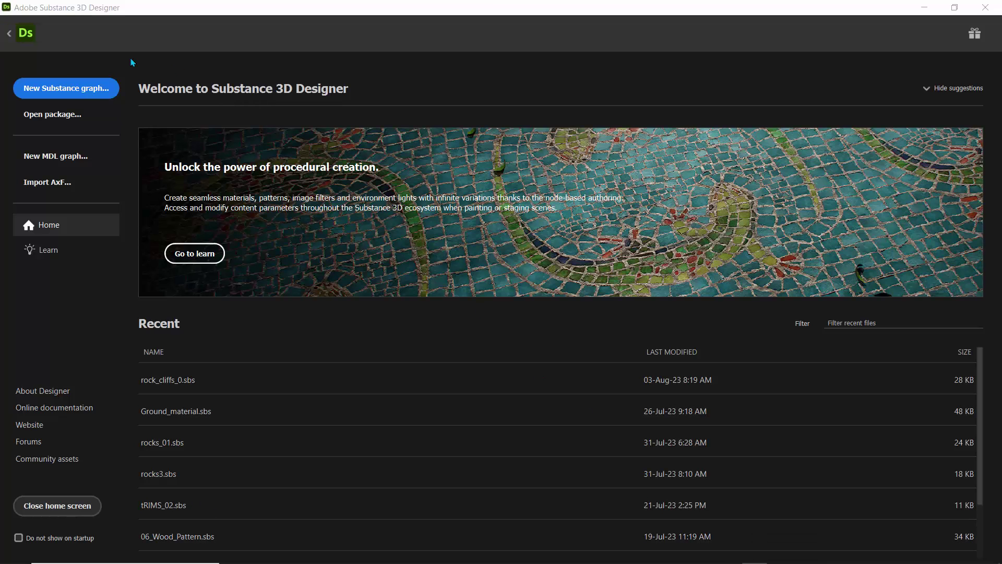
- Create a new Substance graph named tree_bark_ from the Metallic Roughness template
{"action": "left_click", "coordinate": [61, 92]}
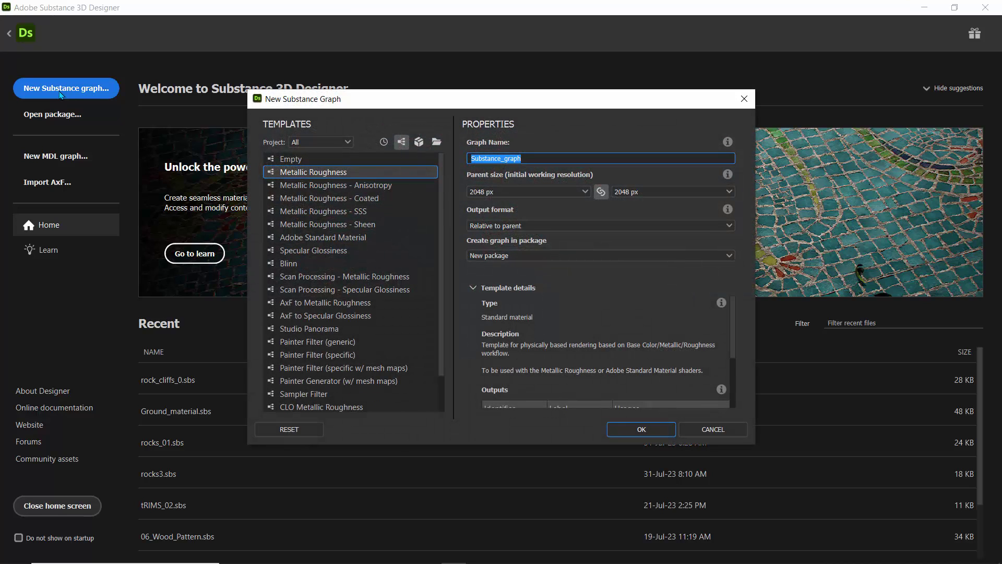
{"action": "type", "text": "tree_bark"}
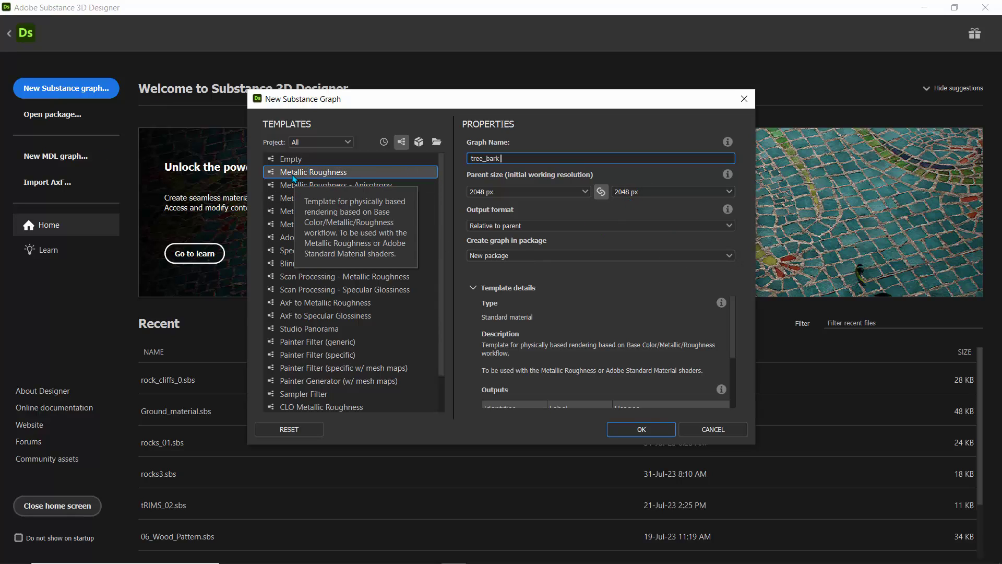
{"action": "left_click", "coordinate": [639, 430]}
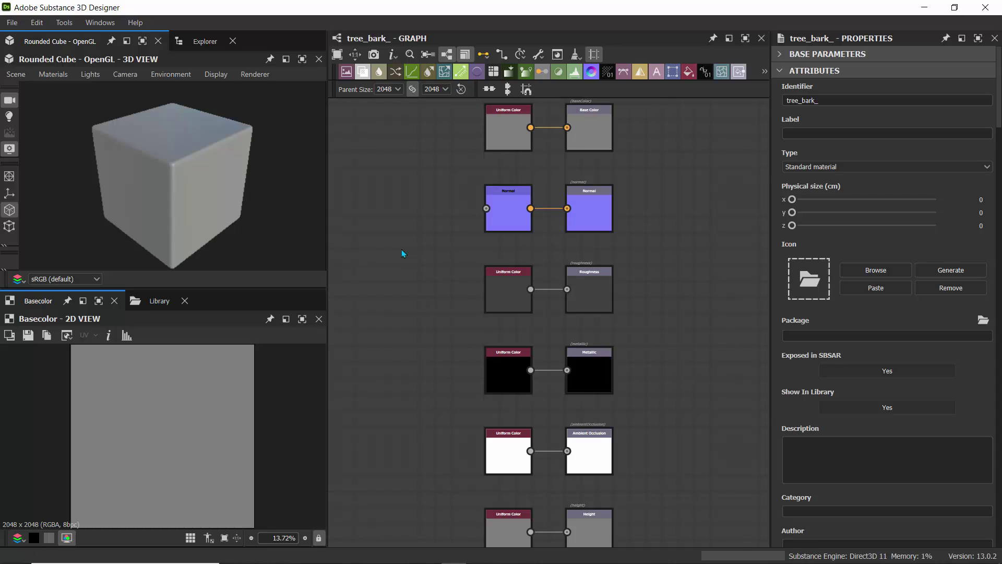
{"action": "scroll", "coordinate": [402, 255], "scroll_direction": "down", "scroll_amount": 3}
{"action": "scroll", "coordinate": [402, 255], "scroll_direction": "up", "scroll_amount": 4}
{"action": "scroll", "coordinate": [402, 255], "scroll_direction": "down", "scroll_amount": 1}
{"action": "middle_click_drag", "start_coordinate": [403, 255], "coordinate": [430, 251]}
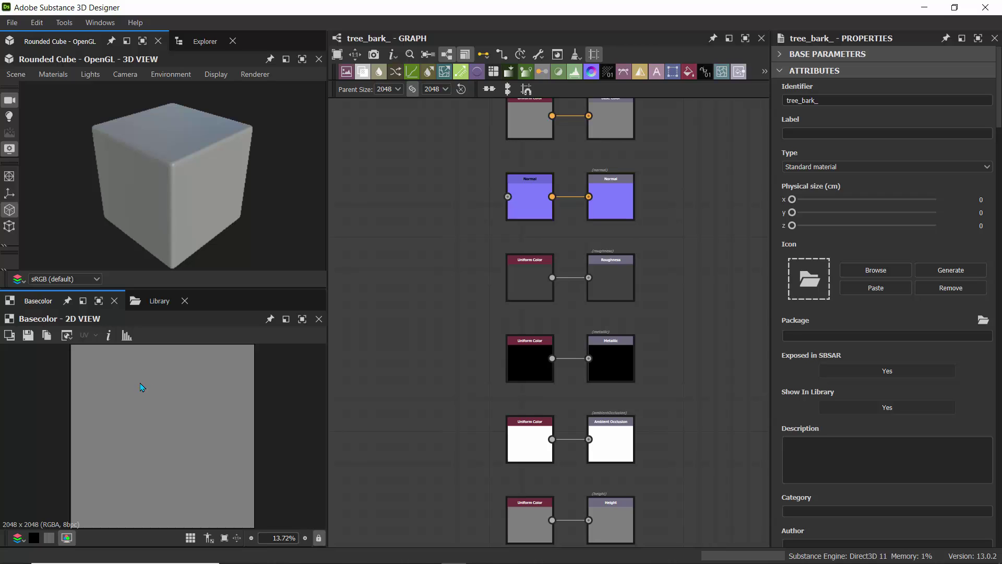
{"action": "scroll", "coordinate": [415, 277], "scroll_direction": "down", "scroll_amount": 3}
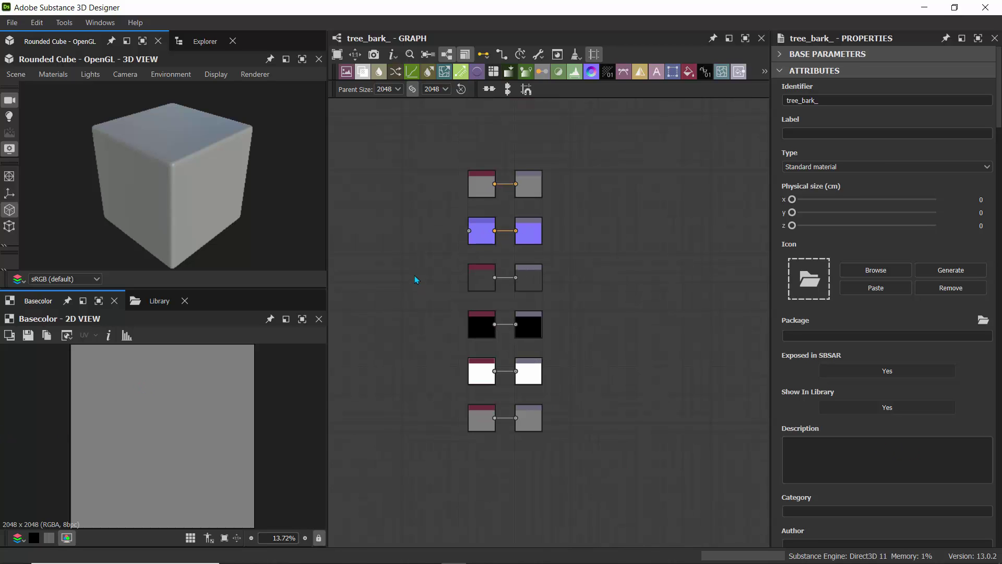
{"action": "scroll", "coordinate": [219, 152], "scroll_direction": "up", "scroll_amount": 1}
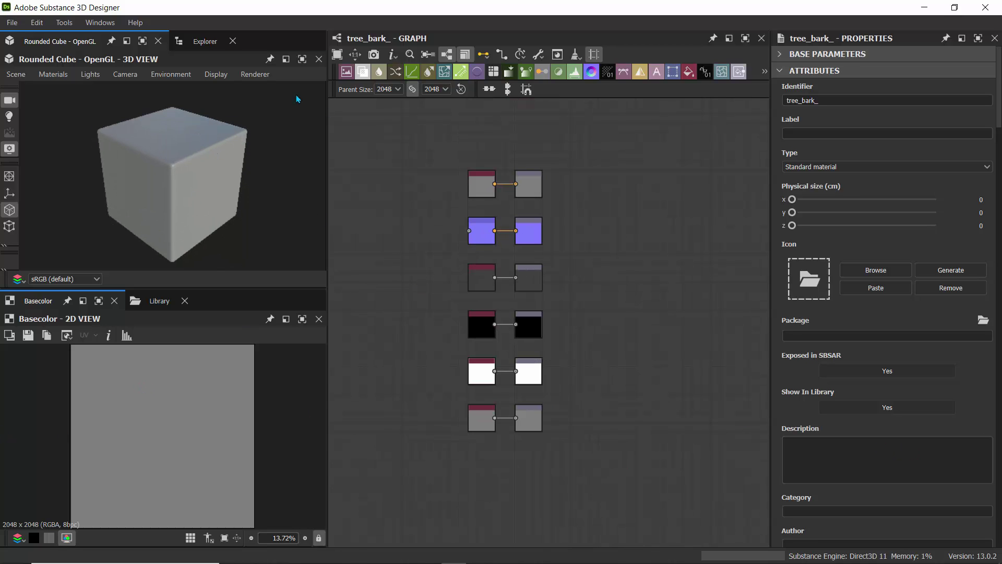
- Restore the default window layout
{"action": "left_click", "coordinate": [99, 24]}
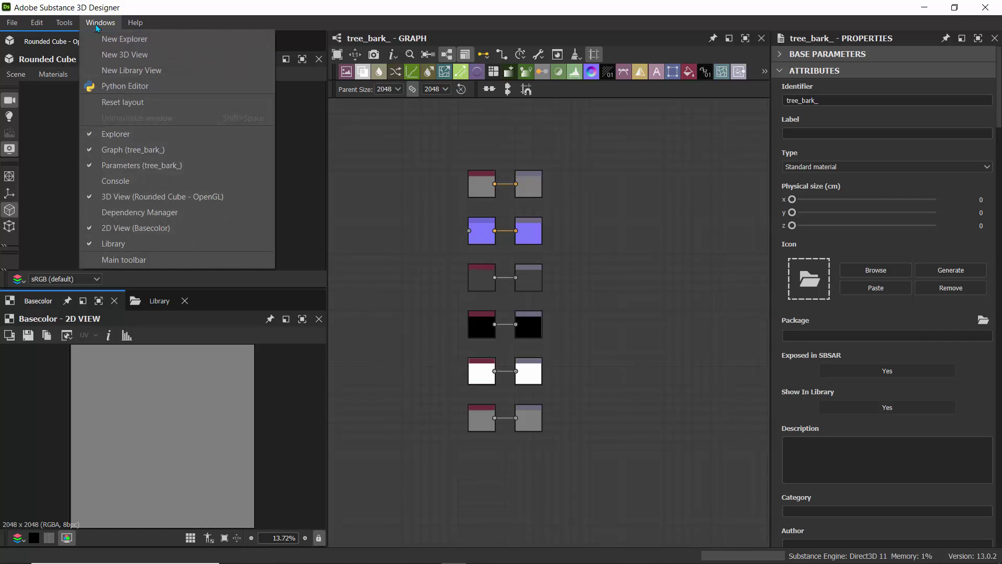
{"action": "left_click", "coordinate": [123, 103]}
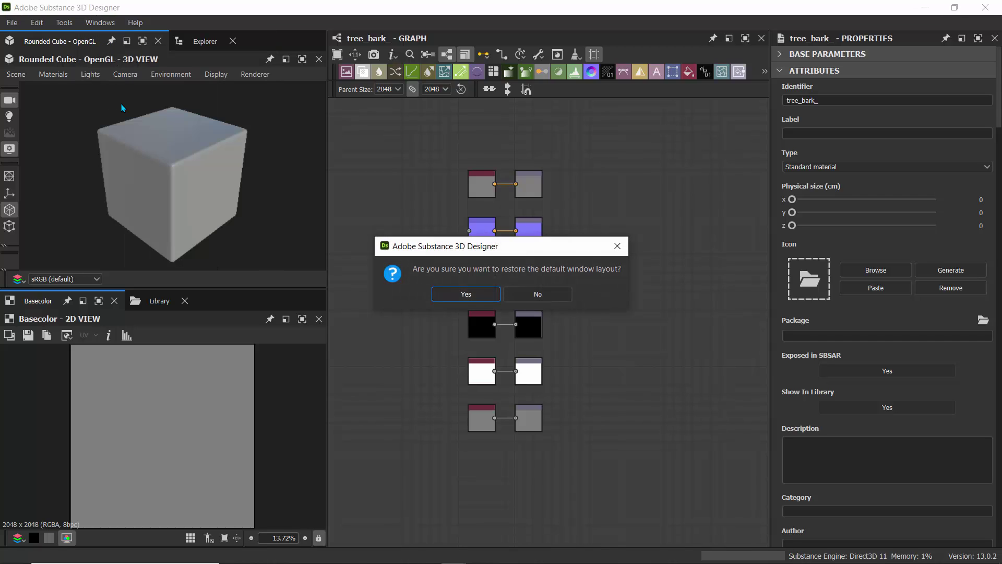
{"action": "left_click", "coordinate": [451, 295]}
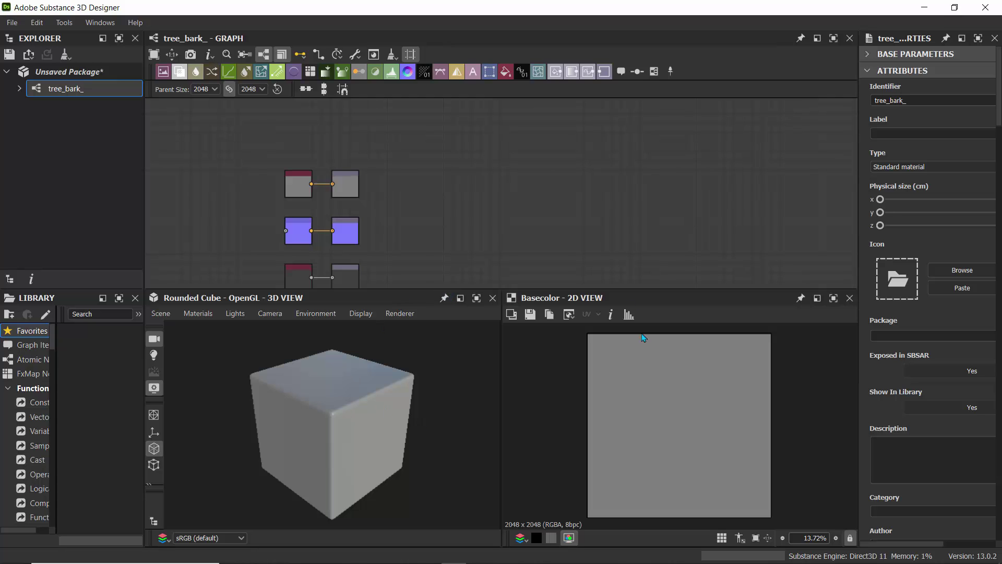
{"action": "middle_click_drag", "start_coordinate": [397, 220], "coordinate": [552, 141]}
{"action": "scroll", "coordinate": [552, 140], "scroll_direction": "down", "scroll_amount": 2}
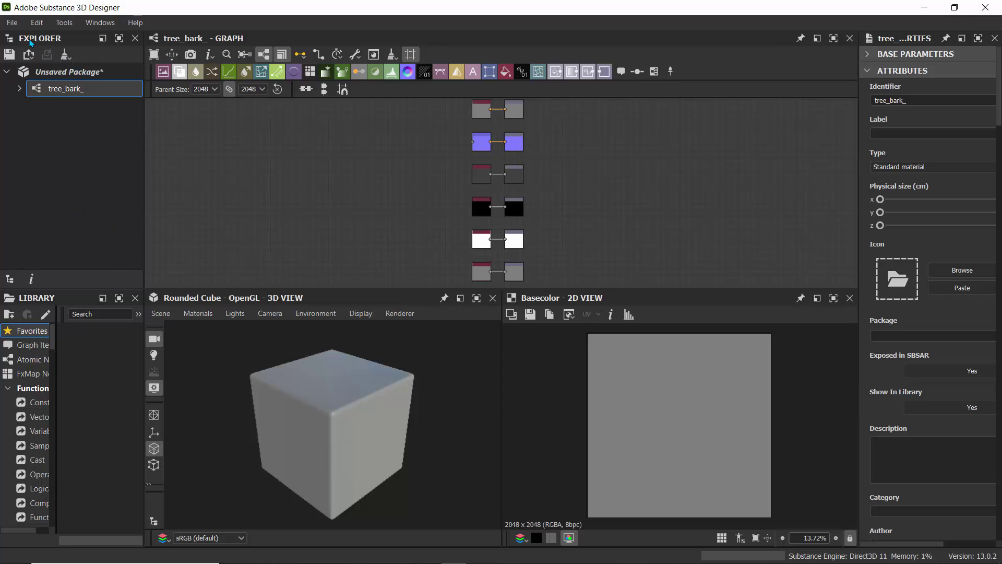
- Dock the 3D view in the same tab group as the Explorer and bring the 3D view to the front
{"action": "left_click_drag", "start_coordinate": [203, 298], "coordinate": [79, 118]}
{"action": "left_click", "coordinate": [186, 41]}
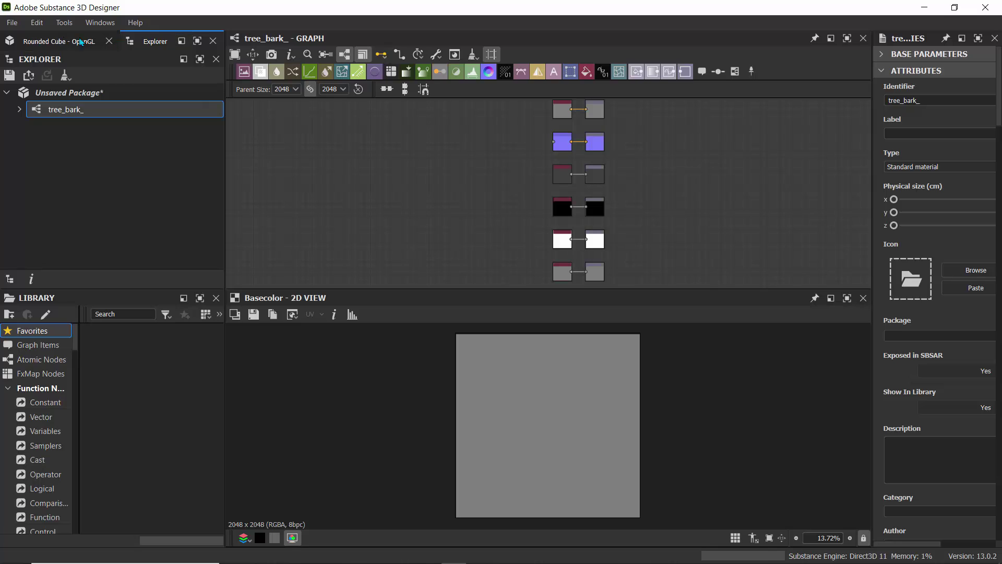
{"action": "left_click", "coordinate": [60, 42]}
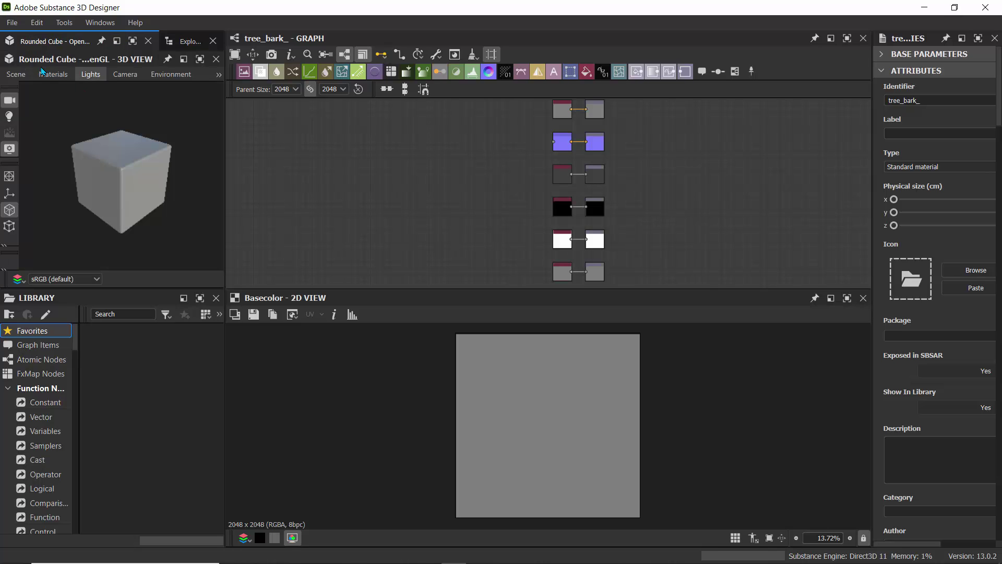
- Dock the 2D view in the same tab group as the Library and widen the Properties panel
{"action": "left_click_drag", "start_coordinate": [299, 304], "coordinate": [112, 365]}
{"action": "scroll", "coordinate": [498, 282], "scroll_direction": "up", "scroll_amount": 4}
{"action": "scroll", "coordinate": [485, 267], "scroll_direction": "down", "scroll_amount": 1}
{"action": "middle_click_drag", "start_coordinate": [471, 252], "coordinate": [491, 247]}
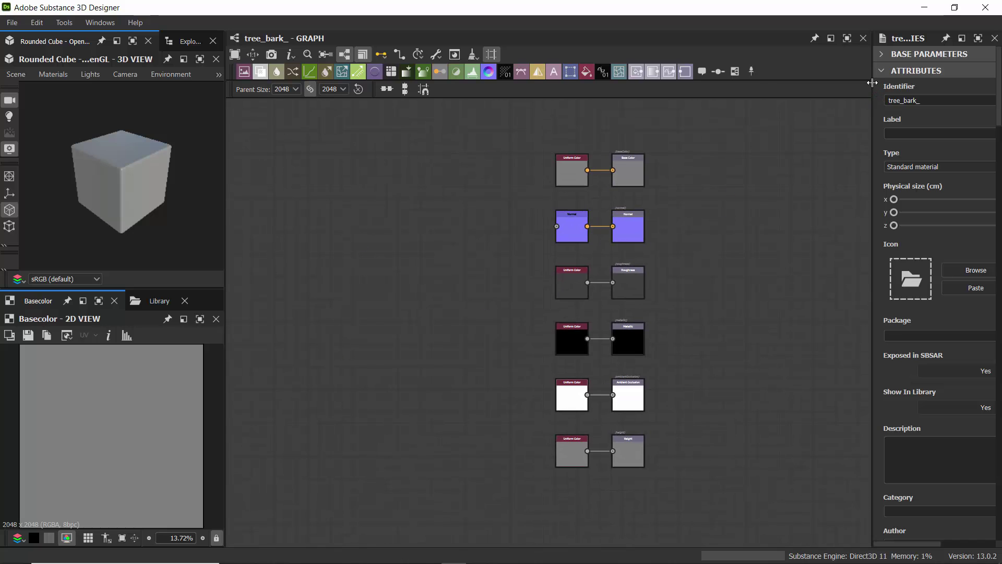
{"action": "left_click_drag", "start_coordinate": [871, 81], "coordinate": [800, 81]}
- Change the 3D view's preview mesh to Plane (hi-res)
{"action": "scroll", "coordinate": [112, 182], "scroll_direction": "up", "scroll_amount": 3}
{"action": "left_click_drag", "start_coordinate": [119, 220], "coordinate": [132, 193]}
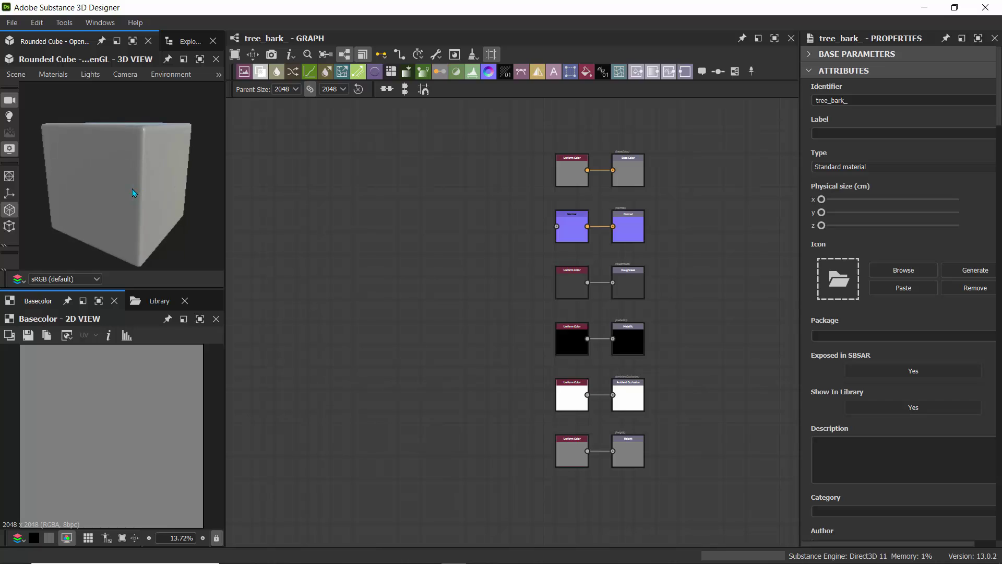
{"action": "left_click", "coordinate": [23, 77]}
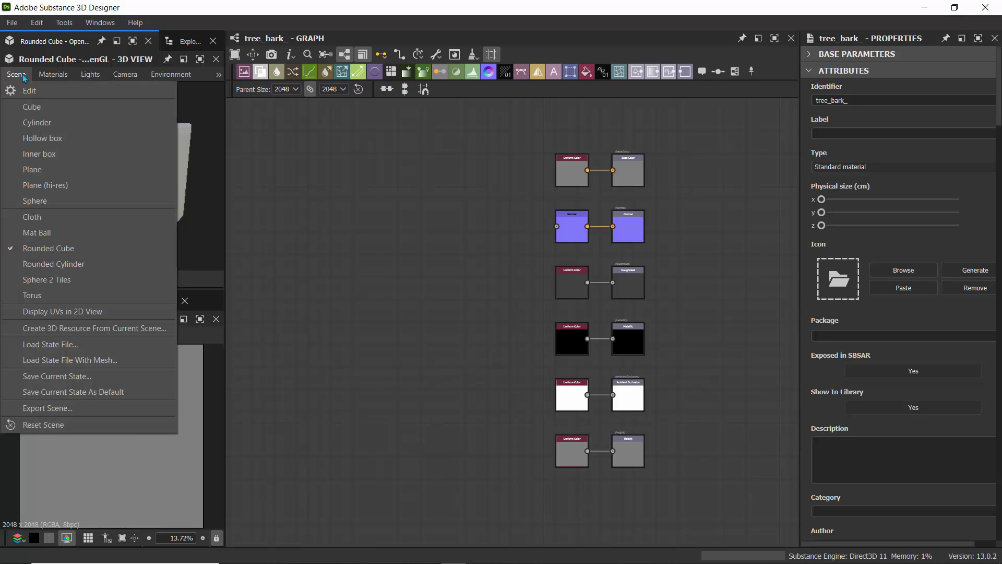
{"action": "left_click", "coordinate": [49, 185]}
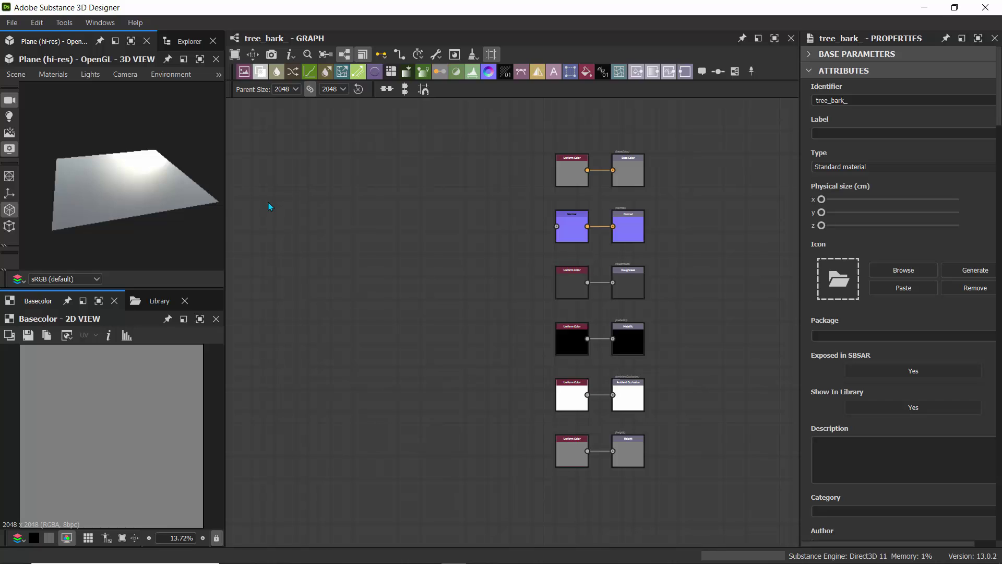
- Assign the Metallic Roughness Tesselation + Displacement shader to the default material, with Tessellation Factor 16 and height Scale 3.46
{"action": "left_click", "coordinate": [54, 76]}
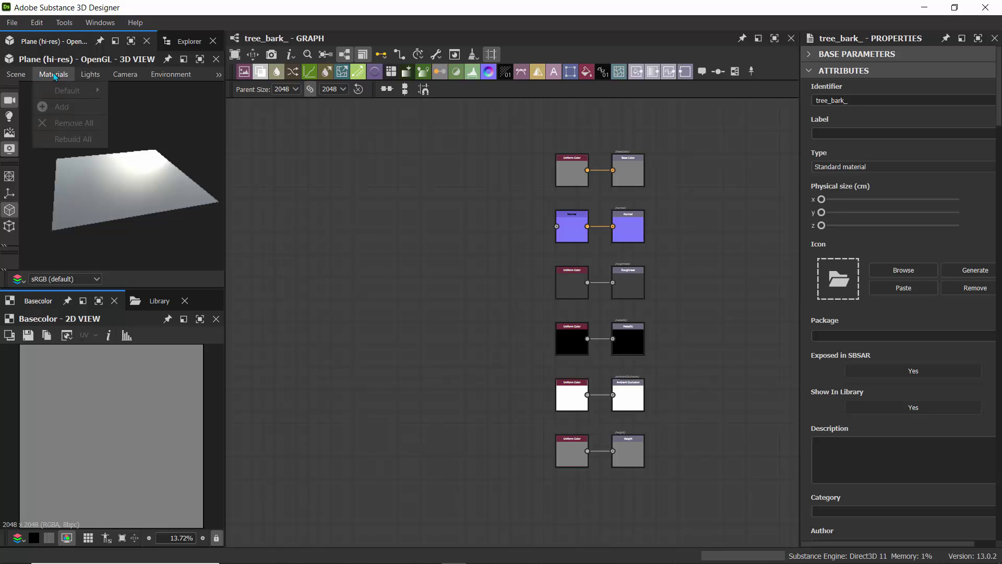
{"action": "mouse_move", "coordinate": [70, 91]}
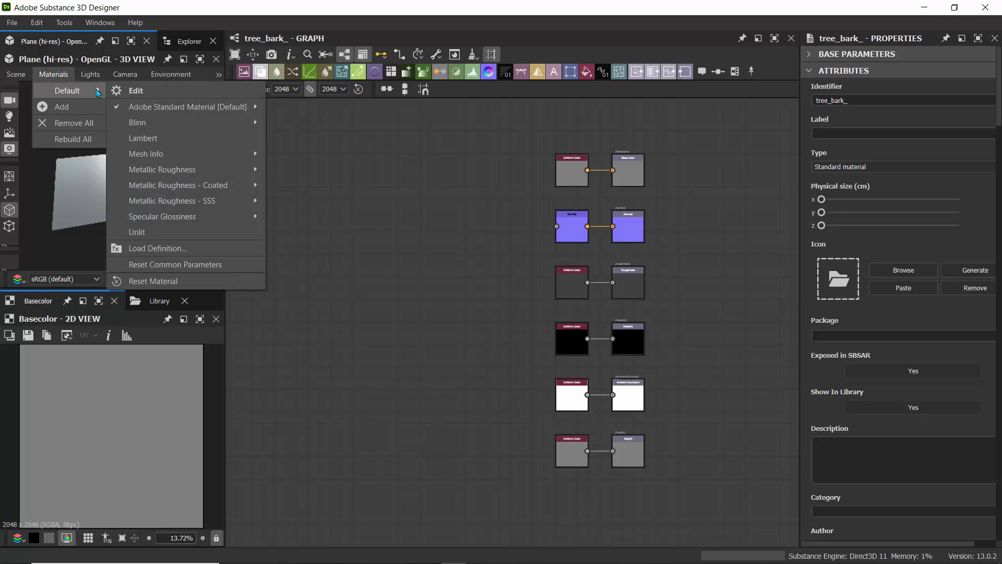
{"action": "mouse_move", "coordinate": [161, 175]}
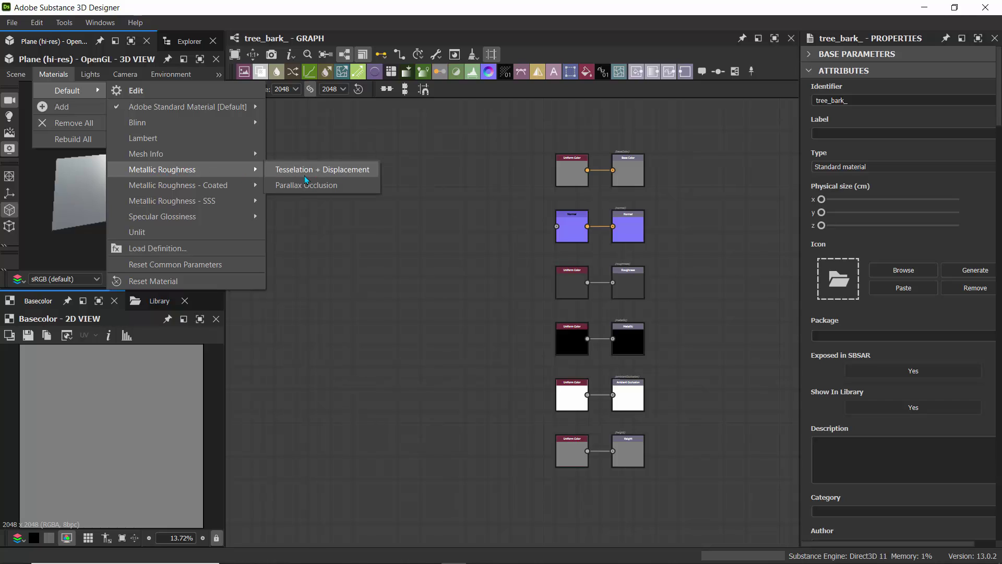
{"action": "left_click", "coordinate": [324, 172]}
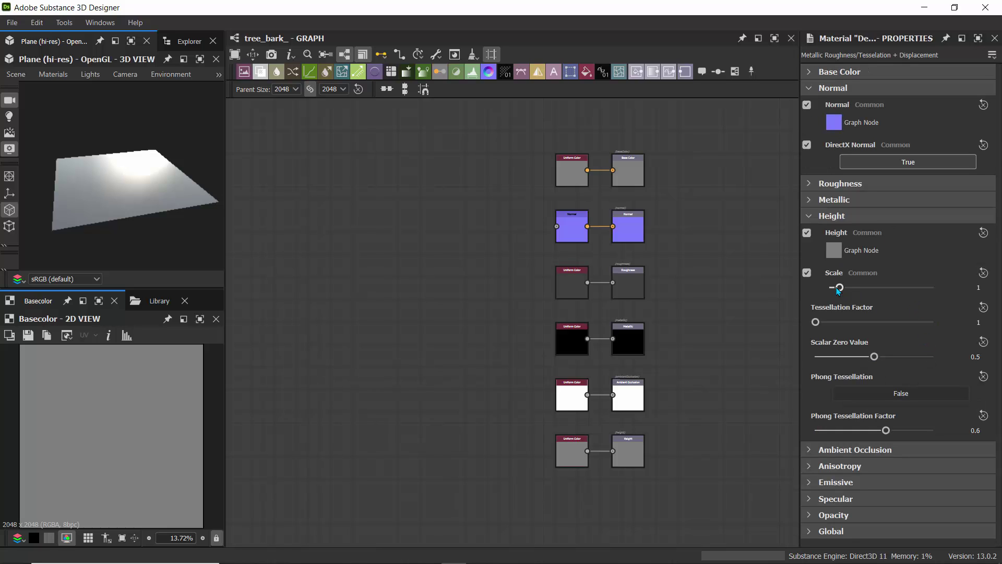
{"action": "left_click_drag", "start_coordinate": [819, 326], "coordinate": [959, 333]}
{"action": "left_click_drag", "start_coordinate": [841, 291], "coordinate": [867, 291]}
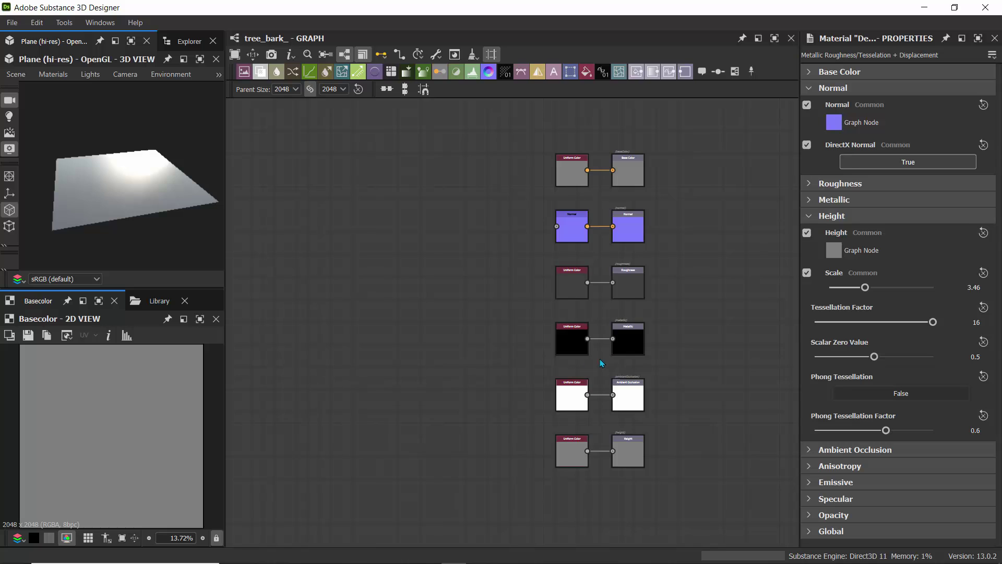
- Examine the template's node pairs in the graph, from Base Color down to Height
{"action": "scroll", "coordinate": [531, 374], "scroll_direction": "up", "scroll_amount": 3}
{"action": "scroll", "coordinate": [430, 257], "scroll_direction": "up", "scroll_amount": 3}
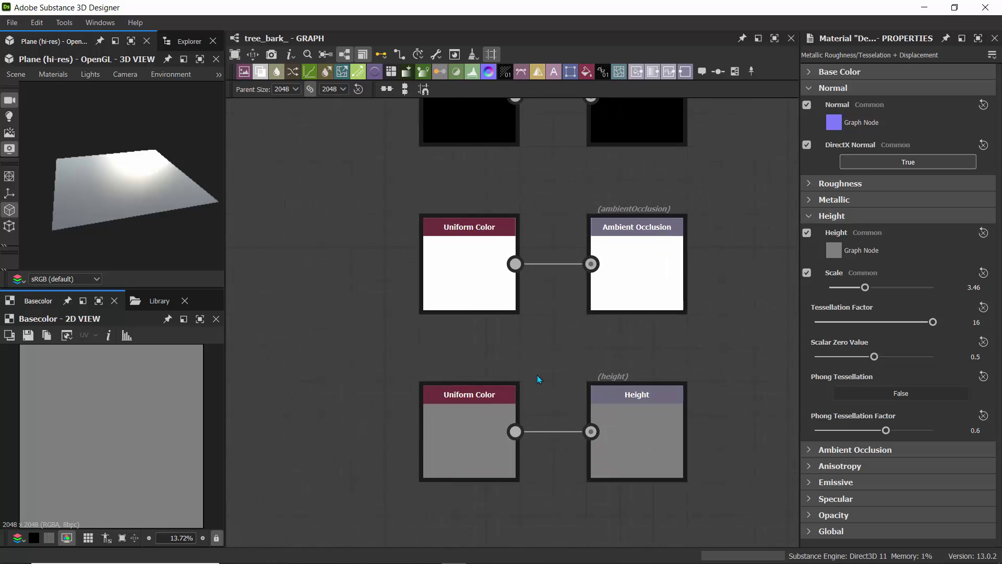
{"action": "scroll", "coordinate": [383, 293], "scroll_direction": "down", "scroll_amount": 2}
{"action": "middle_click_drag", "start_coordinate": [338, 280], "coordinate": [480, 340]}
{"action": "scroll", "coordinate": [366, 273], "scroll_direction": "down", "scroll_amount": 2}
{"action": "middle_click_drag", "start_coordinate": [367, 273], "coordinate": [416, 301]}
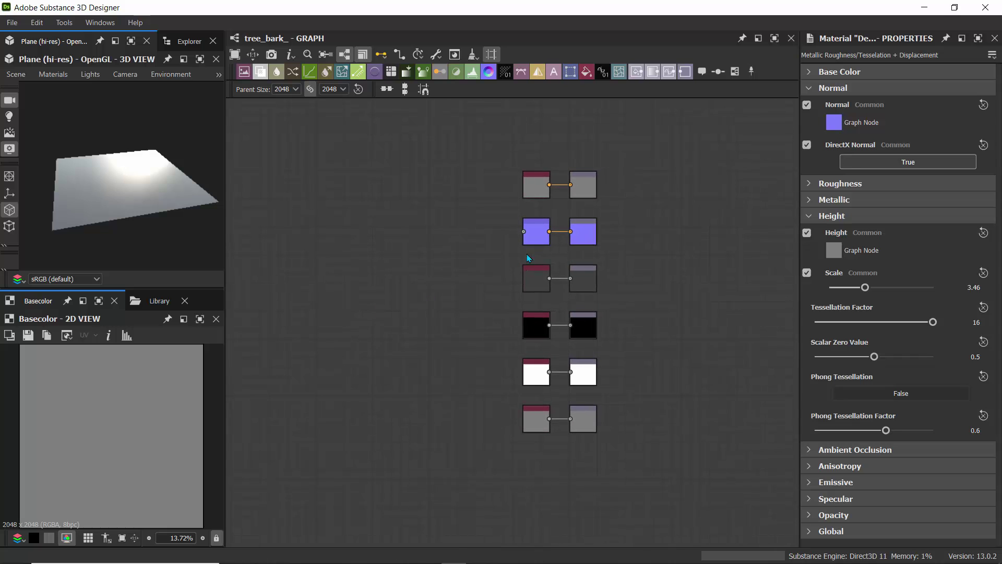
{"action": "scroll", "coordinate": [600, 227], "scroll_direction": "up", "scroll_amount": 4}
{"action": "scroll", "coordinate": [541, 234], "scroll_direction": "down", "scroll_amount": 2}
{"action": "middle_click_drag", "start_coordinate": [371, 250], "coordinate": [391, 252]}
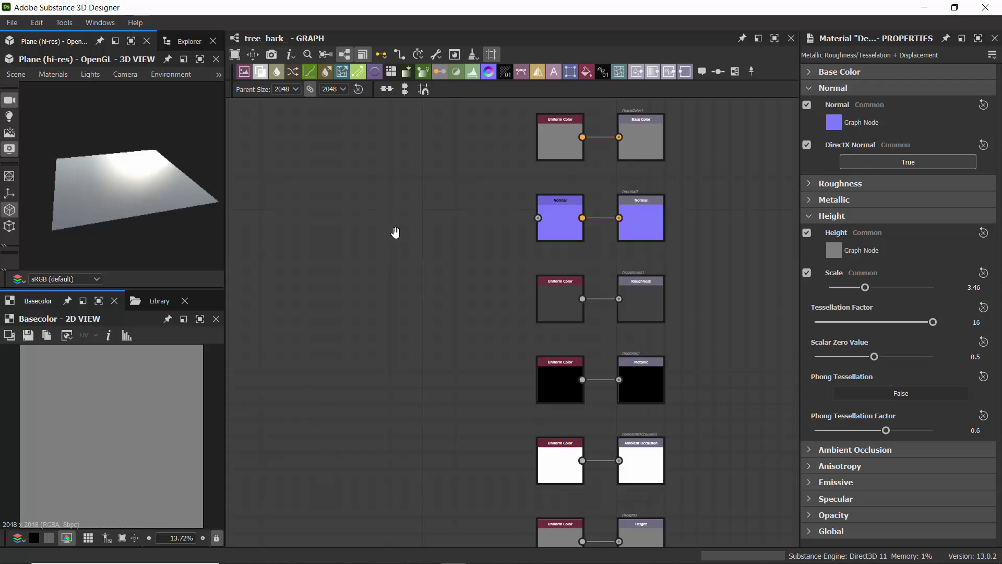
- Save the package as tree_bark_ in the TreeBark folder inside My Designer Tutorials, in Substance 3D Designer file format
{"action": "left_click", "coordinate": [189, 41]}
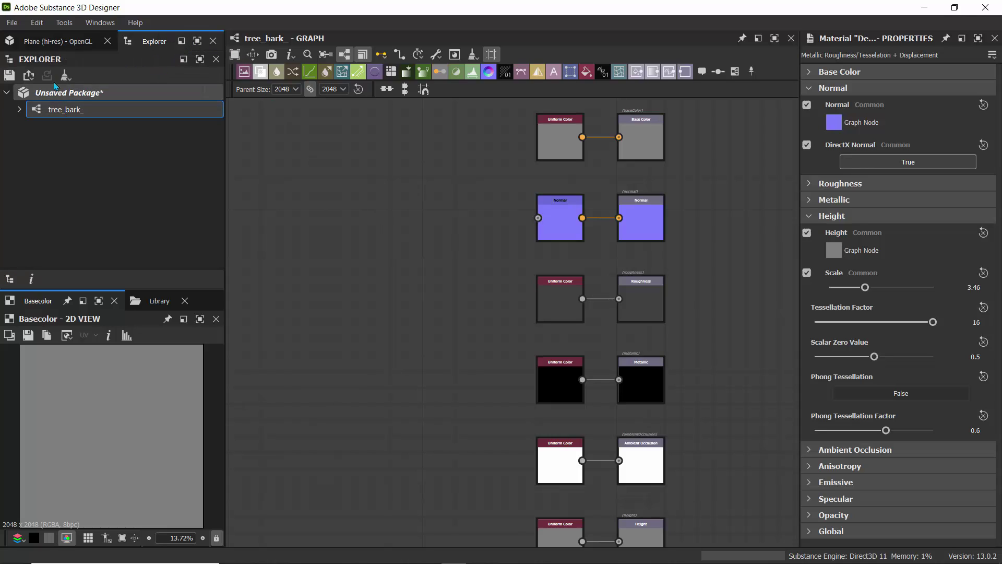
{"action": "left_click", "coordinate": [12, 23]}
{"action": "left_click", "coordinate": [36, 86]}
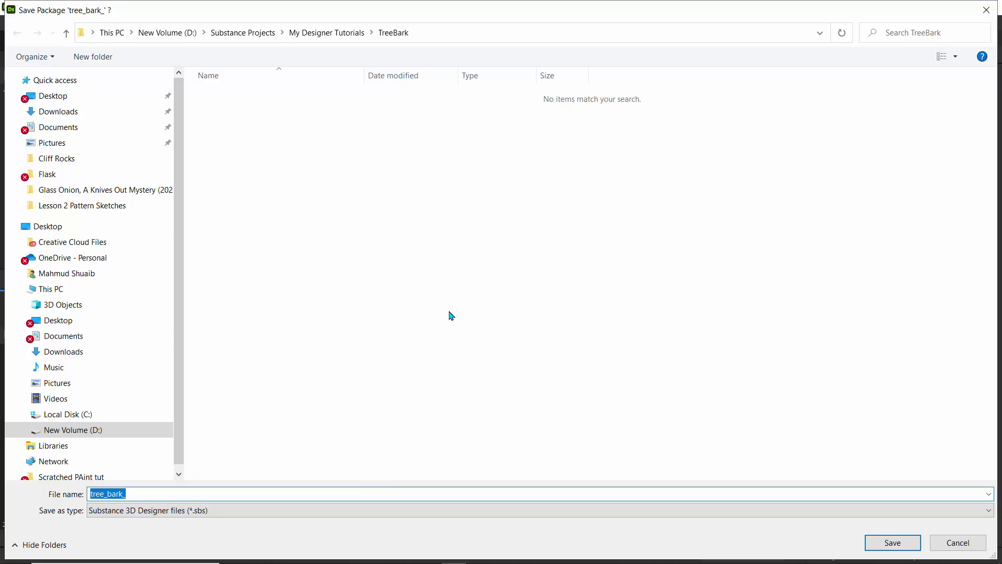
{"action": "left_click", "coordinate": [313, 33]}
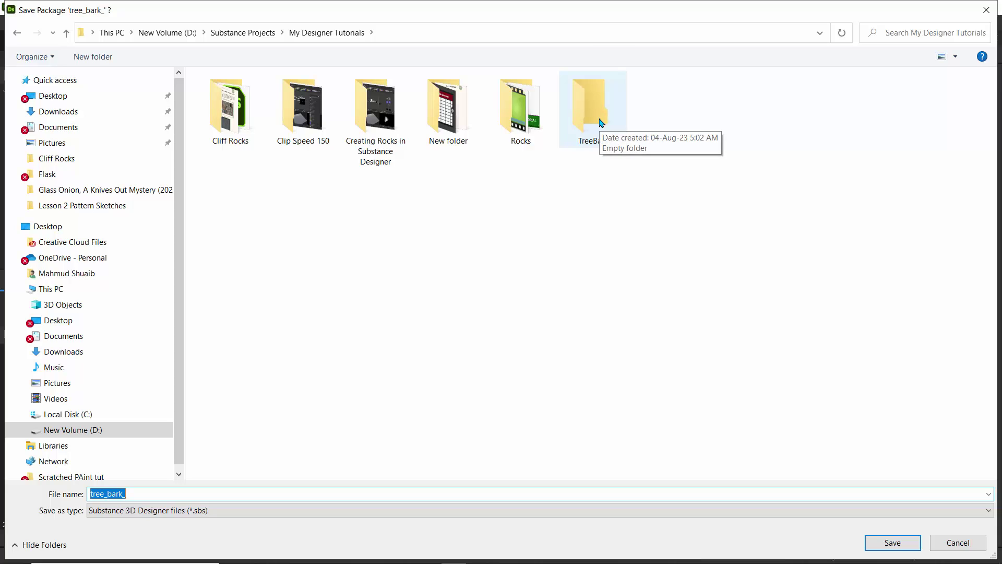
{"action": "left_click", "coordinate": [548, 217]}
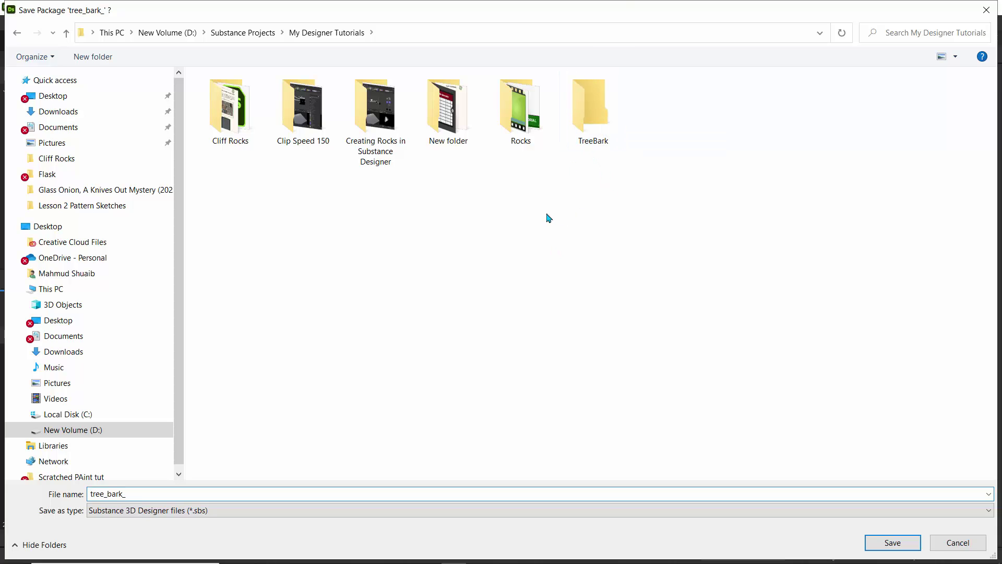
{"action": "right_click", "coordinate": [547, 215]}
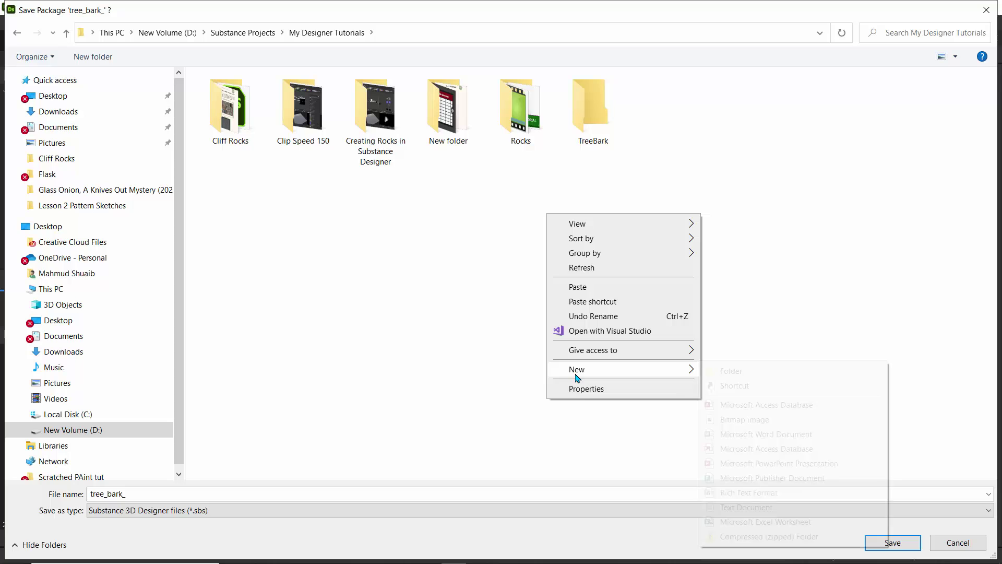
{"action": "left_click", "coordinate": [405, 219]}
{"action": "double_click", "coordinate": [584, 128]}
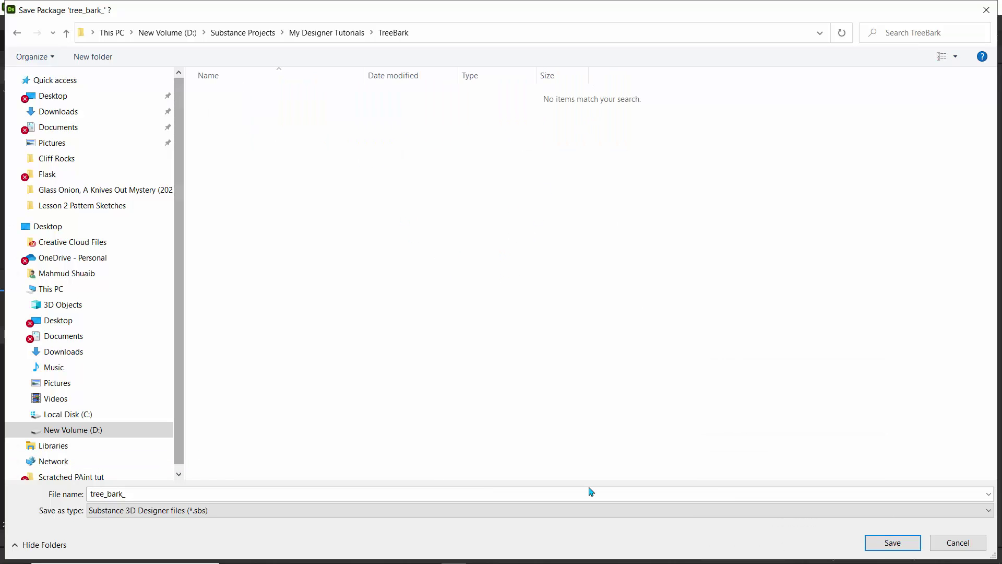
{"action": "left_click", "coordinate": [880, 543]}
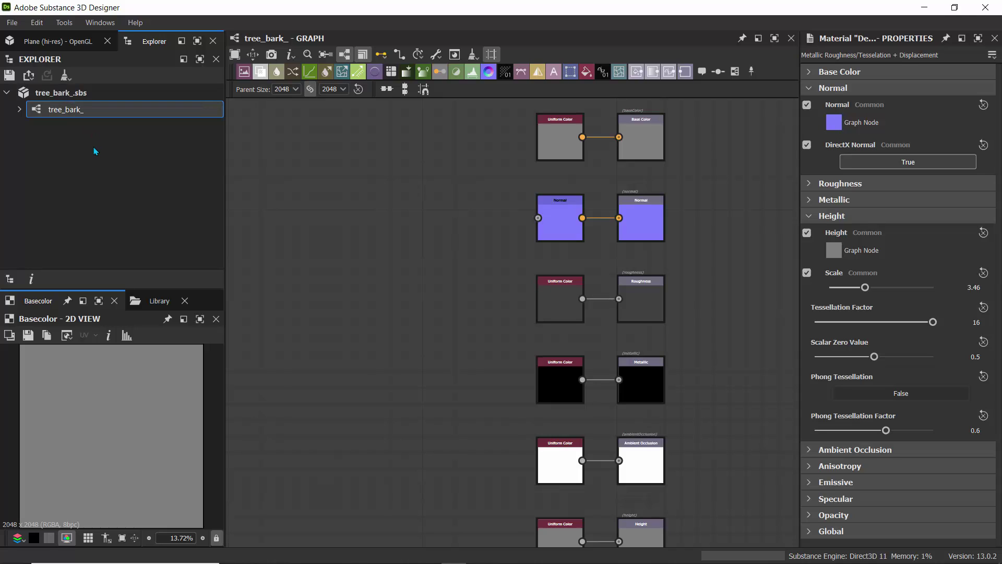
- Inspect the properties of the saved tree_bark_.sbs package in the Explorer
{"action": "left_click", "coordinate": [70, 156]}
{"action": "double_click", "coordinate": [52, 94]}
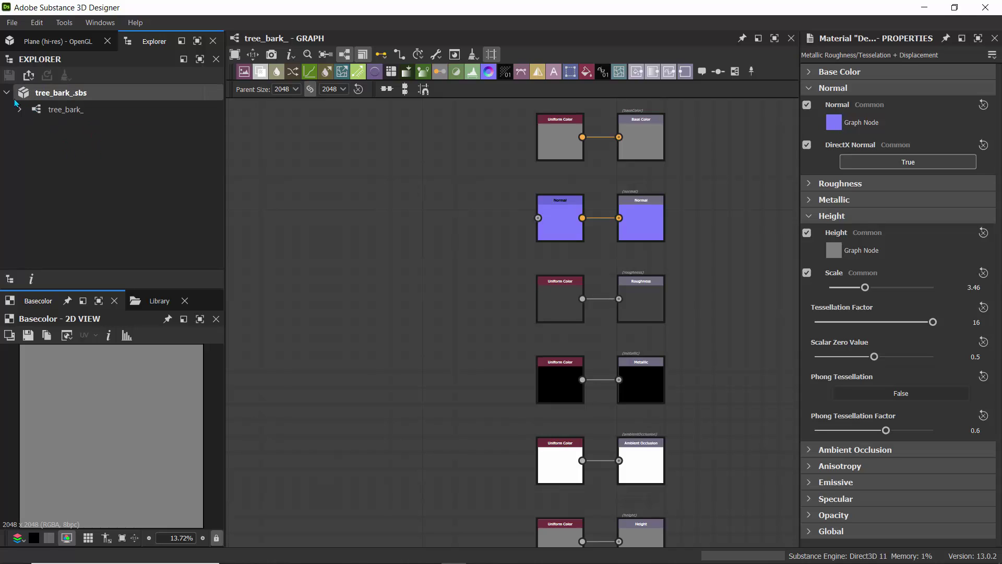
{"action": "double_click", "coordinate": [47, 98]}
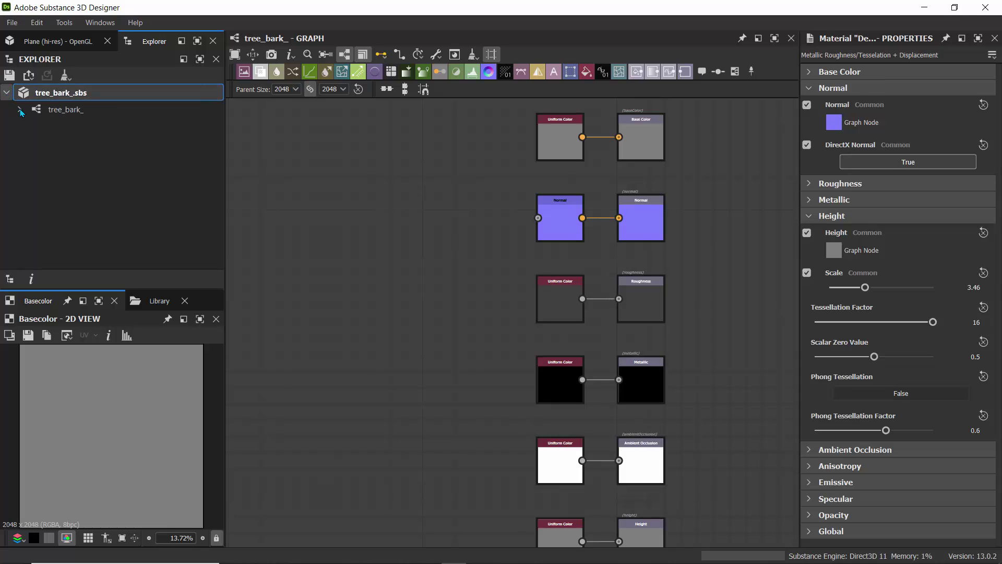
- Select the tree_bark_ graph, show its properties, and pin the graph view
{"action": "left_click", "coordinate": [65, 109]}
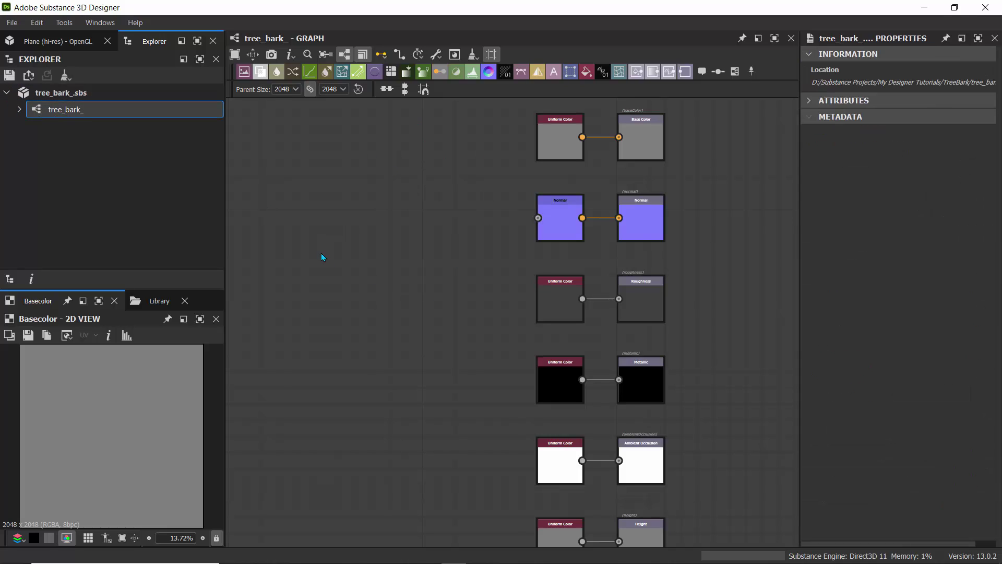
{"action": "left_click", "coordinate": [440, 223]}
{"action": "left_click", "coordinate": [742, 38]}
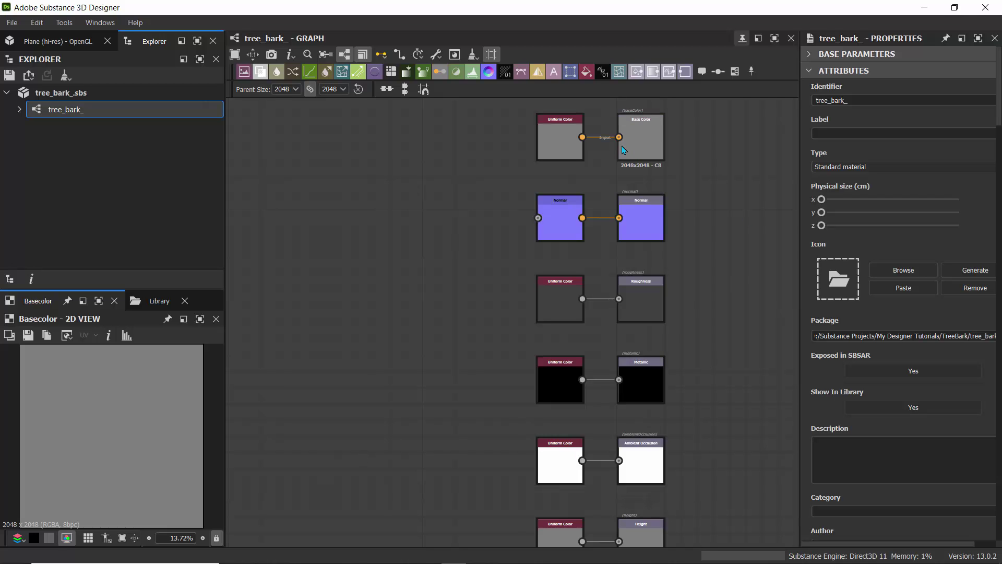
- Switch to Tree Bark Reference.PNG in the photo viewer, examine the bark photos up close, and return to Substance 3D Designer
{"action": "middle_click_drag", "start_coordinate": [384, 285], "coordinate": [433, 248]}
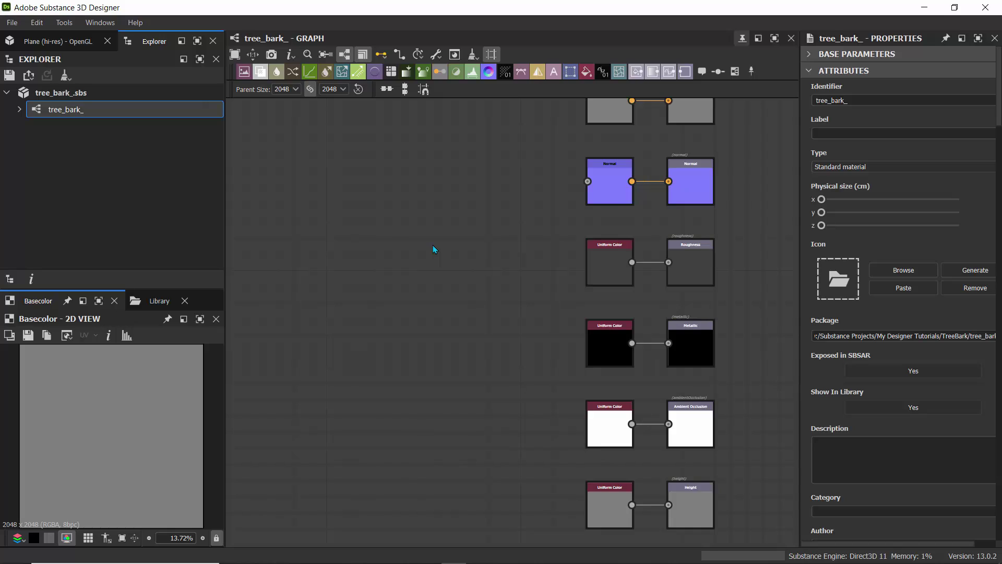
{"action": "key", "text": "alt+Tab"}
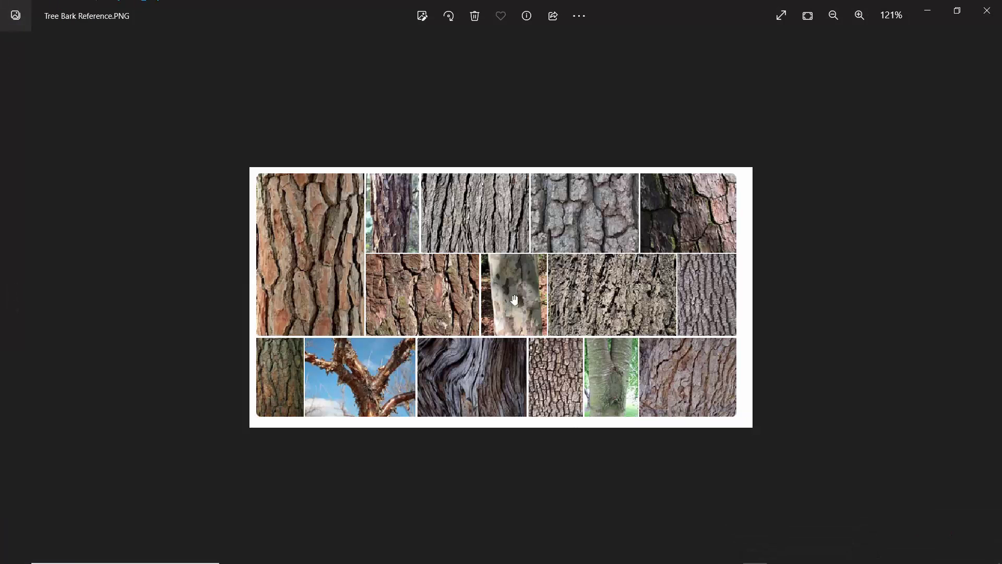
{"action": "scroll", "coordinate": [566, 207], "scroll_direction": "up", "scroll_amount": 3}
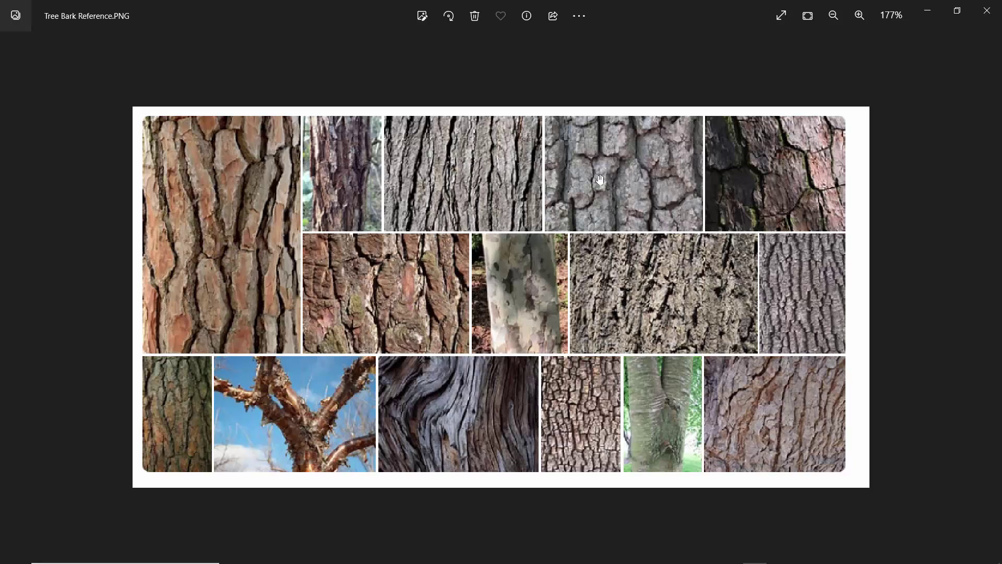
{"action": "scroll", "coordinate": [567, 408], "scroll_direction": "up", "scroll_amount": 3}
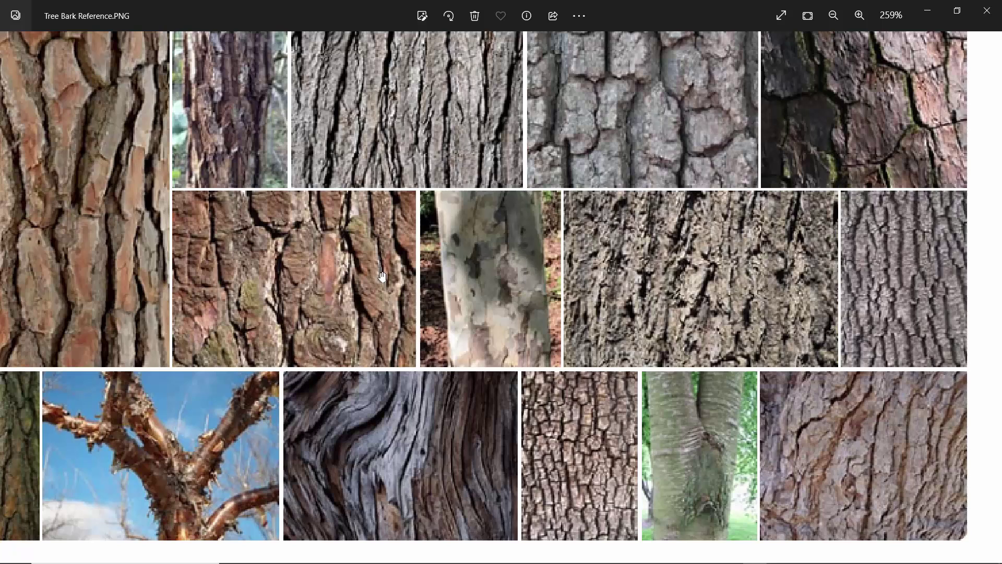
{"action": "left_click_drag", "start_coordinate": [382, 277], "coordinate": [449, 306]}
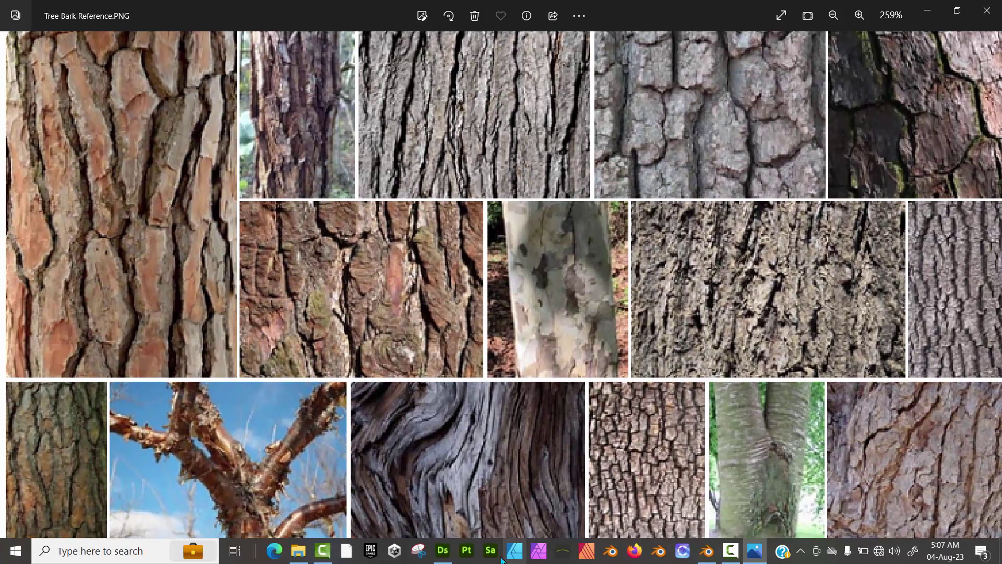
{"action": "left_click", "coordinate": [442, 551]}
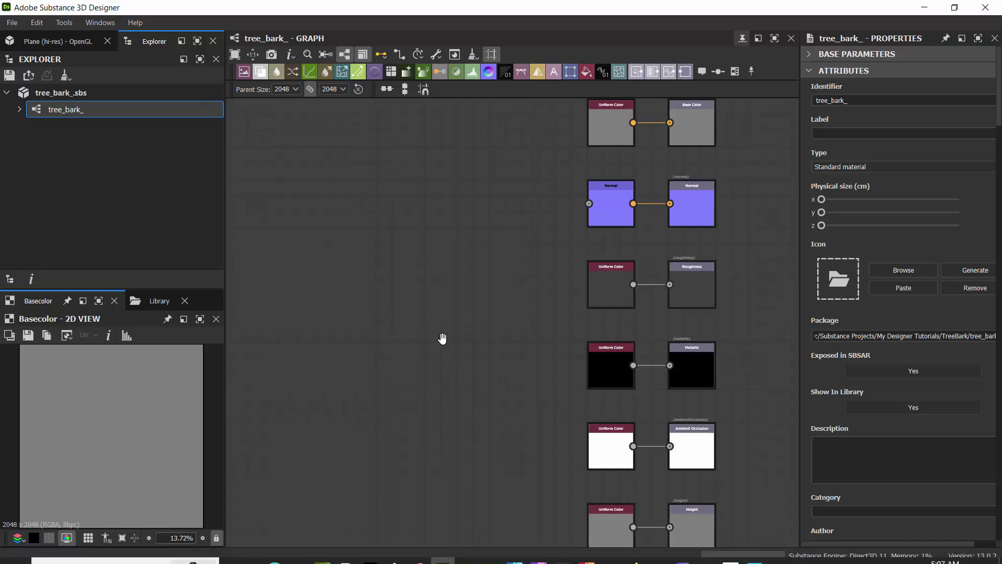
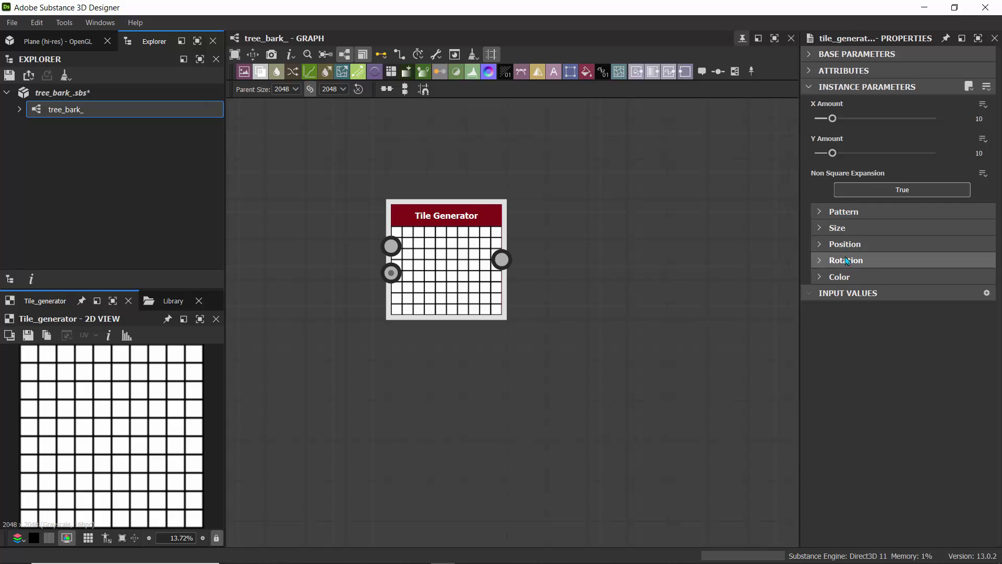
- Set the Tile Generator's pattern to Pyramid and check the tiles close up in the 2D view
{"action": "left_click", "coordinate": [814, 211]}
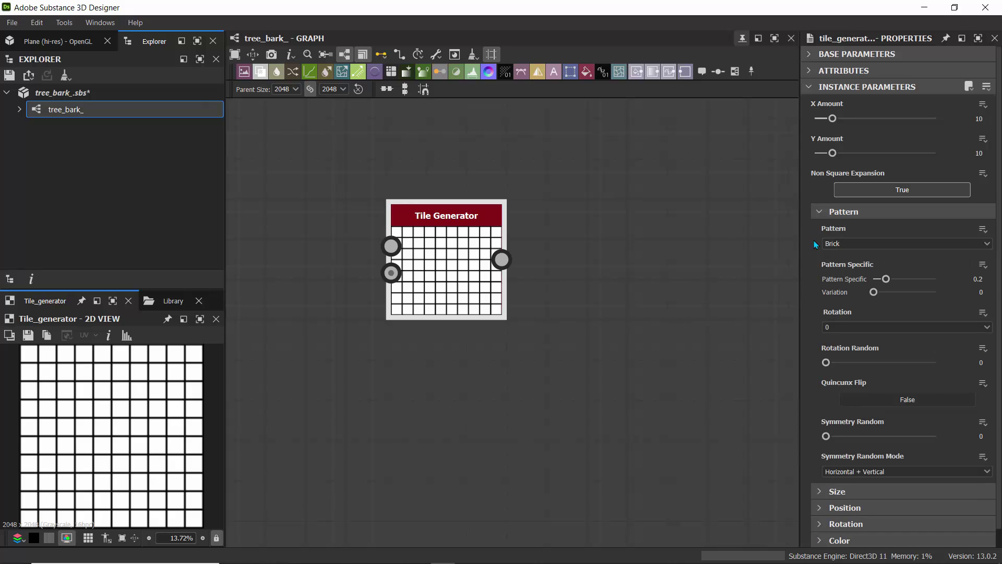
{"action": "left_click", "coordinate": [848, 245]}
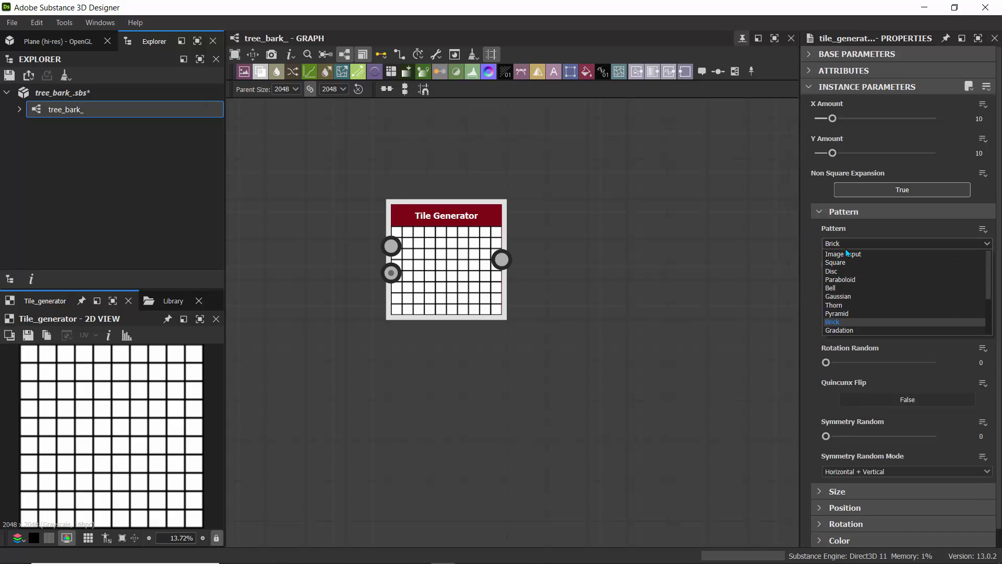
{"action": "left_click", "coordinate": [840, 314]}
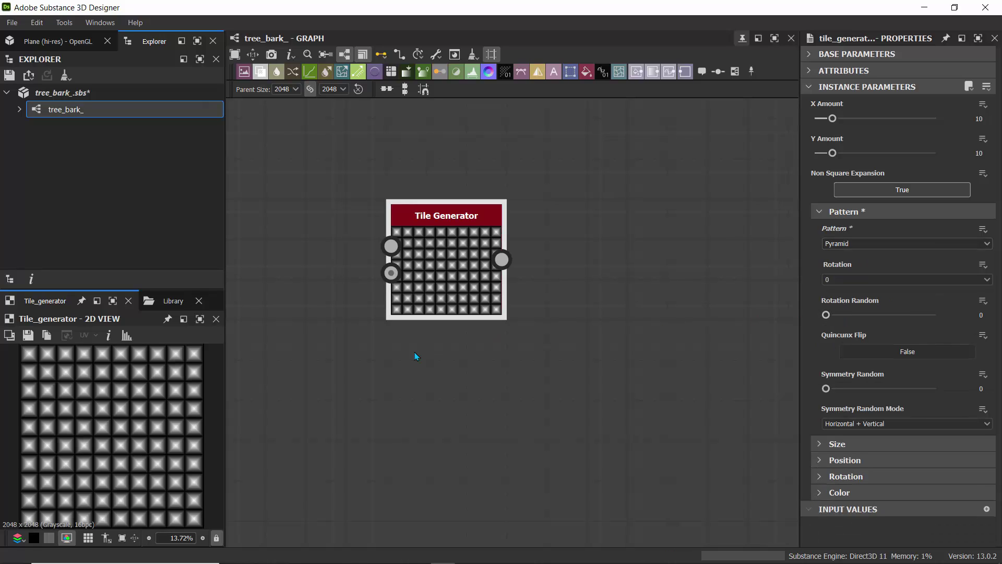
{"action": "scroll", "coordinate": [137, 424], "scroll_direction": "up", "scroll_amount": 5}
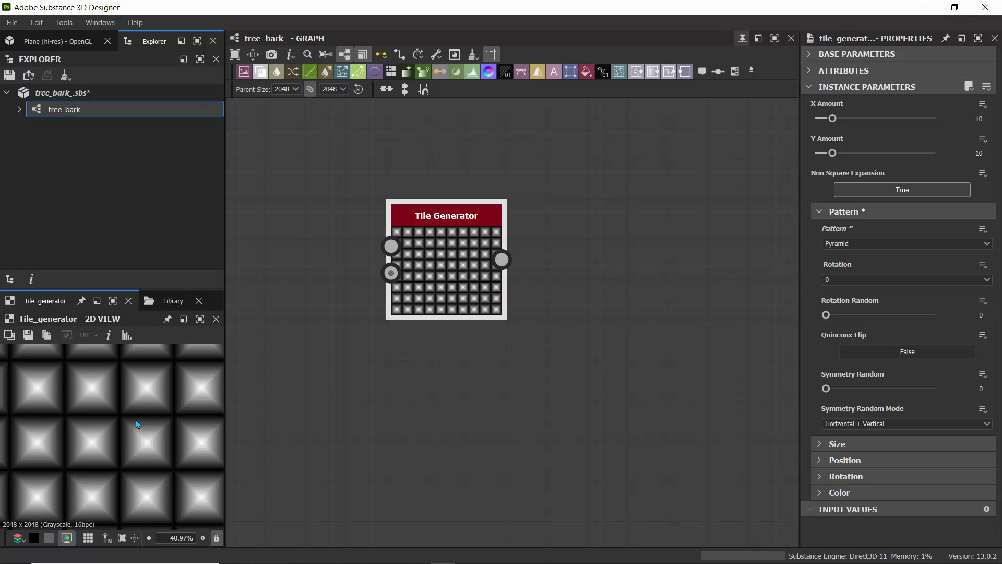
{"action": "scroll", "coordinate": [137, 423], "scroll_direction": "up", "scroll_amount": 2}
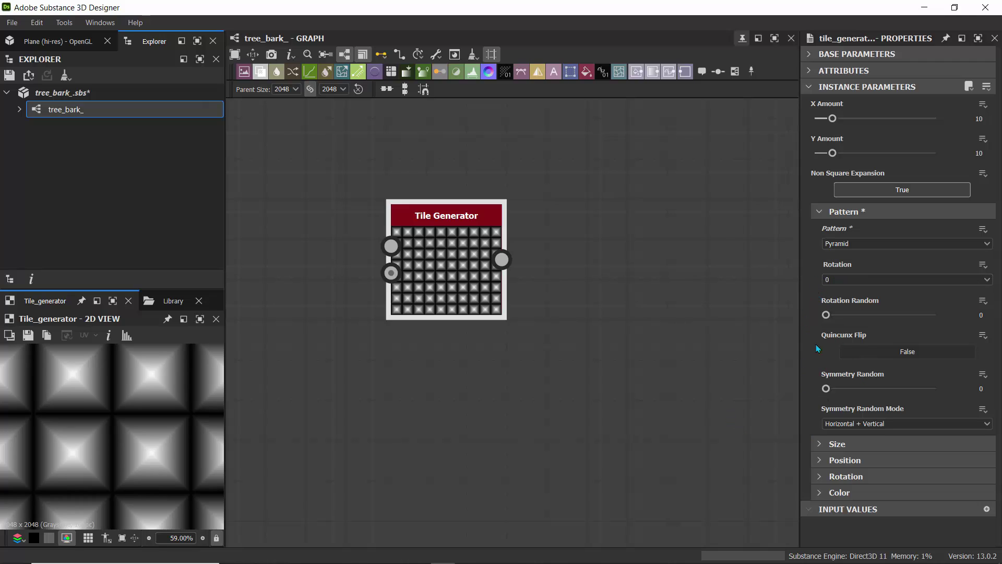
- Set the Tile Generator's blending mode to Max in its color parameters, and collapse that parameter group
{"action": "left_click", "coordinate": [823, 491]}
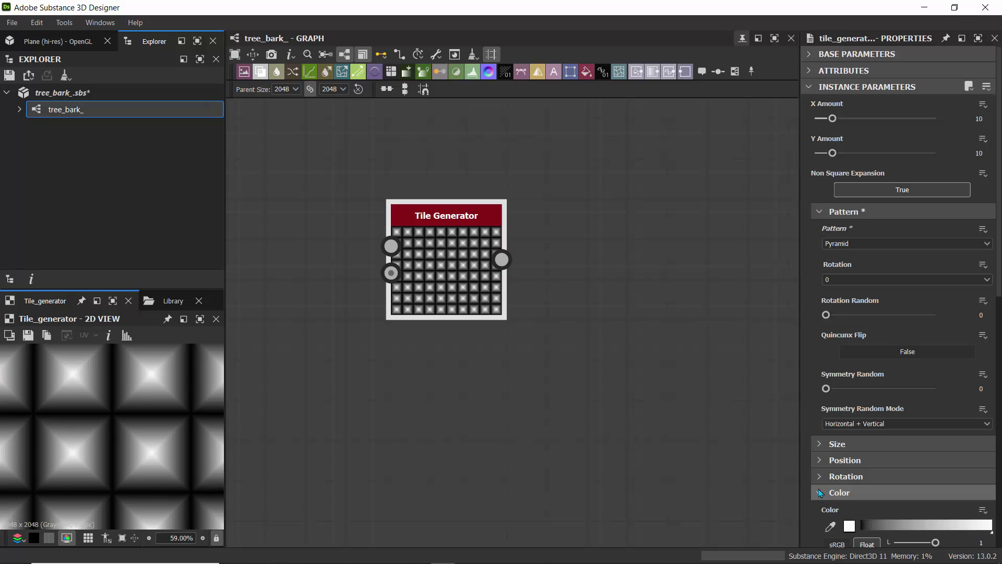
{"action": "scroll", "coordinate": [824, 483], "scroll_direction": "down", "scroll_amount": 3}
{"action": "scroll", "coordinate": [824, 472], "scroll_direction": "down", "scroll_amount": 5}
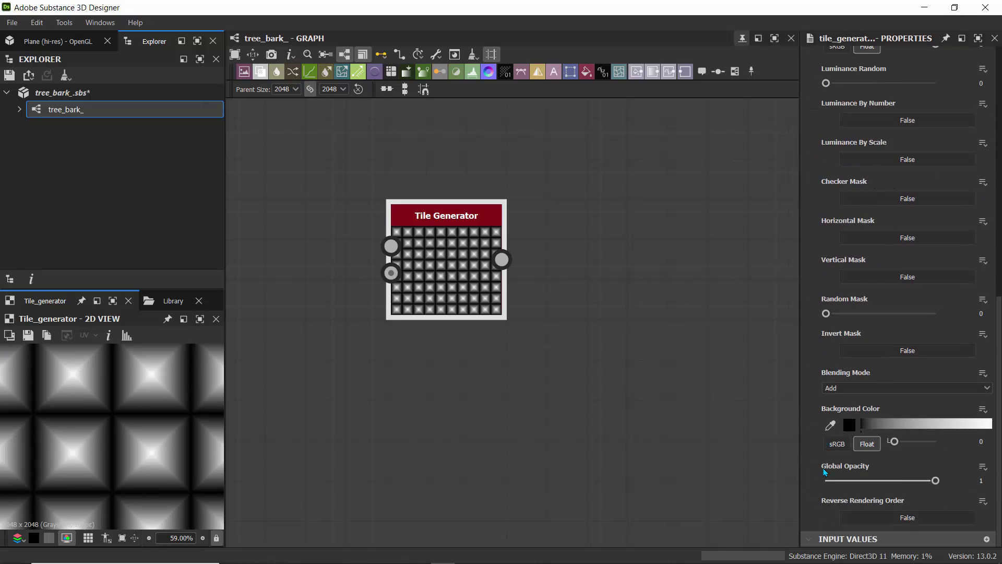
{"action": "left_click", "coordinate": [843, 386]}
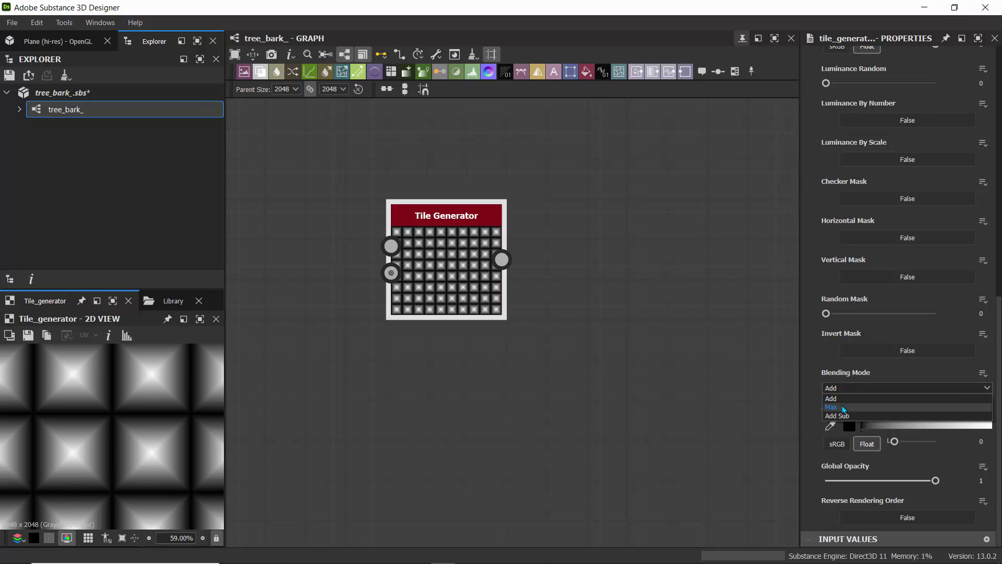
{"action": "left_click", "coordinate": [843, 410]}
{"action": "scroll", "coordinate": [808, 339], "scroll_direction": "up", "scroll_amount": 5}
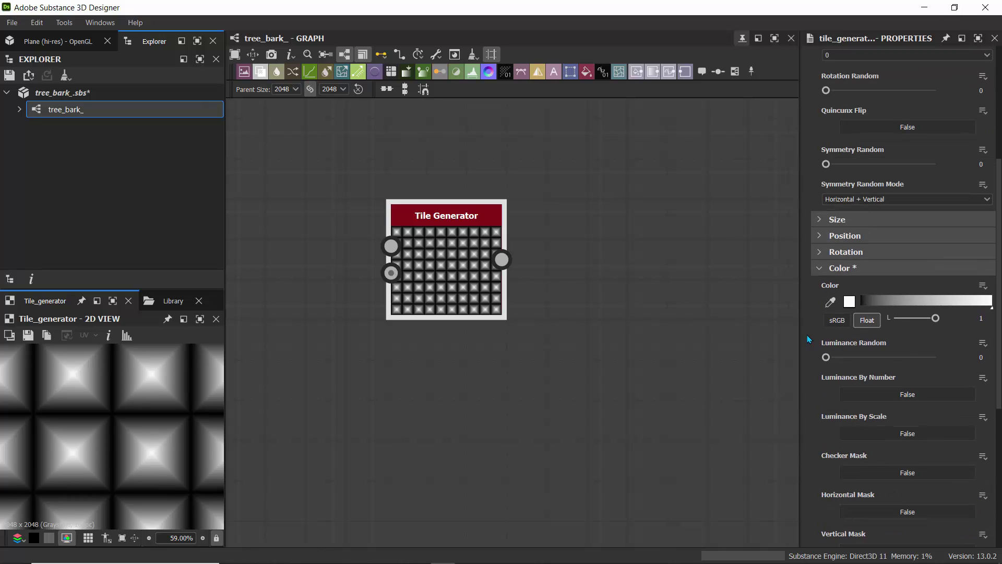
{"action": "left_click", "coordinate": [818, 272]}
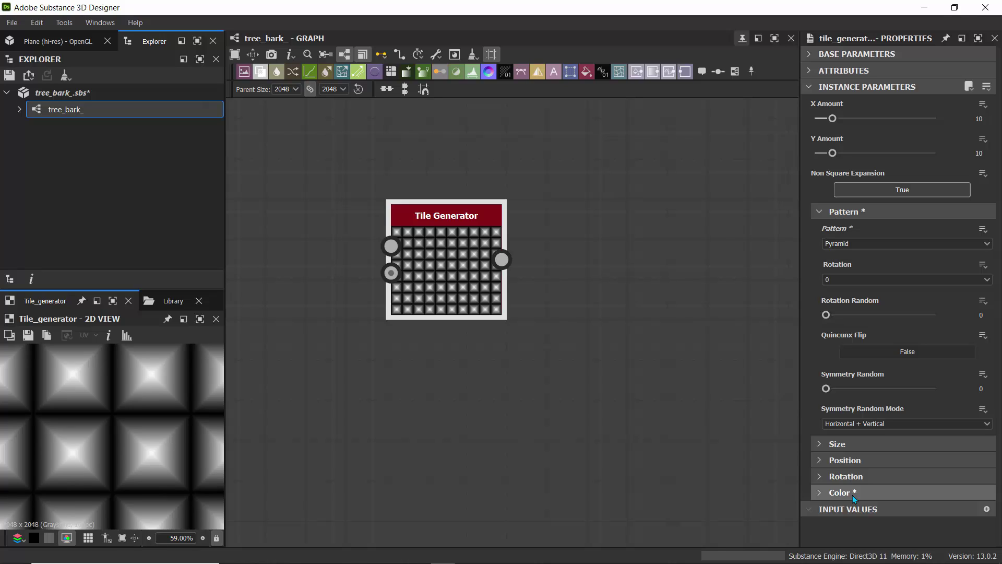
- Set the Tile Generator's size mode to Normal - Size and reduce its X size to 0.55
{"action": "left_click", "coordinate": [820, 446]}
{"action": "scroll", "coordinate": [869, 332], "scroll_direction": "down", "scroll_amount": 3}
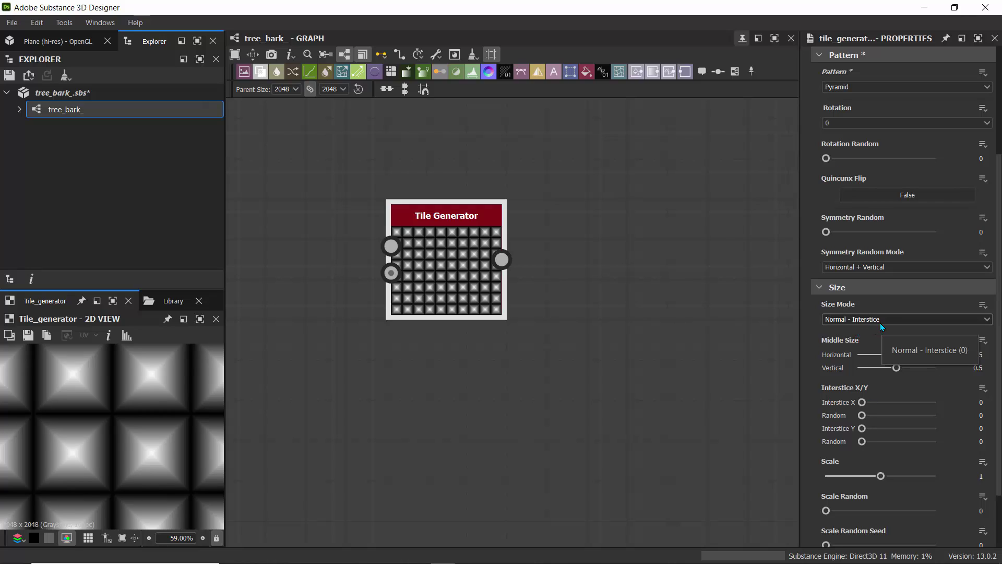
{"action": "left_click", "coordinate": [981, 324]}
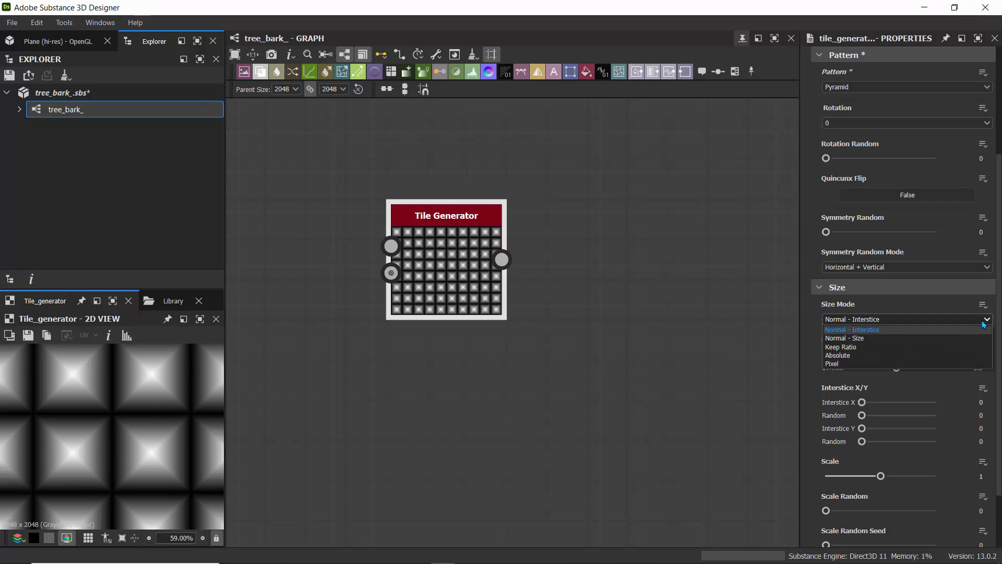
{"action": "left_click", "coordinate": [877, 337]}
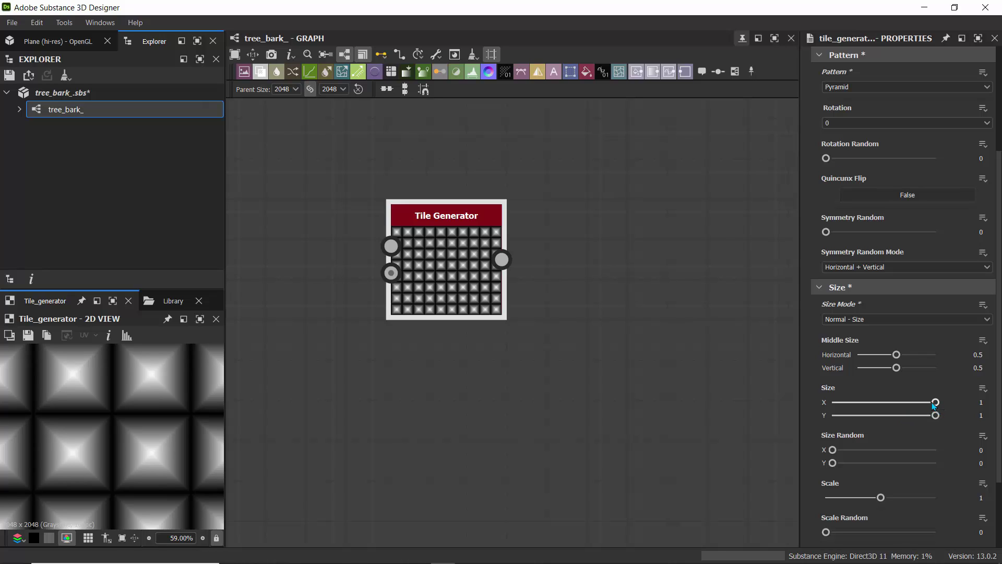
{"action": "left_click_drag", "start_coordinate": [933, 403], "coordinate": [889, 404]}
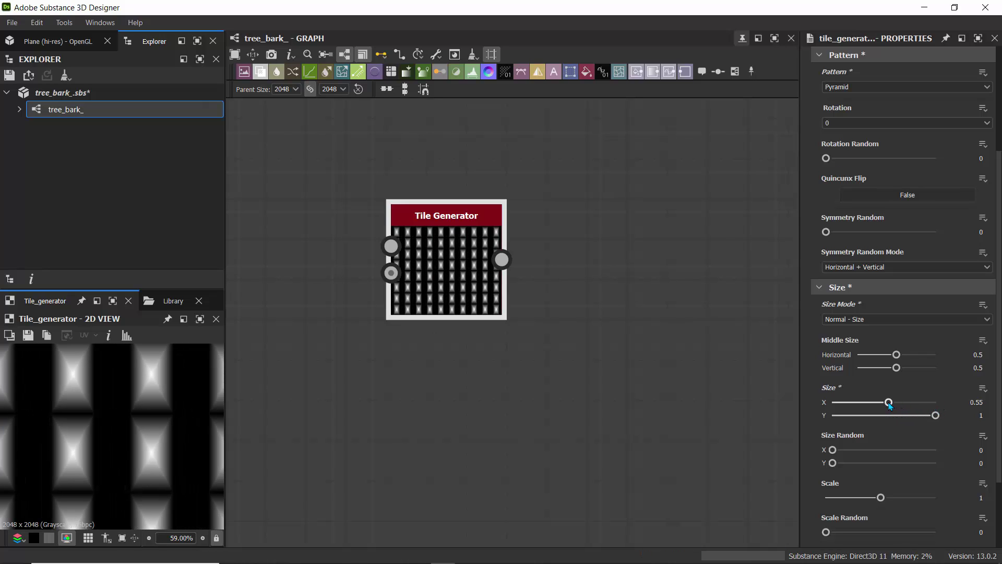
{"action": "scroll", "coordinate": [157, 386], "scroll_direction": "down", "scroll_amount": 5}
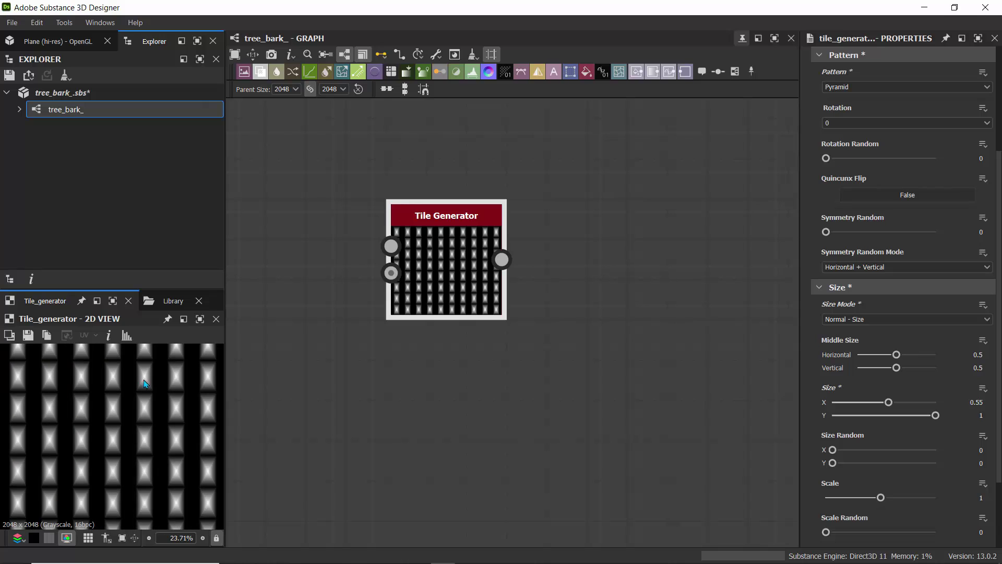
{"action": "mouse_move", "coordinate": [122, 411]}
{"action": "middle_mouse_down"}
{"action": "mouse_move", "coordinate": [126, 371]}
{"action": "mouse_move", "coordinate": [136, 393]}
{"action": "mouse_move", "coordinate": [125, 394]}
{"action": "mouse_move", "coordinate": [127, 411]}
{"action": "middle_mouse_up"}
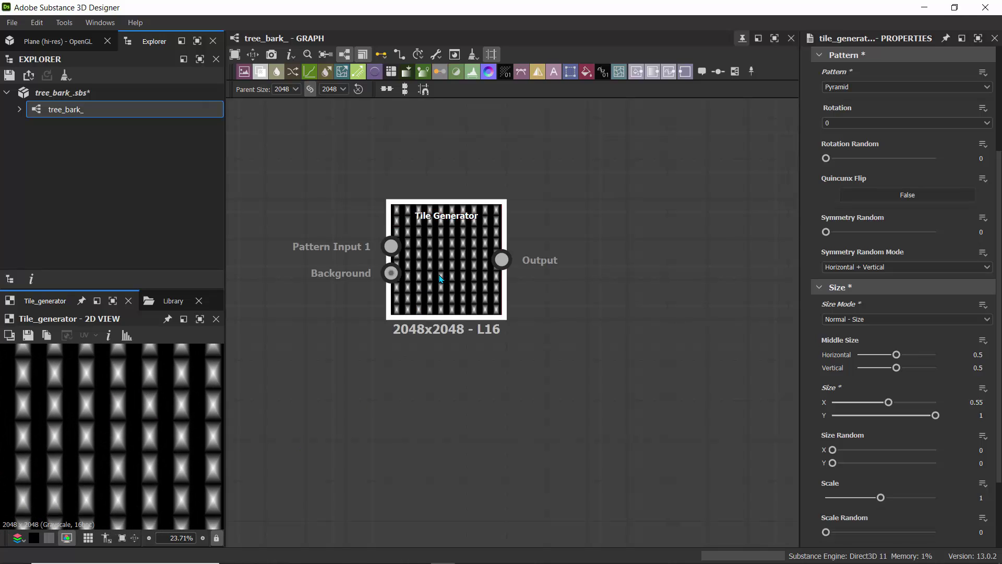
{"action": "scroll", "coordinate": [440, 265], "scroll_direction": "up", "scroll_amount": 4}
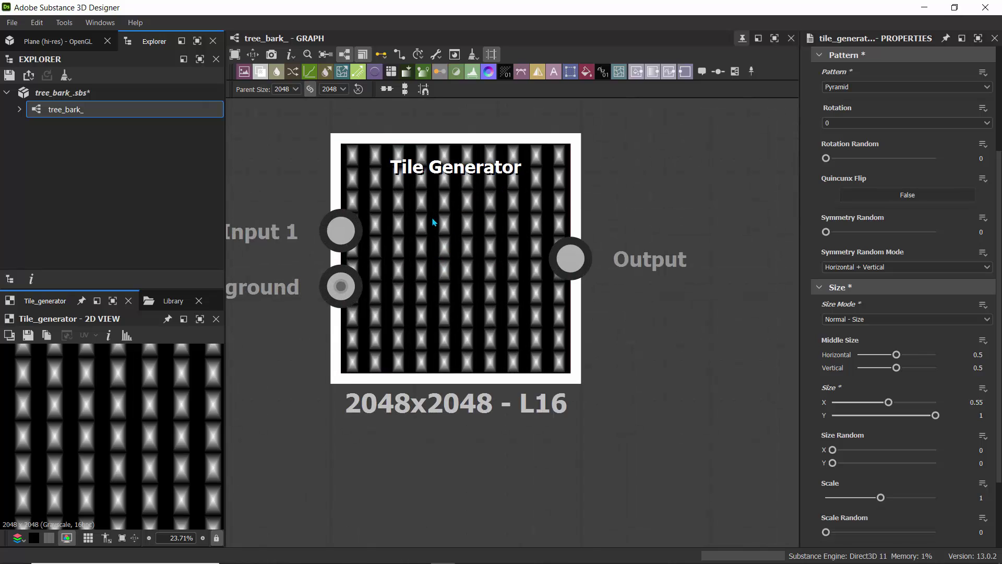
{"action": "scroll", "coordinate": [134, 409], "scroll_direction": "up", "scroll_amount": 1}
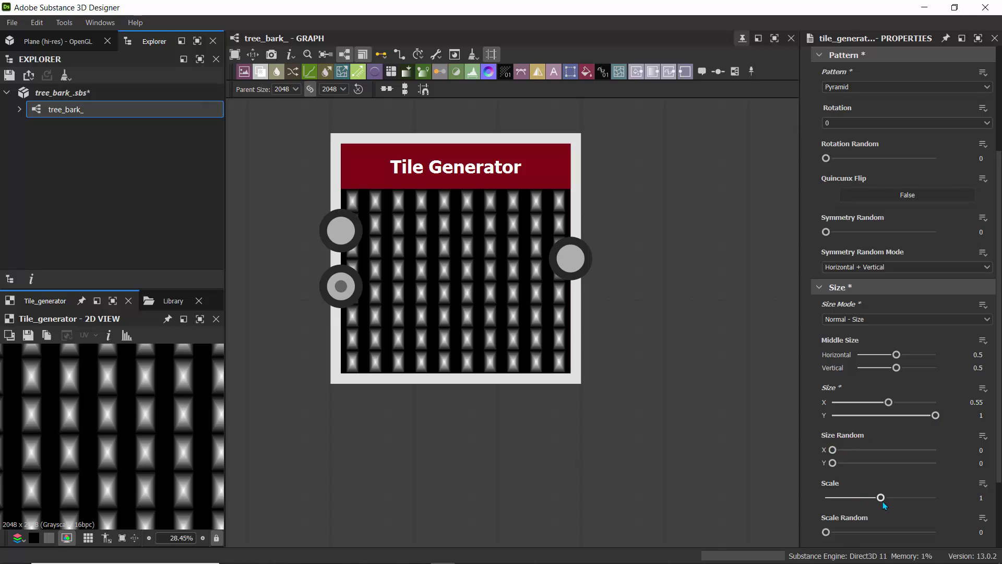
- Set the Tile Generator's scale to 6.5 and collapse the size and pattern parameter groups
{"action": "left_click_drag", "start_coordinate": [881, 498], "coordinate": [997, 504]}
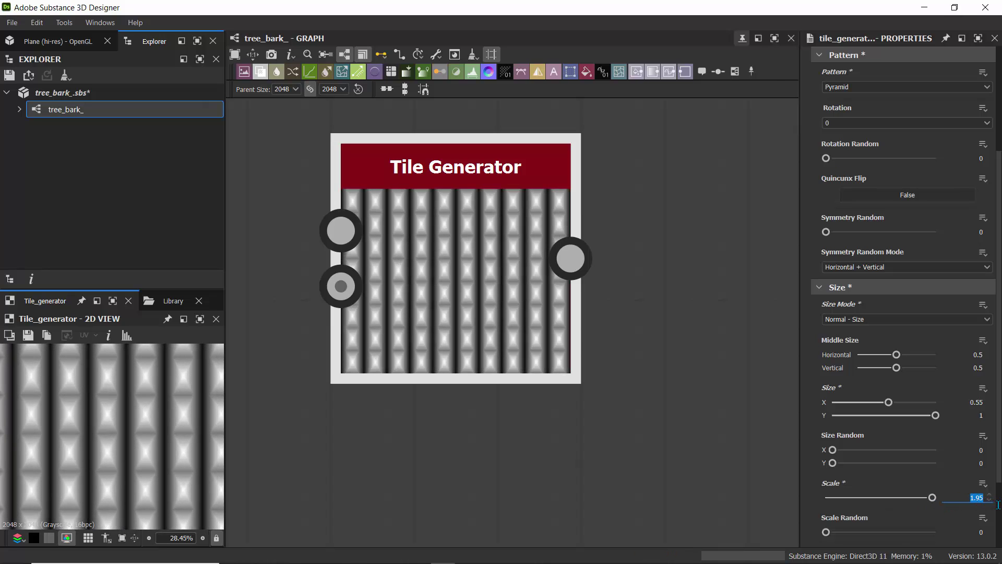
{"action": "type", "text": "6.5"}
{"action": "key", "text": "Return"}
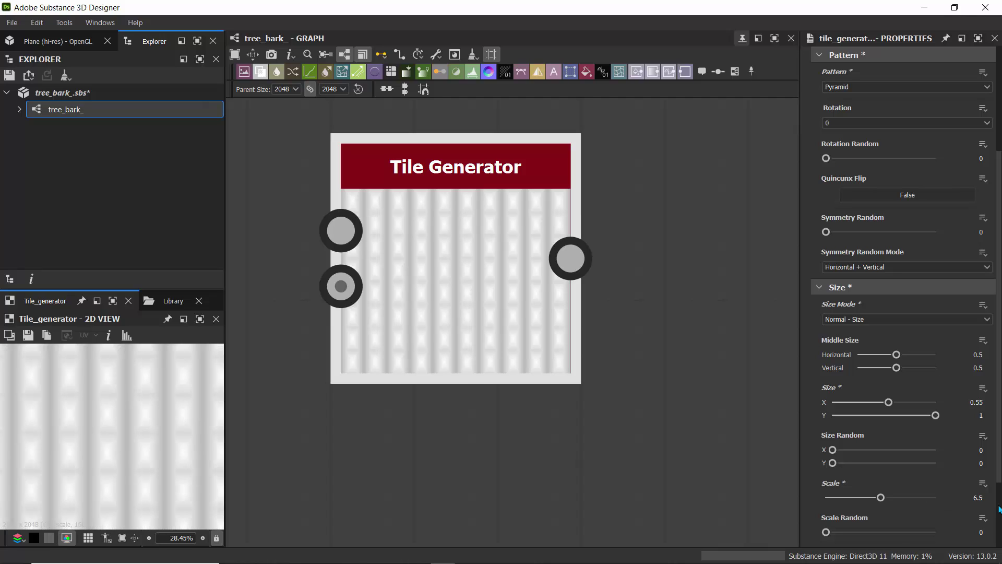
{"action": "scroll", "coordinate": [159, 430], "scroll_direction": "down", "scroll_amount": 2}
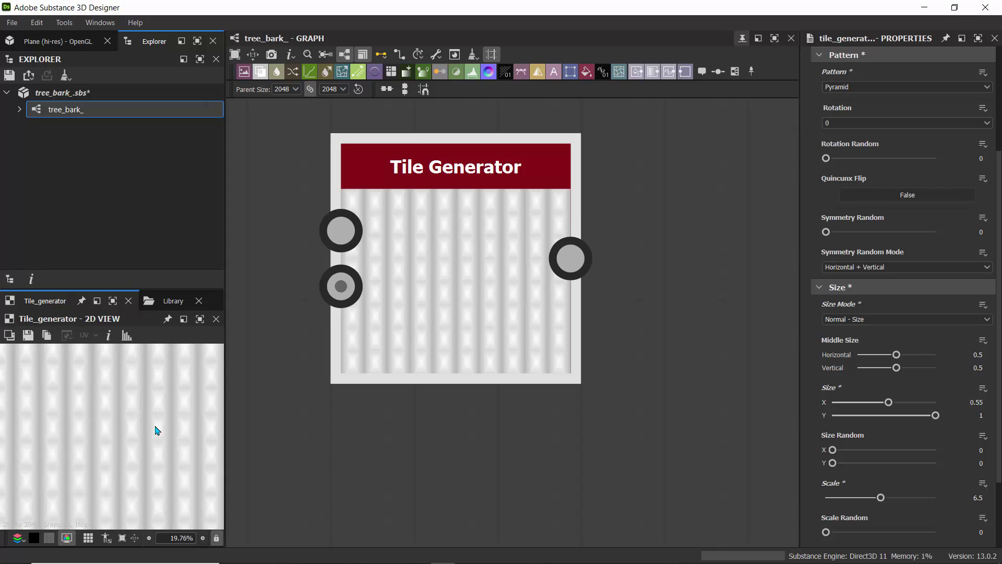
{"action": "scroll", "coordinate": [438, 264], "scroll_direction": "down", "scroll_amount": 3}
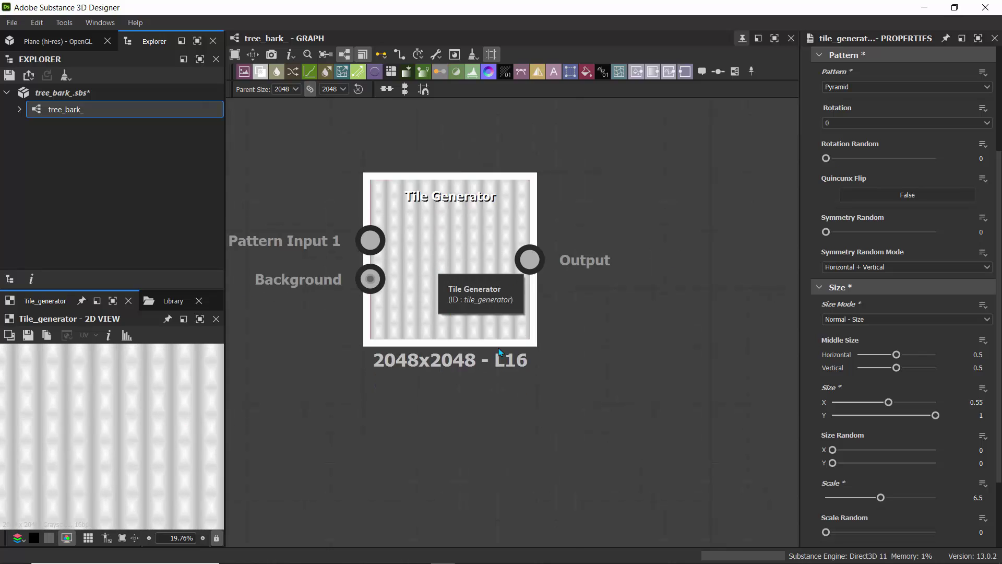
{"action": "scroll", "coordinate": [804, 371], "scroll_direction": "down", "scroll_amount": 3}
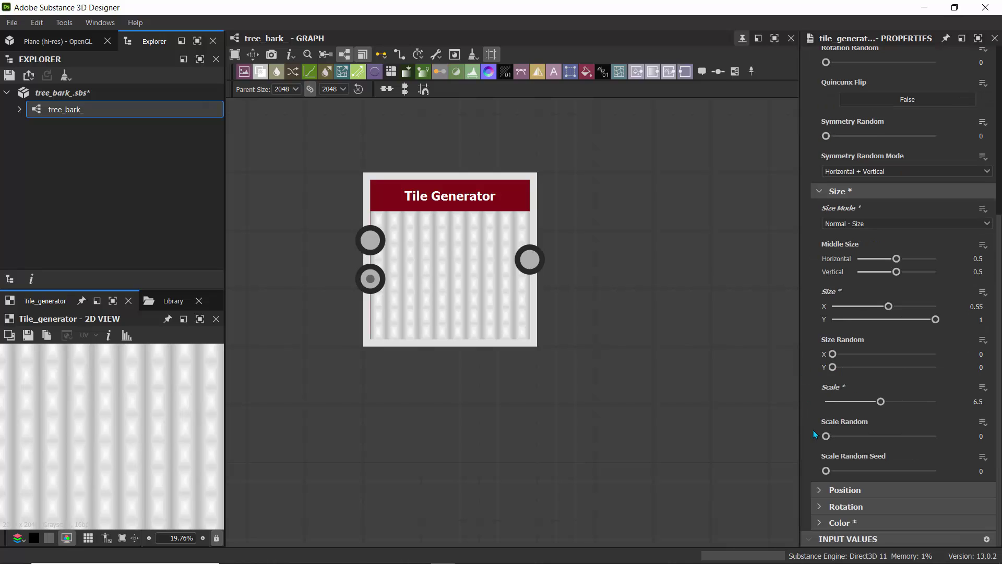
{"action": "left_click", "coordinate": [820, 193]}
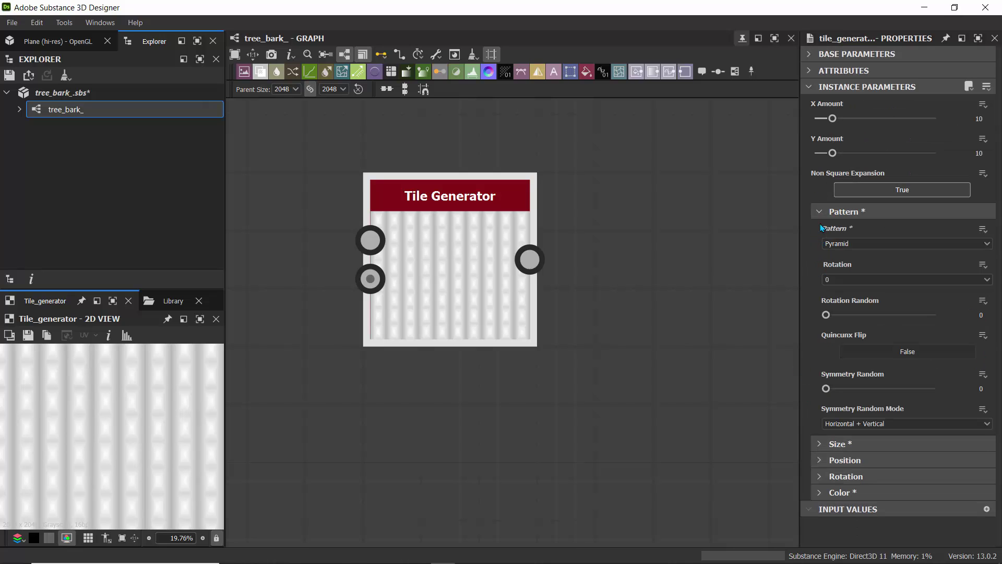
{"action": "left_click", "coordinate": [820, 211]}
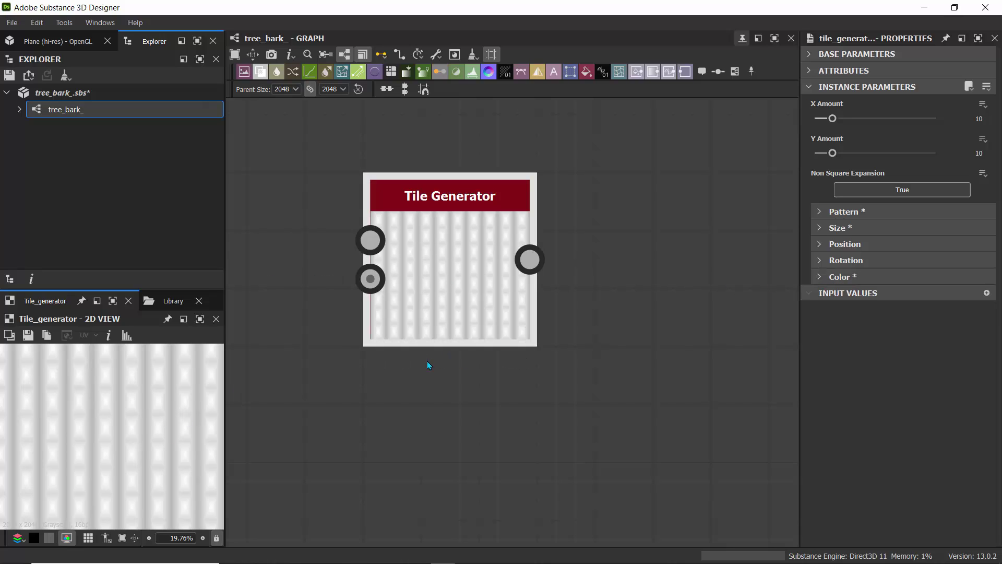
- Set the Tile Generator's Luminance Random to 0.38 and inspect the varied tiles in the 2D view
{"action": "left_click", "coordinate": [814, 277]}
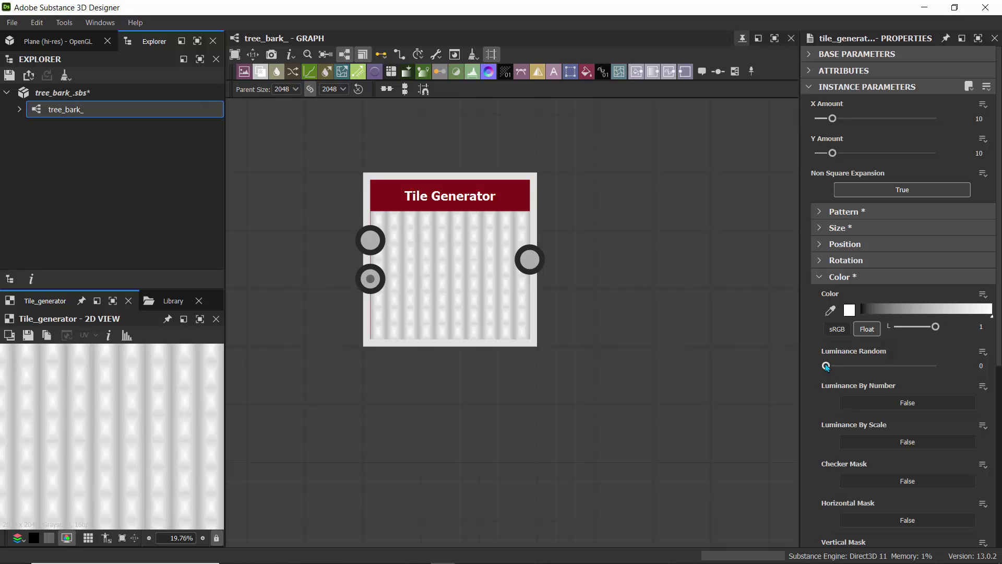
{"action": "left_click_drag", "start_coordinate": [826, 366], "coordinate": [869, 370]}
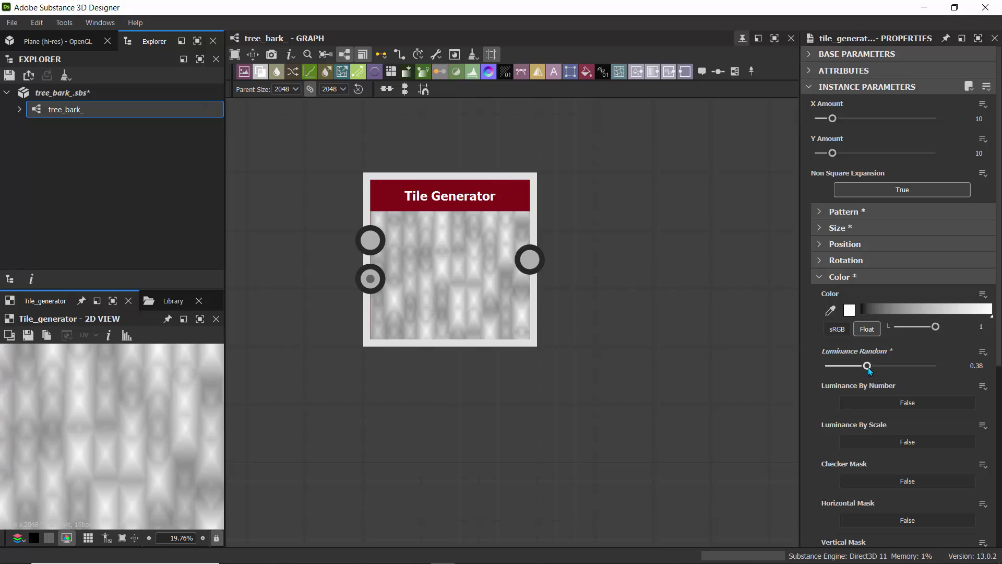
{"action": "scroll", "coordinate": [90, 425], "scroll_direction": "down", "scroll_amount": 3}
{"action": "scroll", "coordinate": [90, 426], "scroll_direction": "up", "scroll_amount": 4}
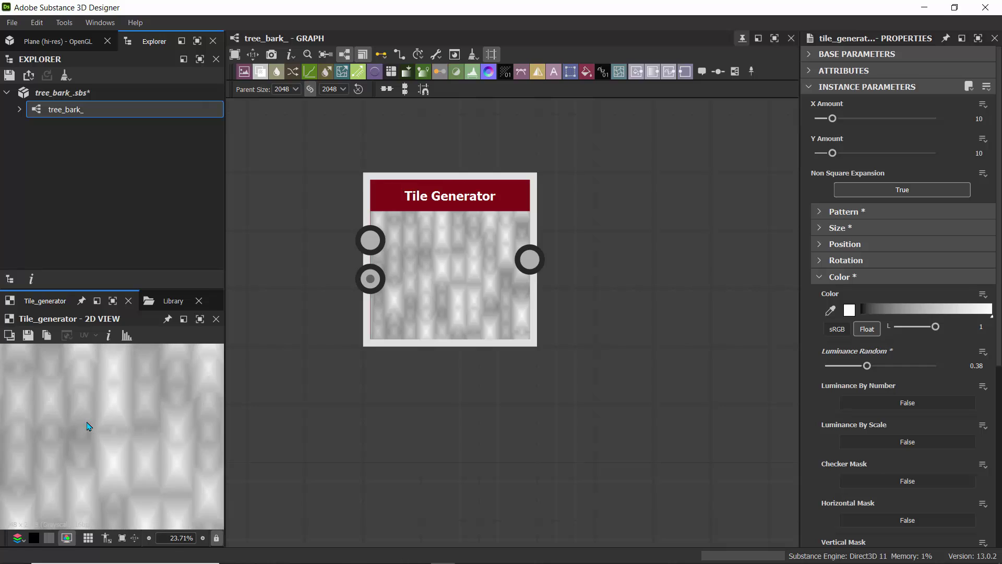
- Examine the Tile Generator's pattern in the 2D view and compare it with the tree bark reference image in the photo viewer
{"action": "scroll", "coordinate": [88, 426], "scroll_direction": "down", "scroll_amount": 3}
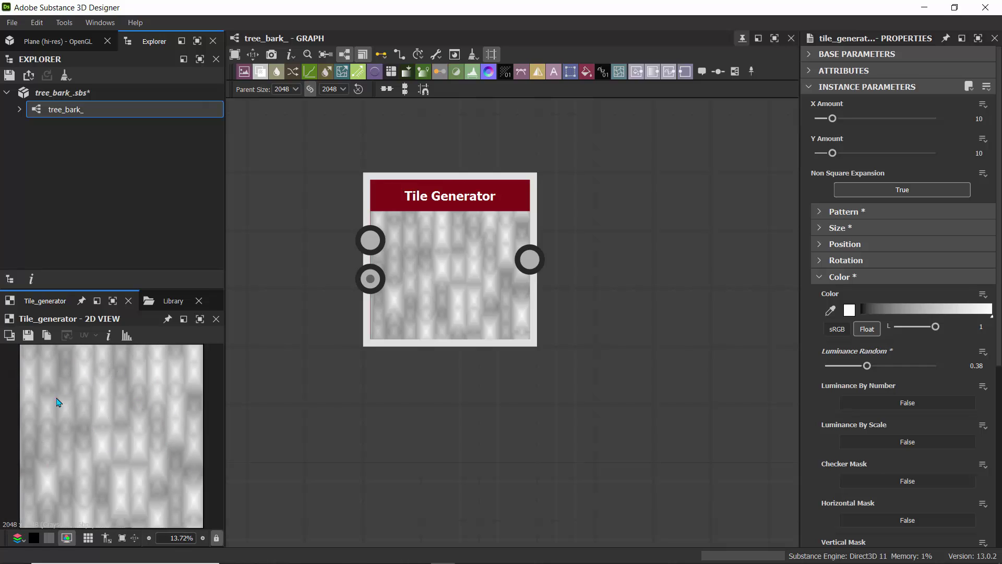
{"action": "scroll", "coordinate": [115, 418], "scroll_direction": "down", "scroll_amount": 4}
{"action": "scroll", "coordinate": [112, 420], "scroll_direction": "up", "scroll_amount": 8}
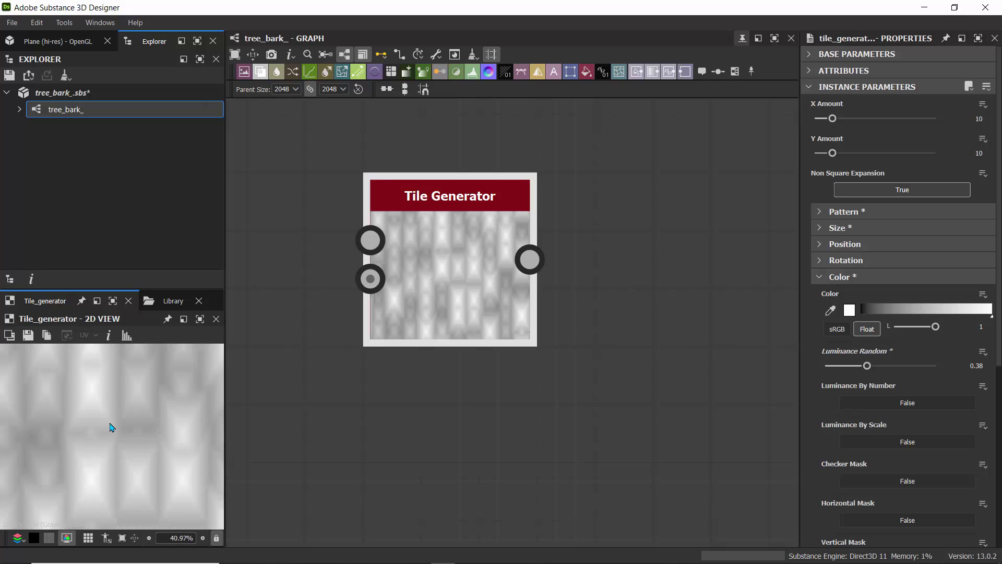
{"action": "scroll", "coordinate": [112, 423], "scroll_direction": "down", "scroll_amount": 6}
{"action": "scroll", "coordinate": [112, 427], "scroll_direction": "up", "scroll_amount": 2}
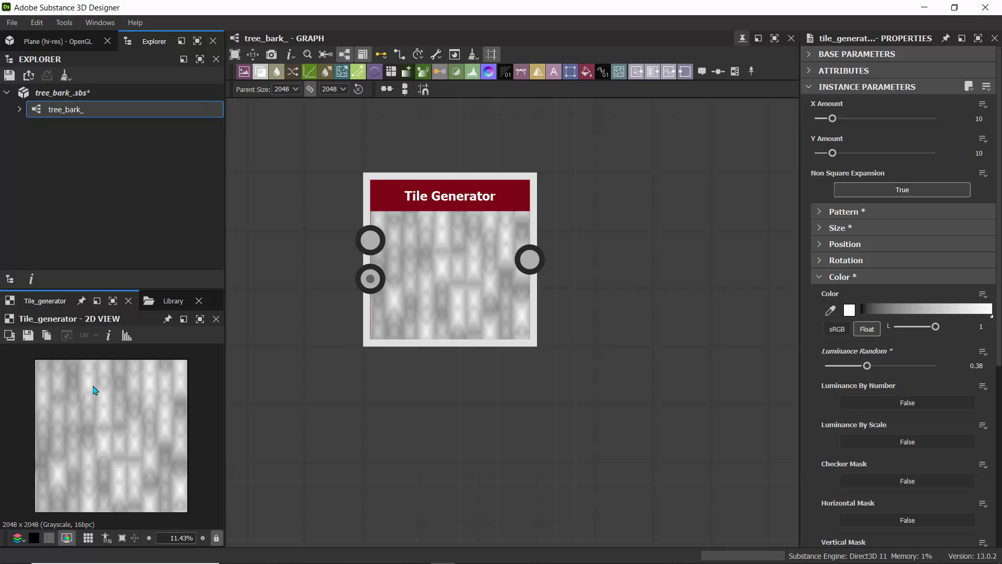
{"action": "middle_click_drag", "start_coordinate": [331, 392], "coordinate": [330, 368]}
{"action": "scroll", "coordinate": [63, 436], "scroll_direction": "up", "scroll_amount": 3}
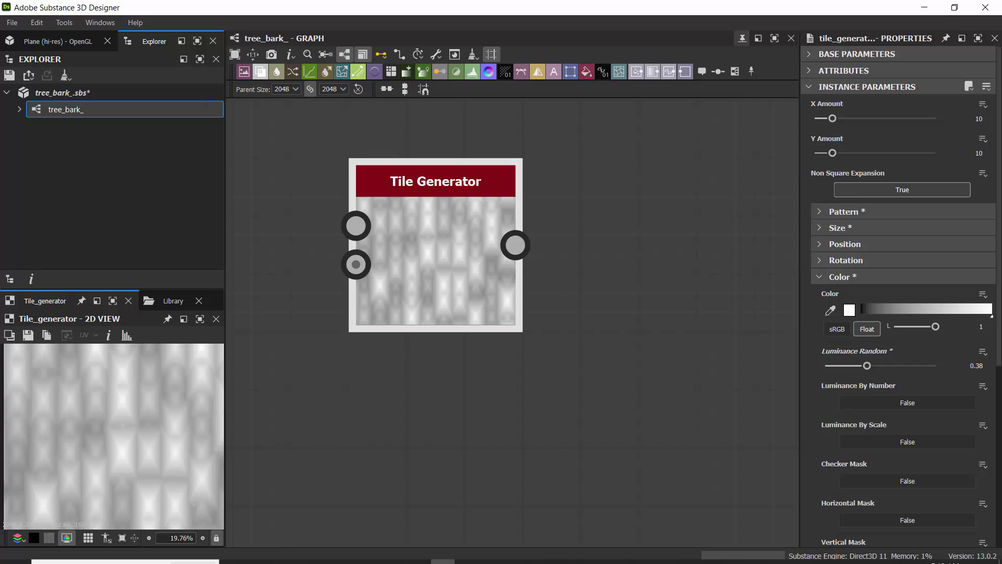
{"action": "mouse_move", "coordinate": [466, 561]}
{"action": "left_click", "coordinate": [754, 550]}
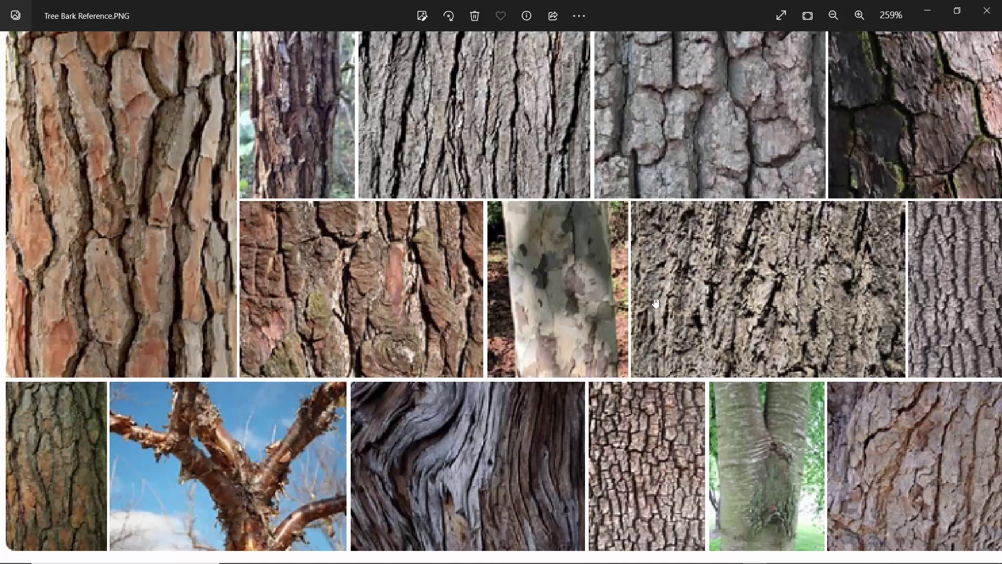
{"action": "mouse_move", "coordinate": [574, 557]}
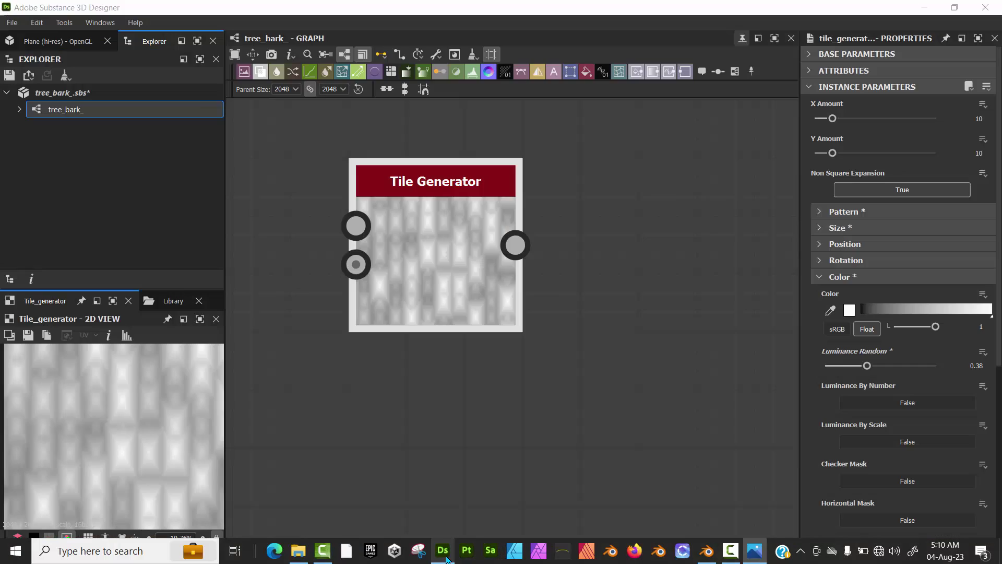
{"action": "left_click", "coordinate": [443, 550]}
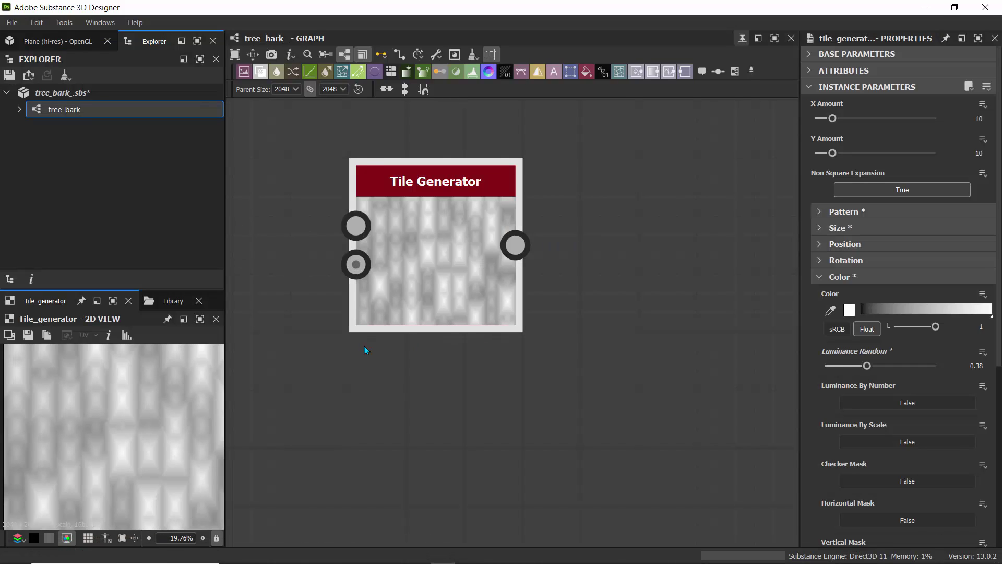
- Add a Multi Dir. Warp Grayscale node and place it to the lower right of the Tile Generator
{"action": "scroll", "coordinate": [366, 347], "scroll_direction": "down", "scroll_amount": 2}
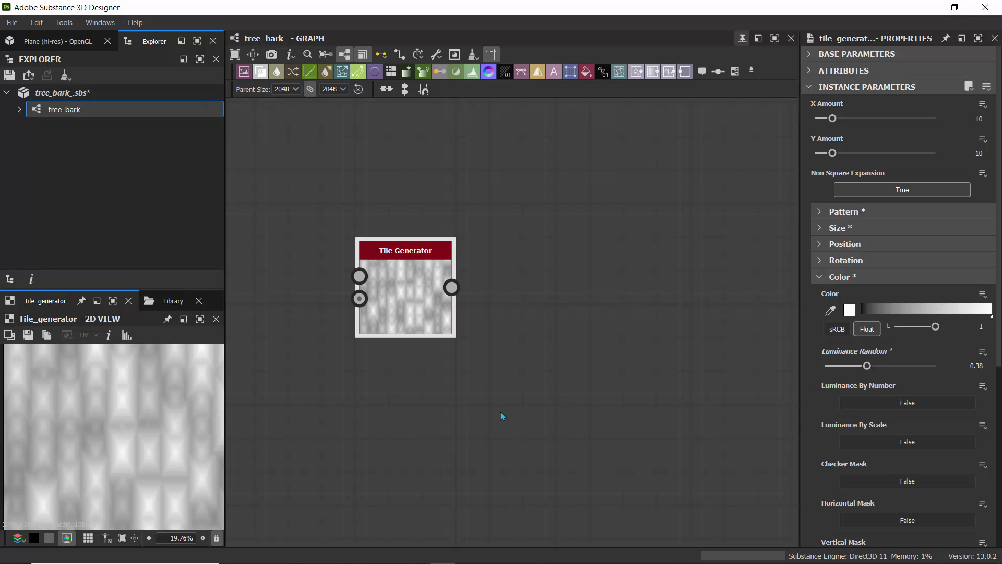
{"action": "left_click", "coordinate": [567, 368]}
{"action": "key", "text": "space"}
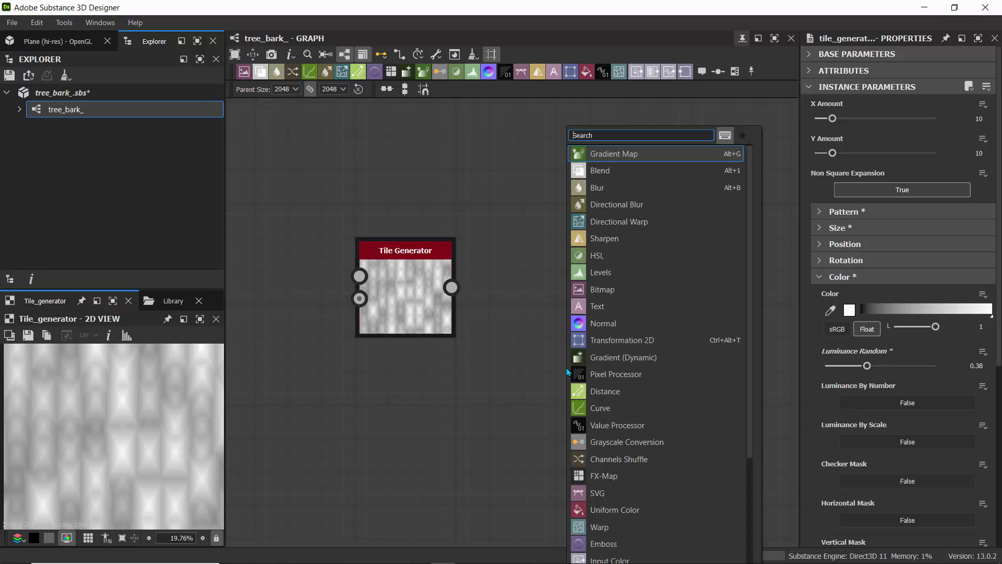
{"action": "type", "text": "multi"}
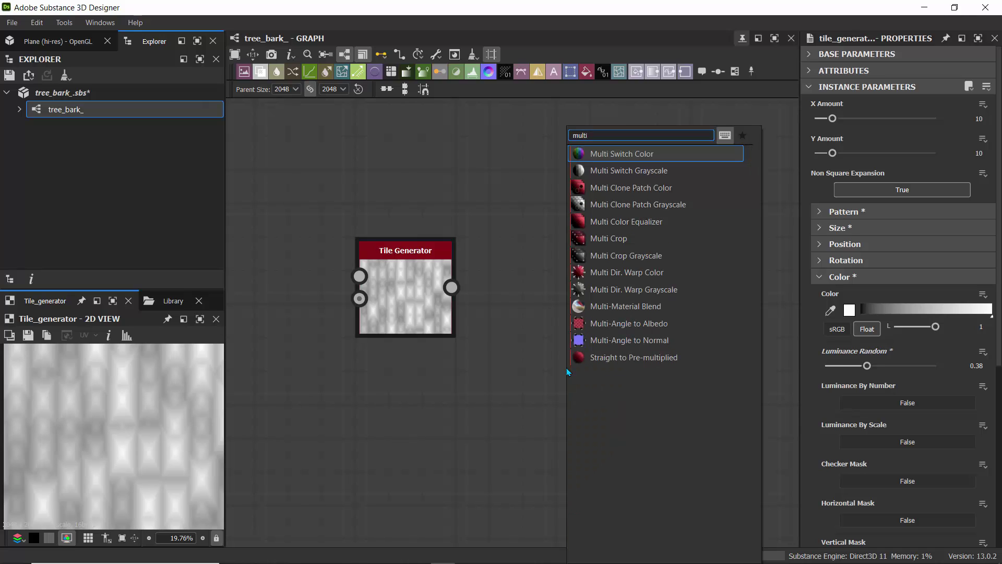
{"action": "left_click", "coordinate": [607, 290]}
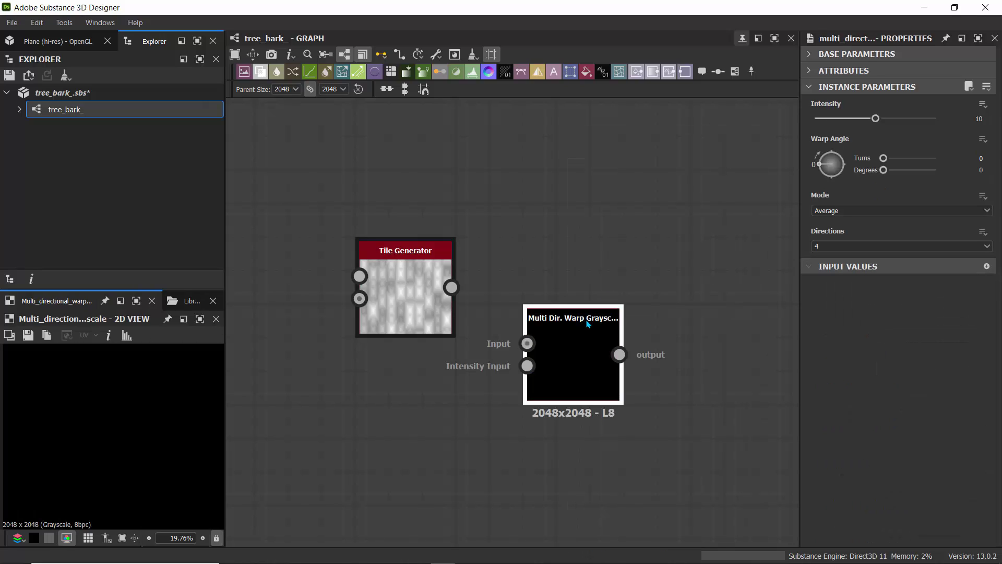
{"action": "left_click_drag", "start_coordinate": [583, 321], "coordinate": [614, 335]}
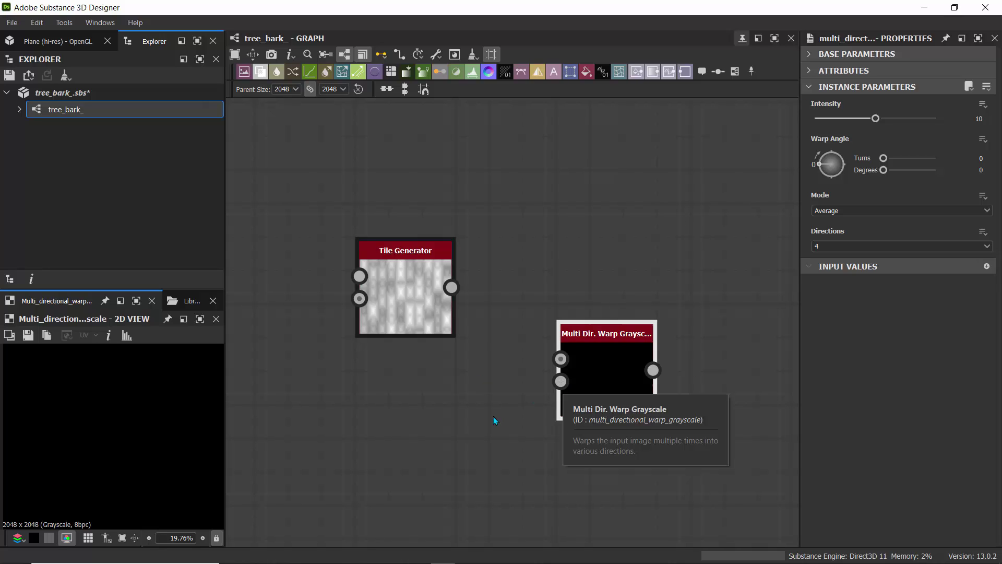
- Show the Noises category of the texture generators in the library
{"action": "middle_click_drag", "start_coordinate": [386, 468], "coordinate": [434, 365]}
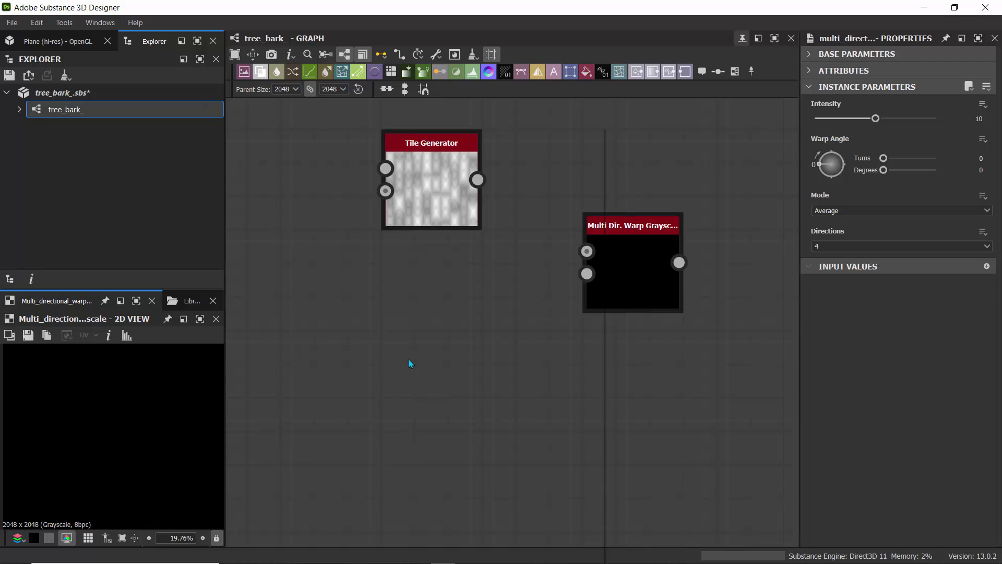
{"action": "key", "text": "space"}
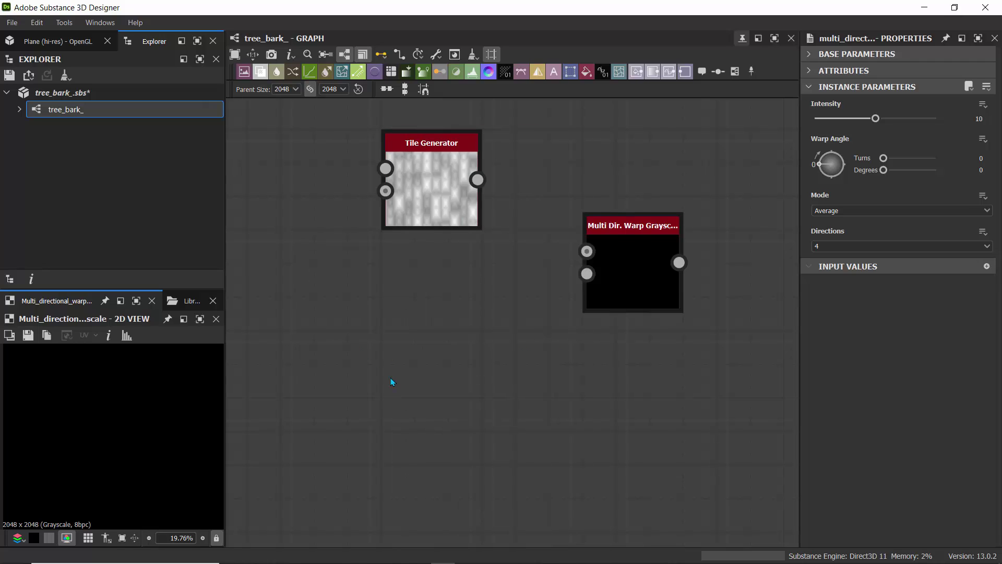
{"action": "left_click", "coordinate": [184, 301]}
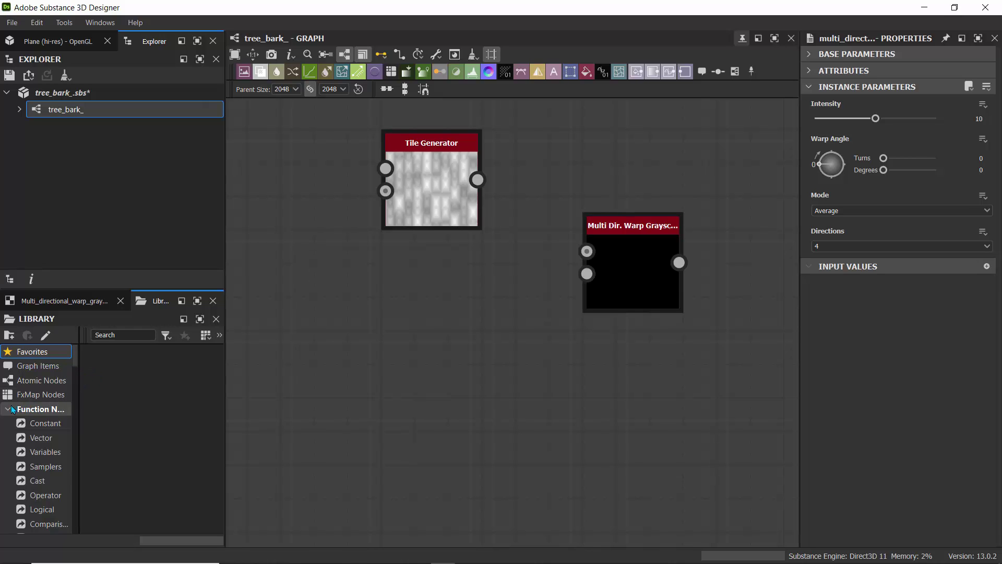
{"action": "left_click", "coordinate": [41, 410]}
{"action": "left_click", "coordinate": [38, 440]}
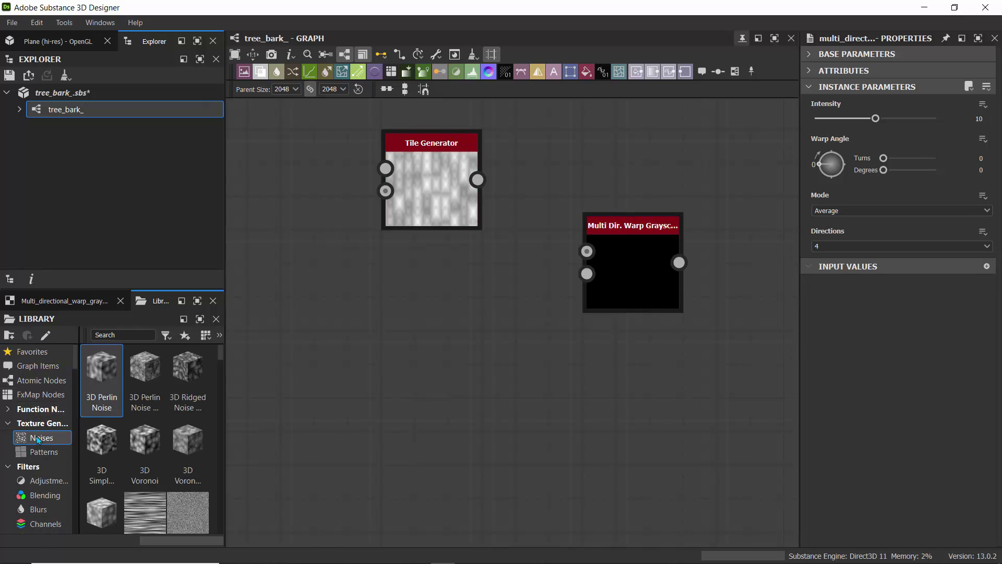
- Find the Fractal Sum Base noise and add it to the graph below the Tile Generator
{"action": "scroll", "coordinate": [164, 450], "scroll_direction": "down", "scroll_amount": 10}
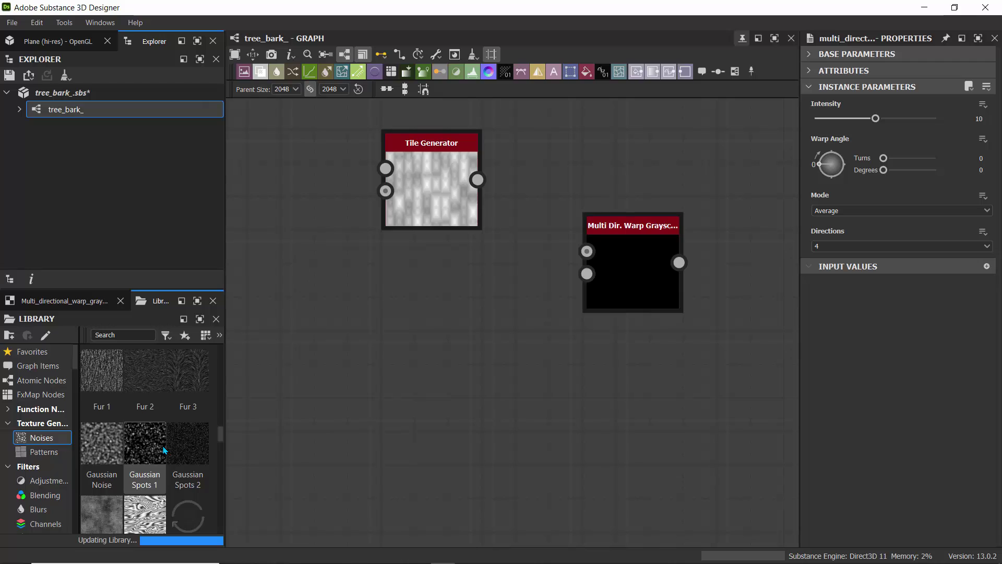
{"action": "scroll", "coordinate": [208, 449], "scroll_direction": "up", "scroll_amount": 5}
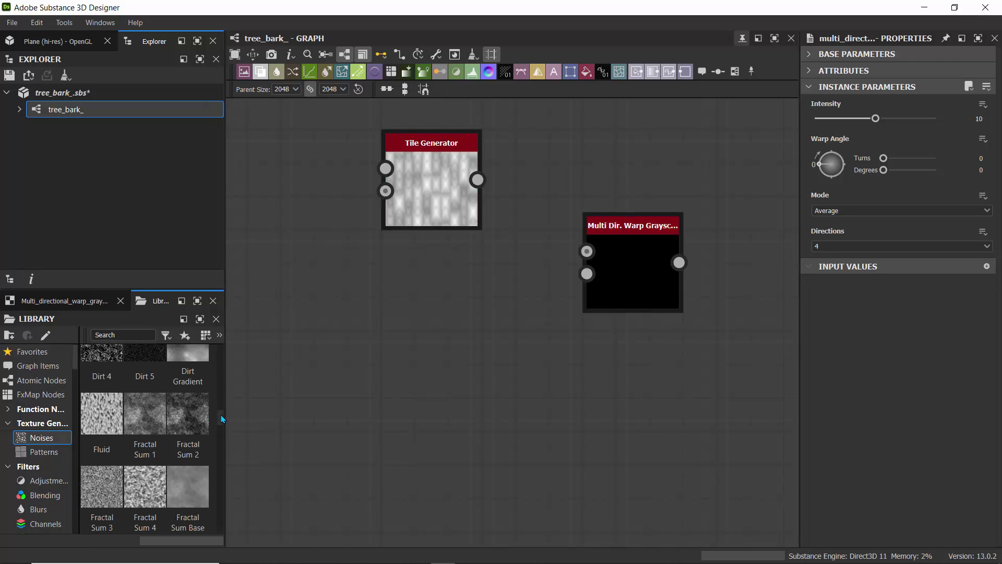
{"action": "left_click_drag", "start_coordinate": [220, 415], "coordinate": [223, 425]}
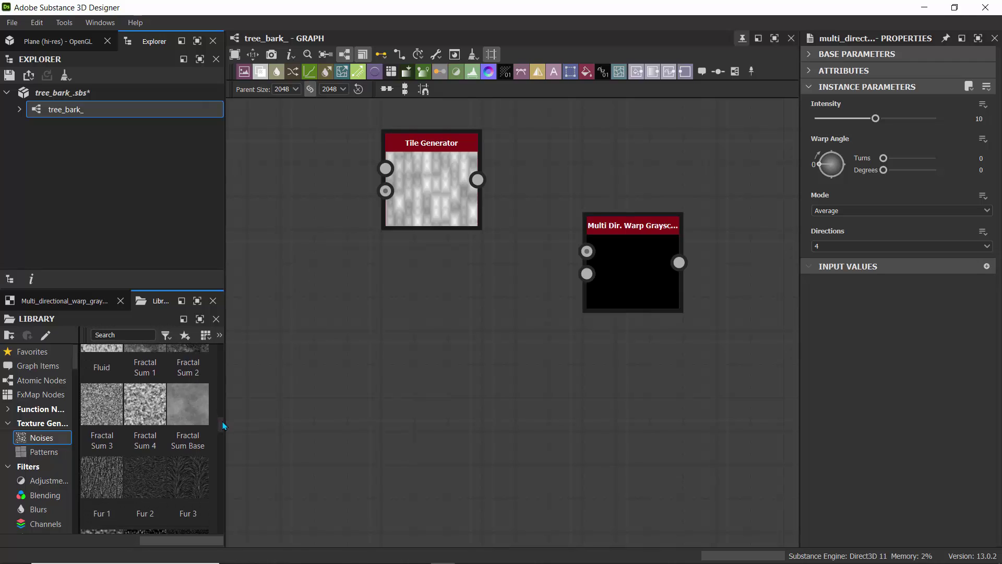
{"action": "left_click", "coordinate": [184, 409]}
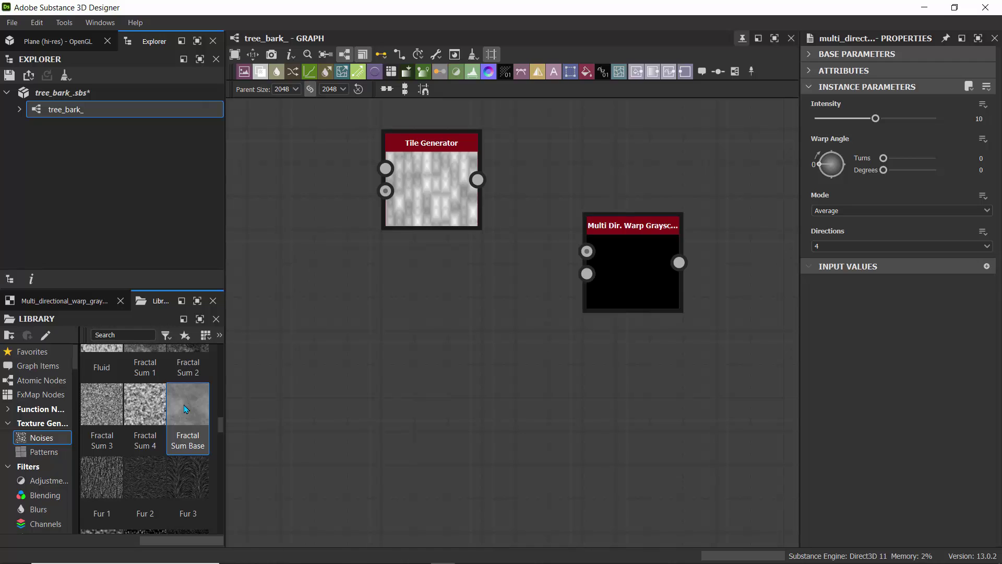
{"action": "left_click_drag", "start_coordinate": [185, 408], "coordinate": [345, 399]}
{"action": "scroll", "coordinate": [323, 387], "scroll_direction": "down", "scroll_amount": 5}
{"action": "scroll", "coordinate": [318, 389], "scroll_direction": "up", "scroll_amount": 3}
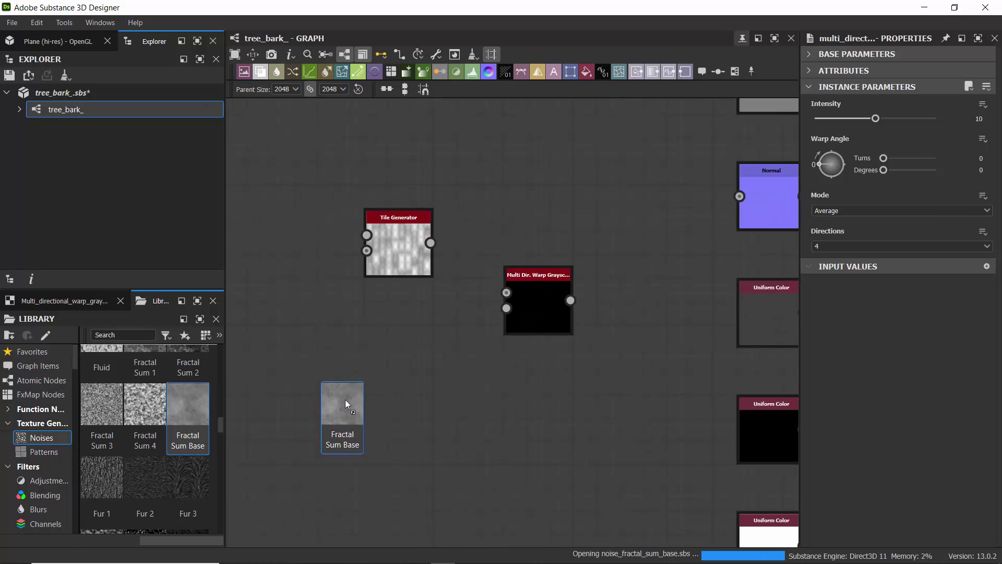
{"action": "scroll", "coordinate": [126, 375], "scroll_direction": "down", "scroll_amount": 3}
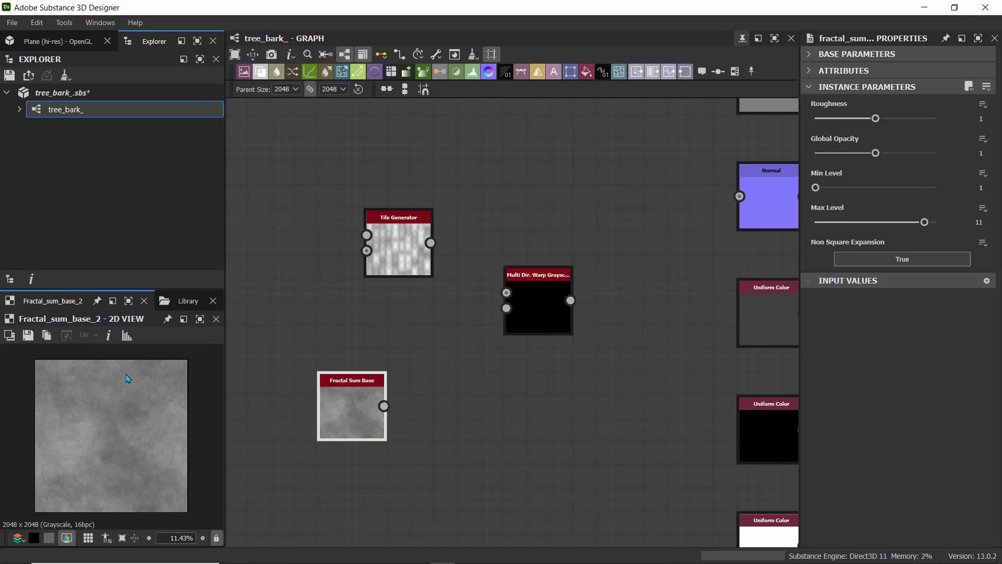
- Set the Fractal Sum Base's Min Level to 4 and raise its Max Level to the end of its range
{"action": "middle_click_drag", "start_coordinate": [321, 346], "coordinate": [329, 325]}
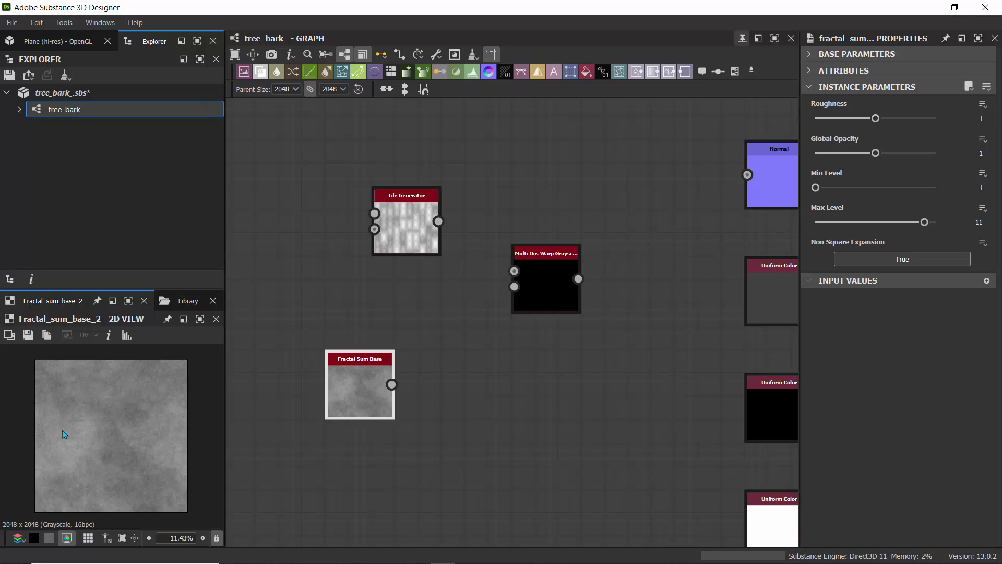
{"action": "scroll", "coordinate": [64, 433], "scroll_direction": "up", "scroll_amount": 4}
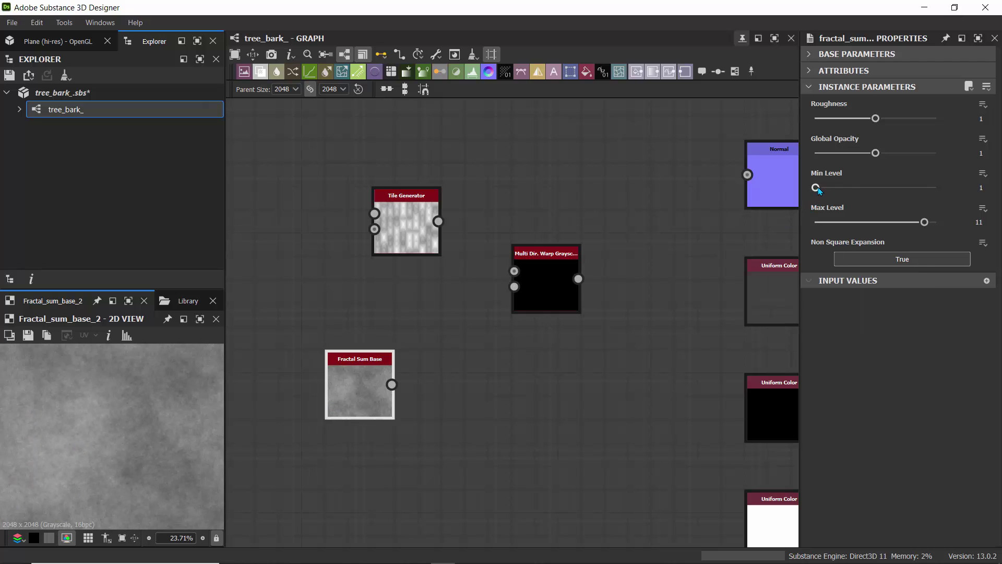
{"action": "left_click_drag", "start_coordinate": [815, 188], "coordinate": [847, 195]}
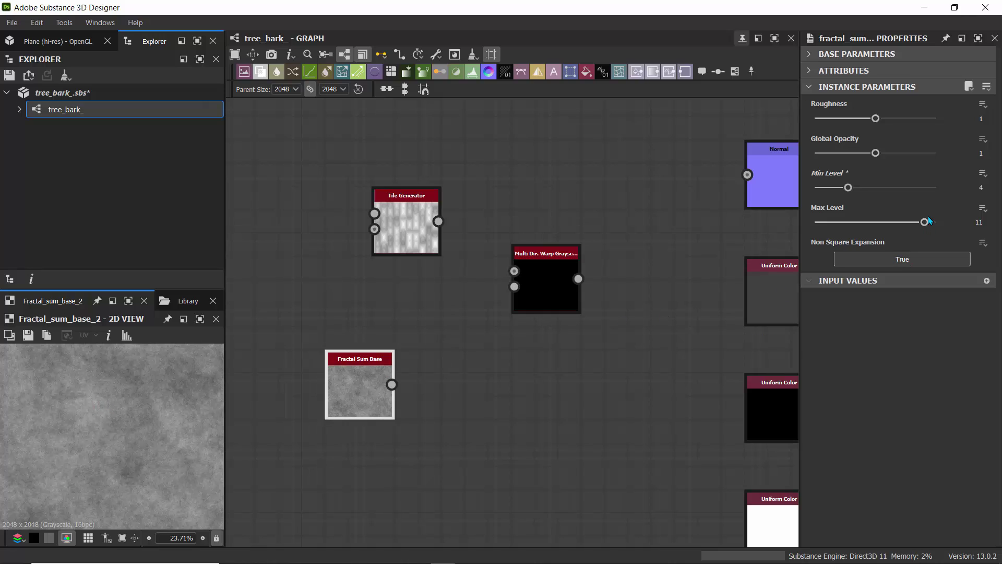
{"action": "mouse_move", "coordinate": [925, 223]}
{"action": "left_mouse_down"}
{"action": "mouse_move", "coordinate": [960, 223]}
{"action": "mouse_move", "coordinate": [823, 216]}
{"action": "mouse_move", "coordinate": [936, 225]}
{"action": "left_mouse_up"}
- Connect the Tile Generator to the warp node's Input and Fractal Sum Base to its Intensity Input, and preview the warp in the 2D view
{"action": "left_click_drag", "start_coordinate": [560, 272], "coordinate": [563, 289]}
{"action": "left_click_drag", "start_coordinate": [439, 221], "coordinate": [513, 294]}
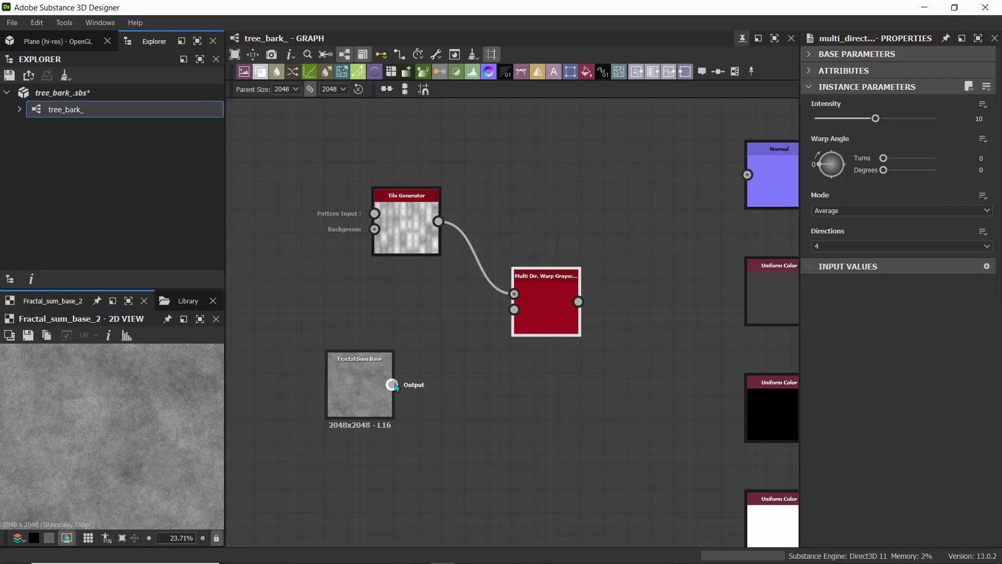
{"action": "left_click_drag", "start_coordinate": [391, 385], "coordinate": [514, 311]}
{"action": "double_click", "coordinate": [543, 309]}
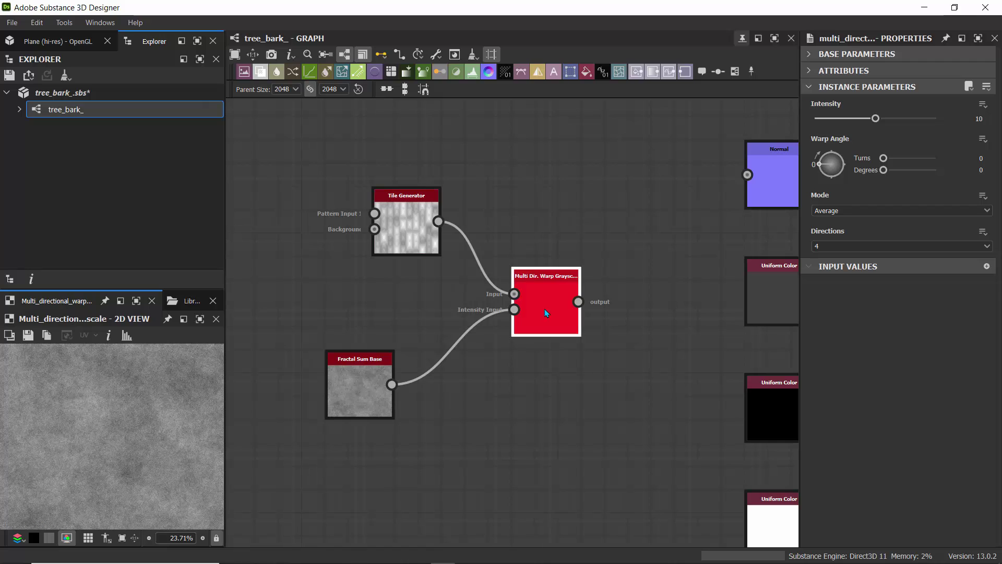
{"action": "scroll", "coordinate": [37, 416], "scroll_direction": "down", "scroll_amount": 2}
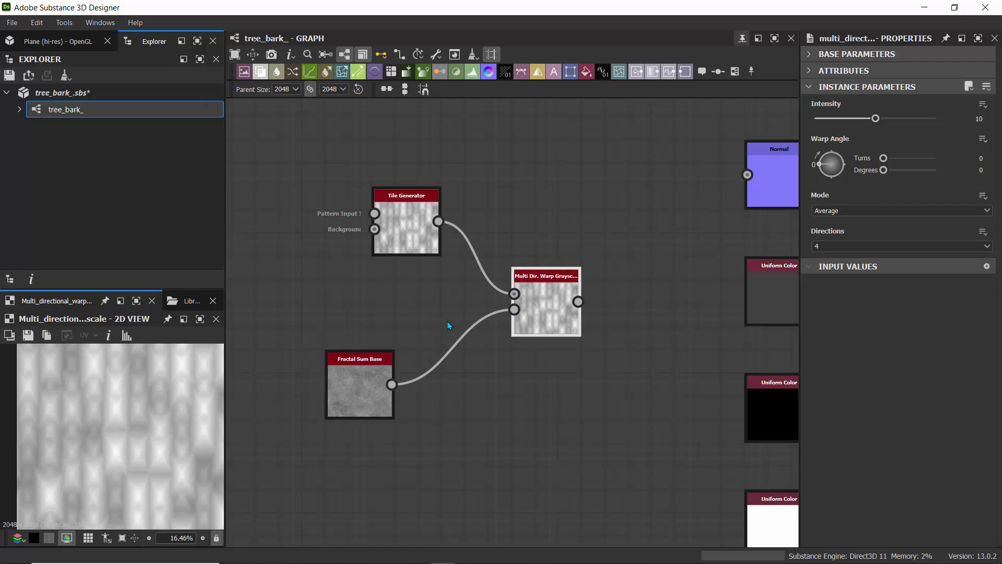
- Align the Tile Generator above Fractal Sum Base and move the three connected nodes well to the left of the output nodes
{"action": "middle_click_drag", "start_coordinate": [433, 289], "coordinate": [398, 271]}
{"action": "left_click_drag", "start_coordinate": [368, 203], "coordinate": [323, 203]}
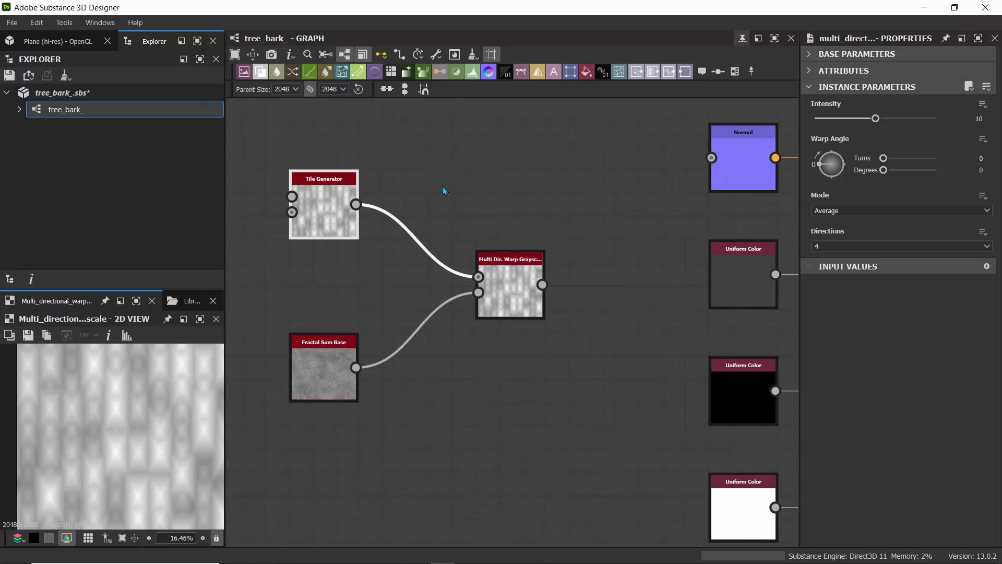
{"action": "scroll", "coordinate": [449, 181], "scroll_direction": "down", "scroll_amount": 4}
{"action": "scroll", "coordinate": [448, 184], "scroll_direction": "down", "scroll_amount": 2}
{"action": "middle_click_drag", "start_coordinate": [447, 151], "coordinate": [677, 188]}
{"action": "scroll", "coordinate": [560, 208], "scroll_direction": "down", "scroll_amount": 2}
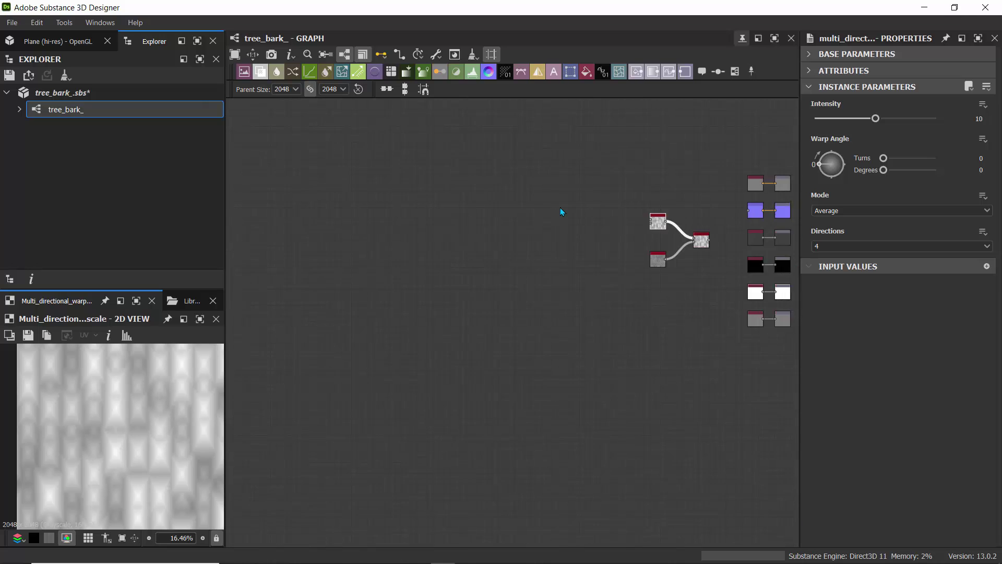
{"action": "left_click_drag", "start_coordinate": [558, 186], "coordinate": [247, 235]}
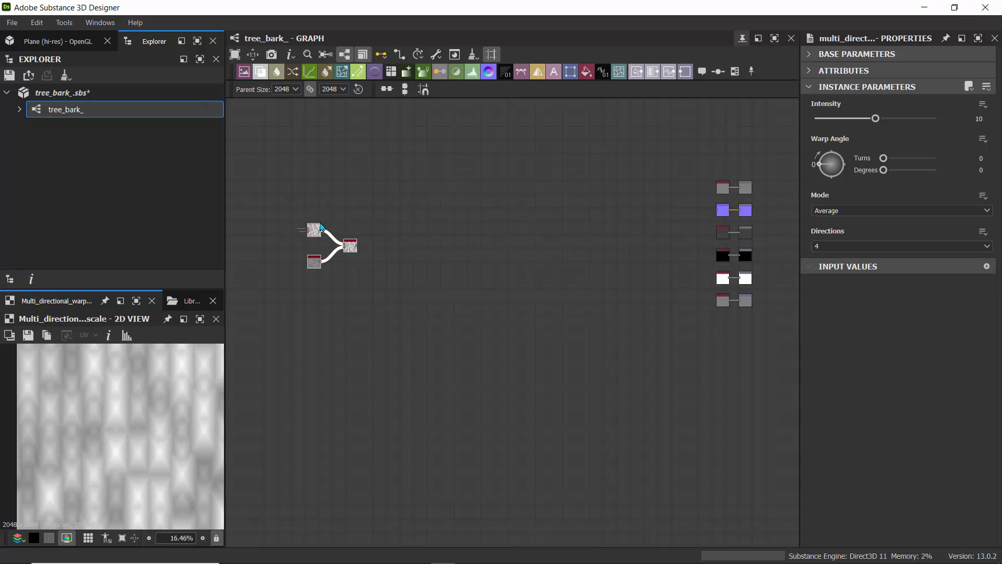
{"action": "middle_click_drag", "start_coordinate": [339, 215], "coordinate": [436, 221]}
{"action": "scroll", "coordinate": [436, 221], "scroll_direction": "up", "scroll_amount": 3}
{"action": "scroll", "coordinate": [439, 219], "scroll_direction": "up", "scroll_amount": 2}
{"action": "scroll", "coordinate": [439, 220], "scroll_direction": "down", "scroll_amount": 1}
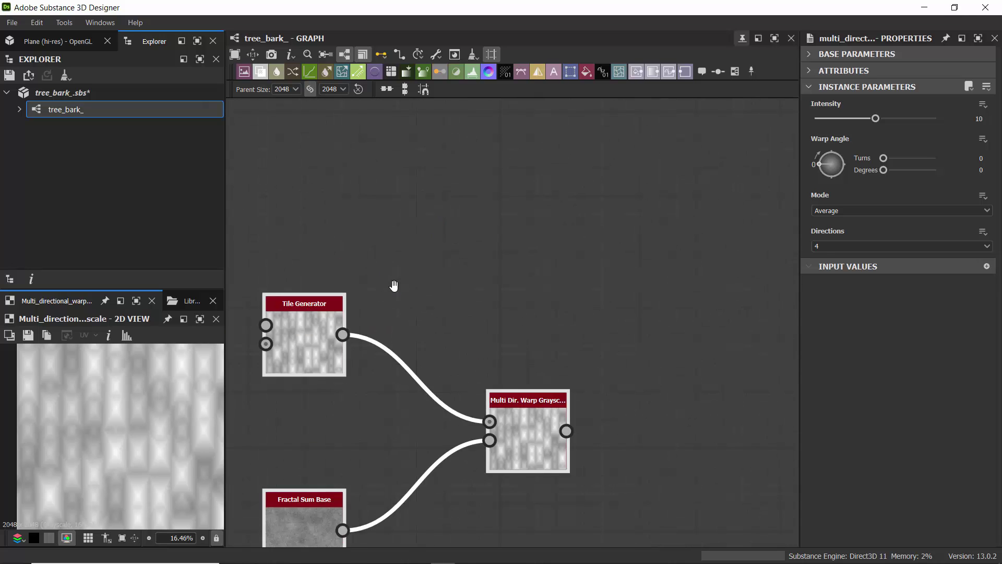
{"action": "middle_click_drag", "start_coordinate": [393, 284], "coordinate": [385, 219]}
{"action": "scroll", "coordinate": [385, 218], "scroll_direction": "down", "scroll_amount": 1}
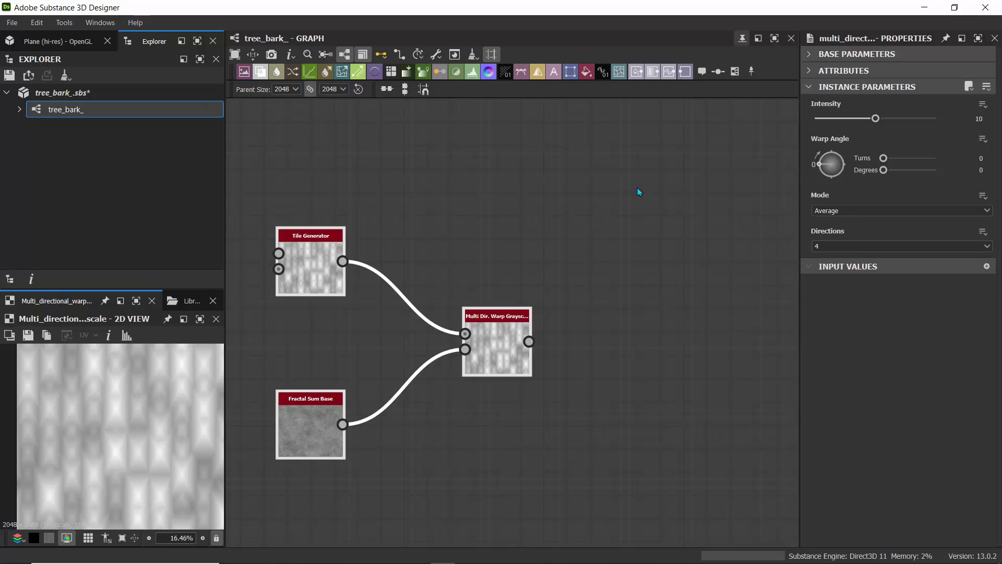
- Set the Multi Dir. Warp Grayscale node's Intensity to 20 and inspect the warped tiles in the 2D view
{"action": "left_click", "coordinate": [504, 333]}
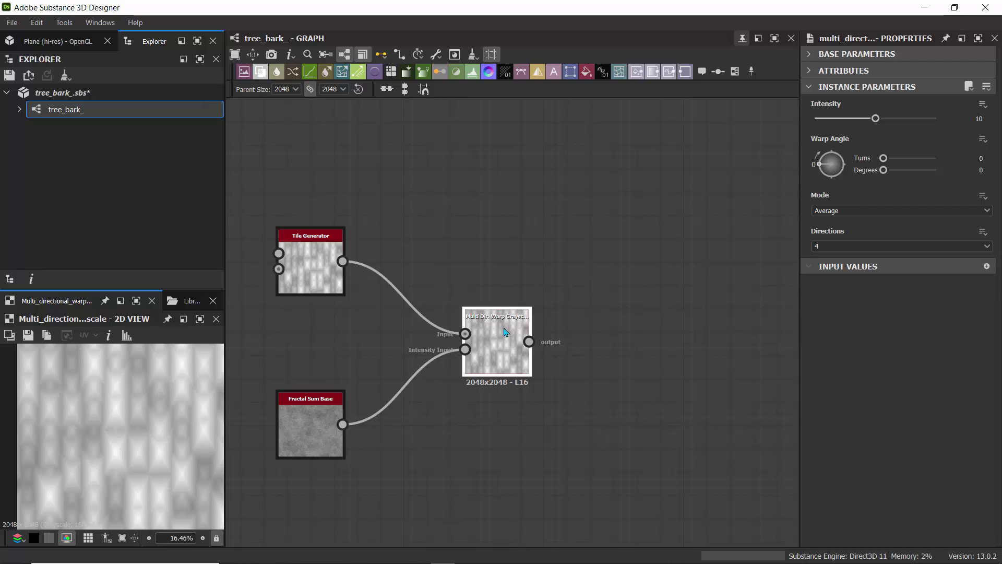
{"action": "left_click", "coordinate": [876, 119]}
{"action": "left_click_drag", "start_coordinate": [876, 119], "coordinate": [983, 135]}
{"action": "scroll", "coordinate": [73, 450], "scroll_direction": "up", "scroll_amount": 2}
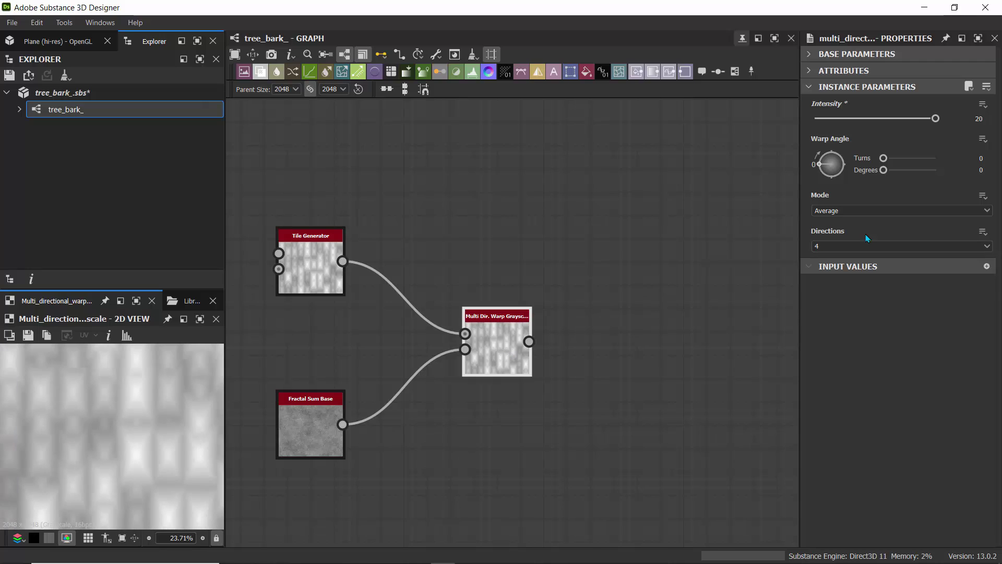
- Set the Multi Dir. Warp Grayscale node's Intensity to 45 and its Warp Angle to 50 degrees, and inspect the result
{"action": "left_click", "coordinate": [990, 123]}
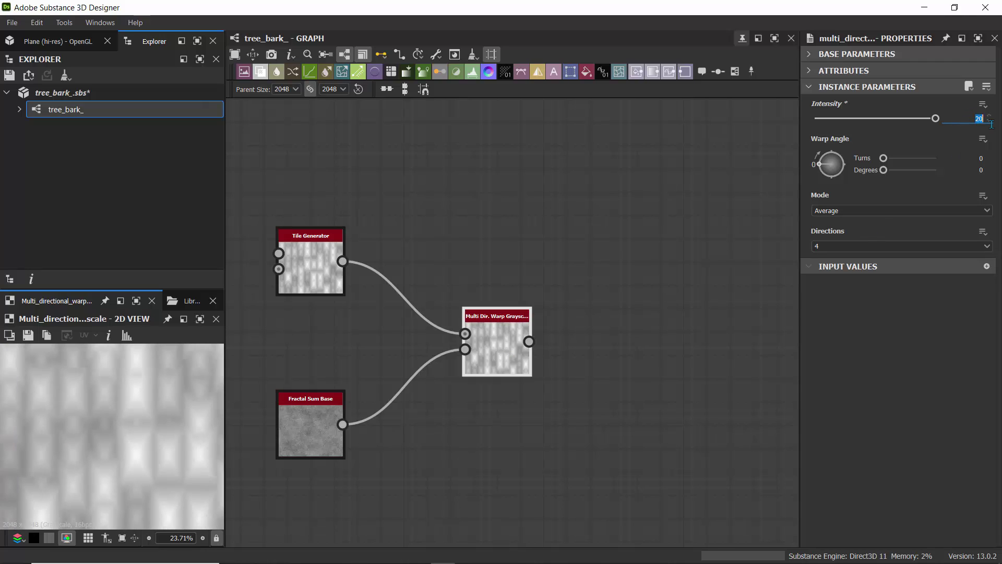
{"action": "type", "text": "45"}
{"action": "key", "text": "Return"}
{"action": "left_click_drag", "start_coordinate": [891, 172], "coordinate": [903, 173]}
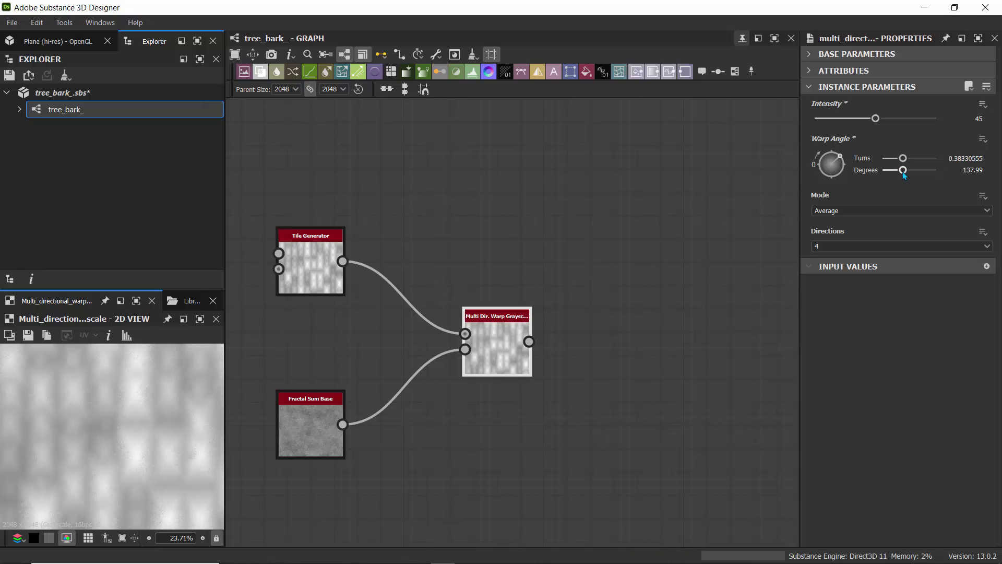
{"action": "double_click", "coordinate": [964, 170]}
{"action": "type", "text": "50"}
{"action": "key", "text": "Return"}
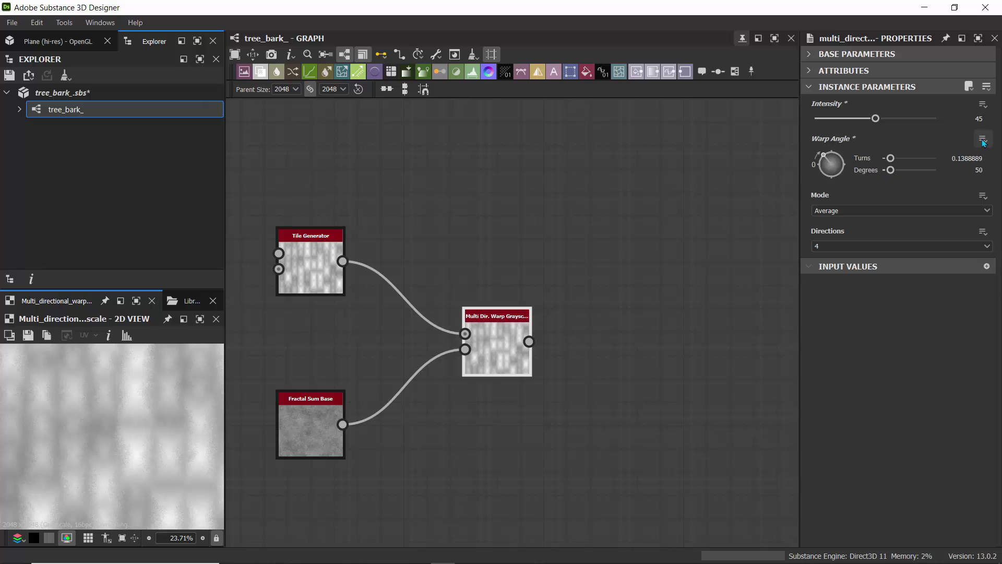
{"action": "scroll", "coordinate": [100, 386], "scroll_direction": "down", "scroll_amount": 2}
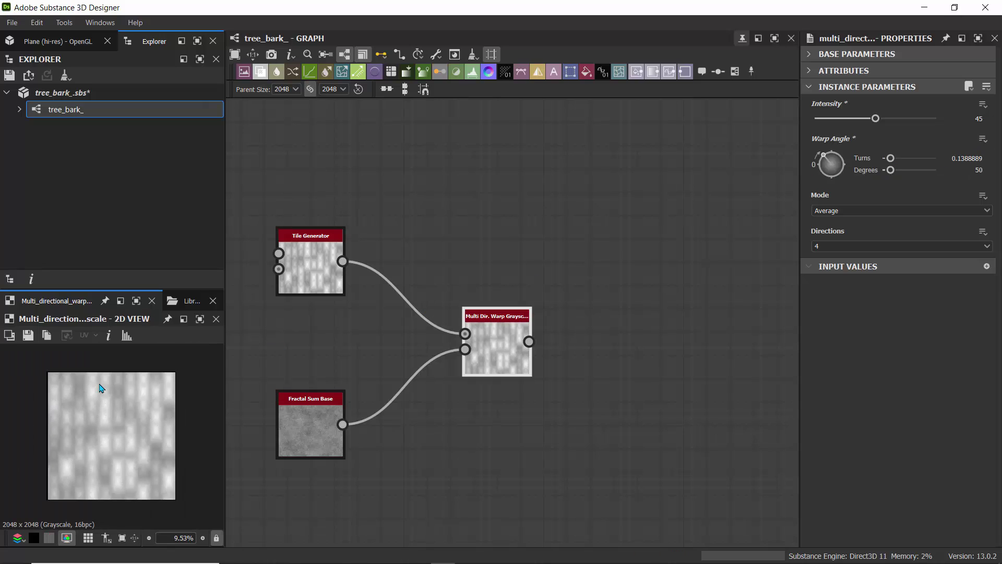
{"action": "scroll", "coordinate": [99, 385], "scroll_direction": "up", "scroll_amount": 2}
{"action": "scroll", "coordinate": [101, 387], "scroll_direction": "down", "scroll_amount": 2}
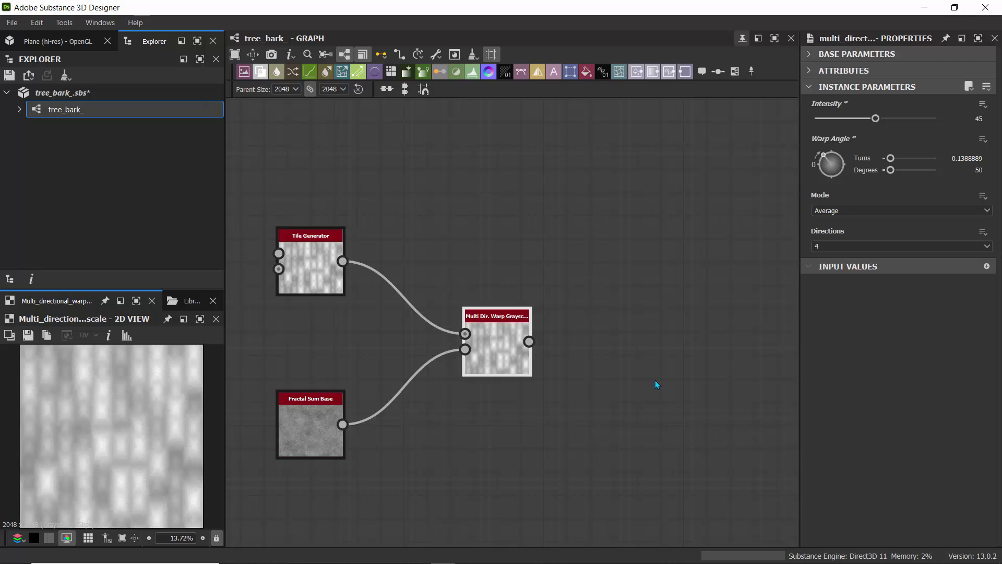
- Try the Min mode on the Multi Dir. Warp Grayscale node, and settle on the Chain mode
{"action": "left_click", "coordinate": [843, 211]}
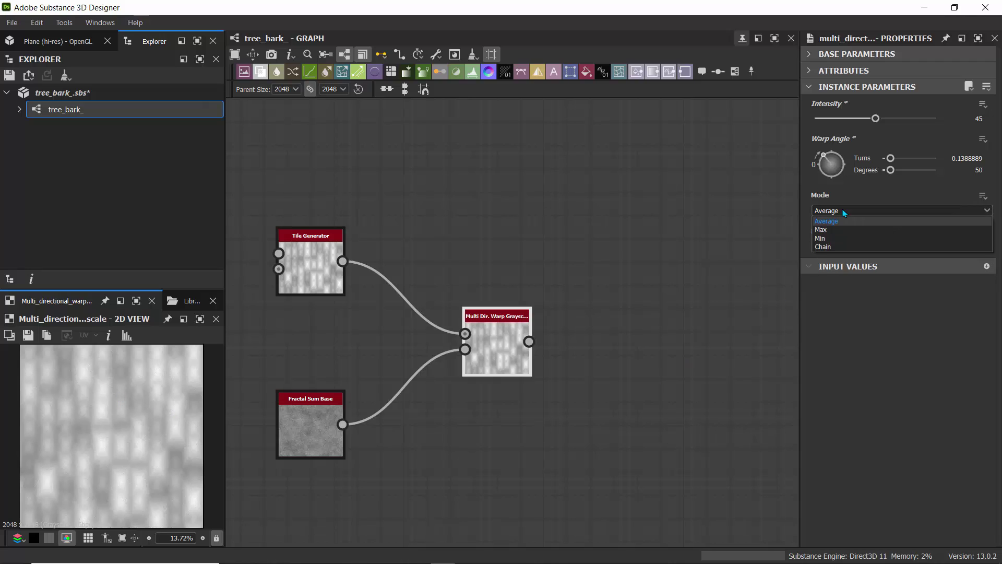
{"action": "left_click", "coordinate": [828, 239]}
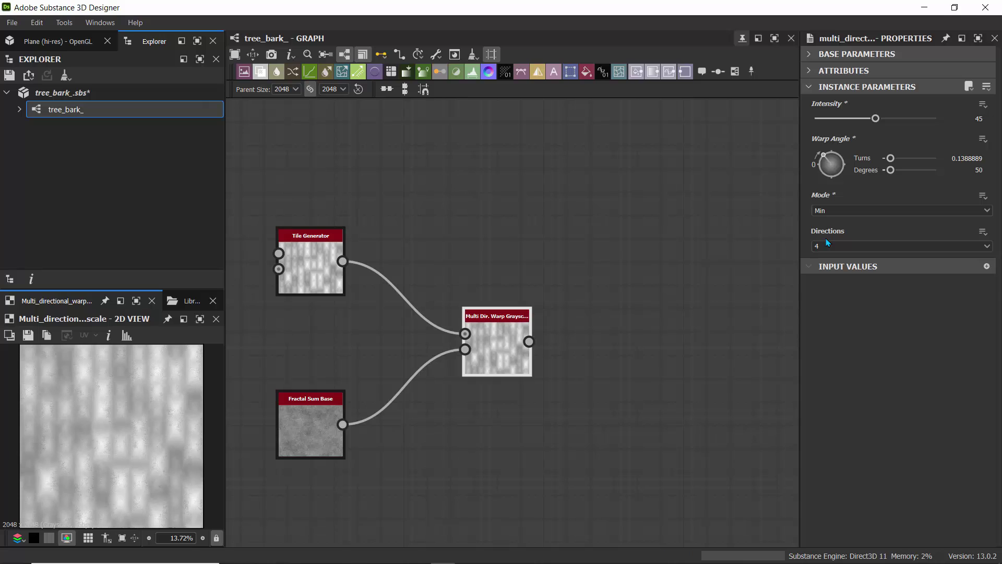
{"action": "left_click", "coordinate": [823, 211]}
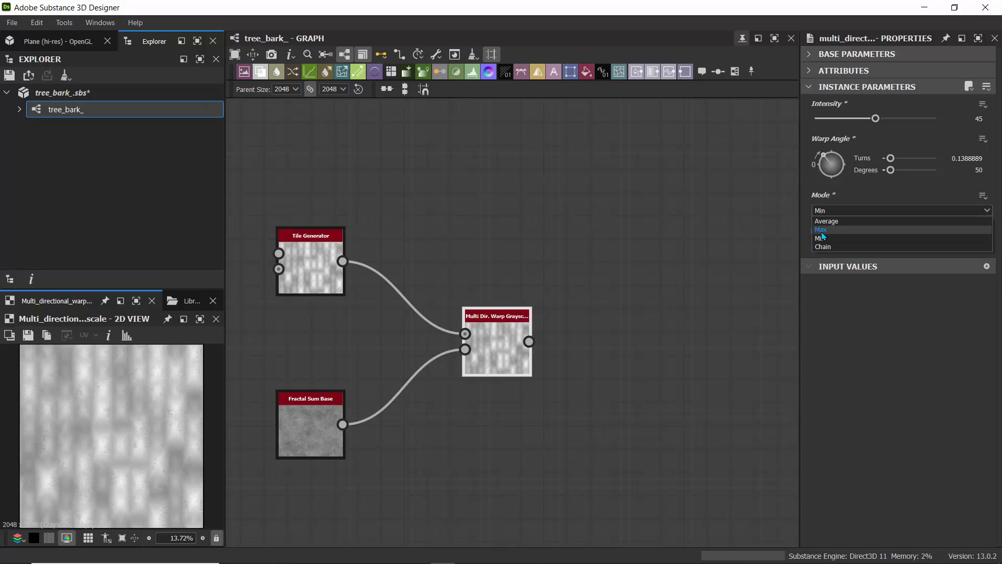
{"action": "left_click", "coordinate": [830, 249]}
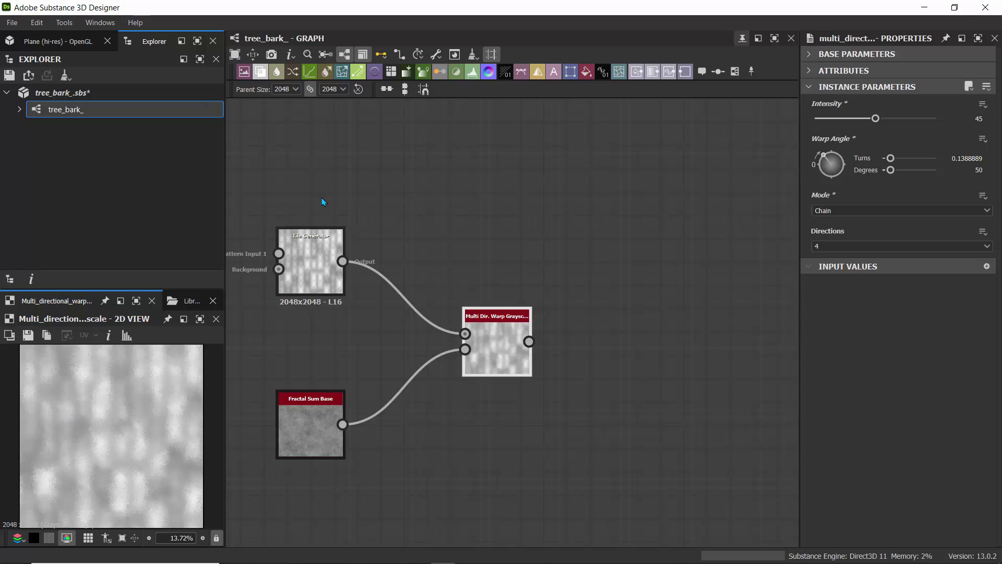
{"action": "left_click", "coordinate": [296, 90]}
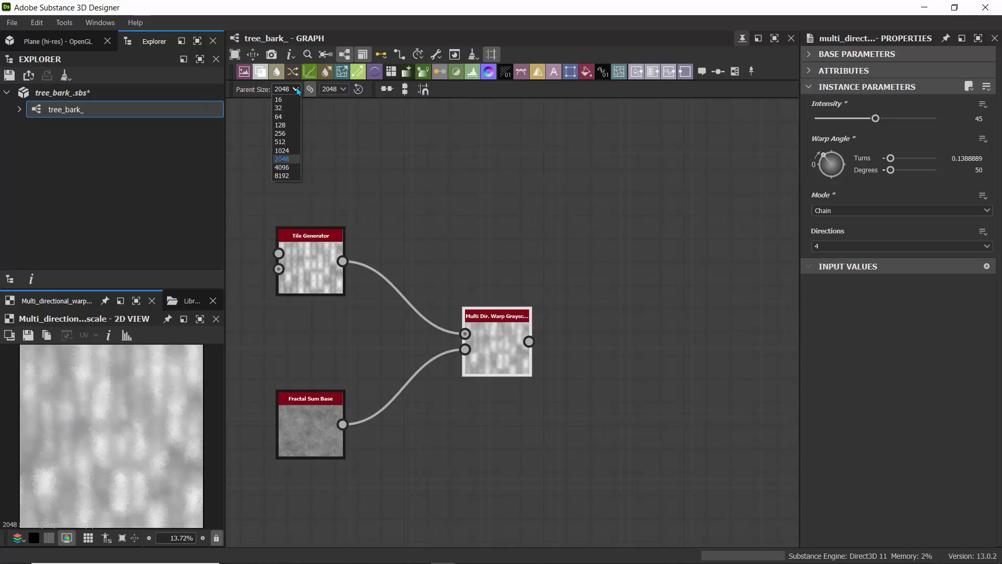
{"action": "left_click", "coordinate": [410, 174]}
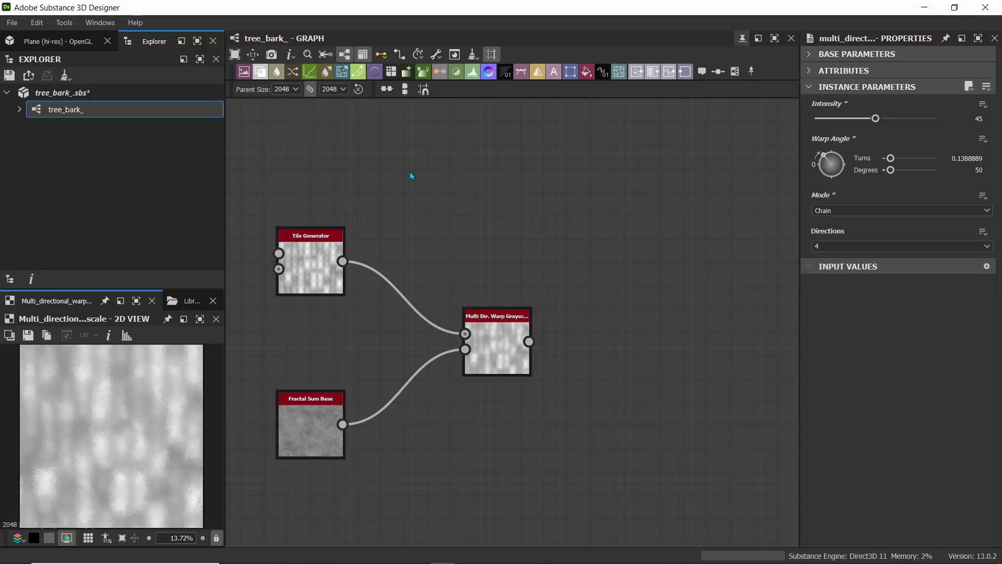
- Set the warp node's Directions to 2 and inspect the warped tiles up close in the 2D view
{"action": "left_click", "coordinate": [833, 250]}
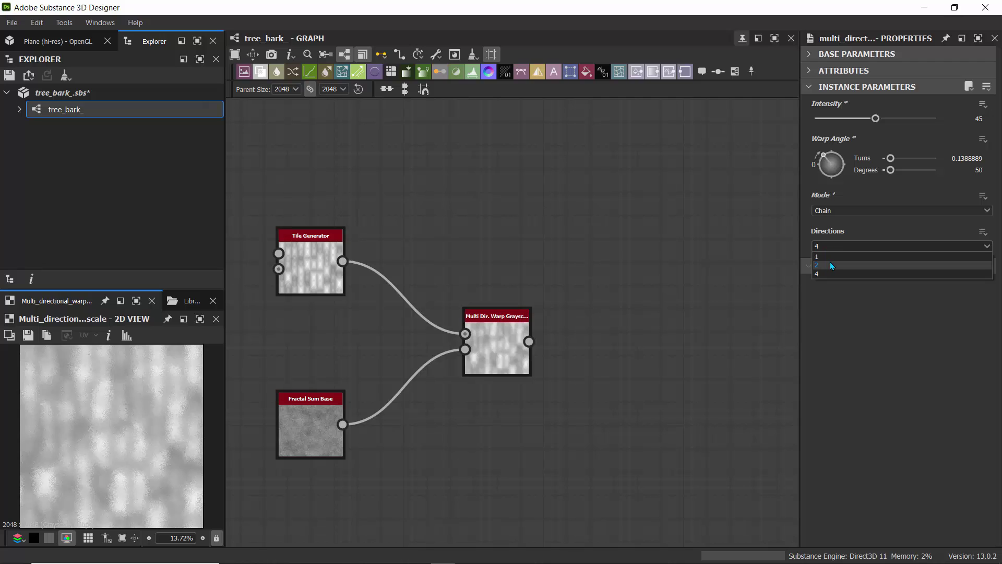
{"action": "left_click", "coordinate": [833, 264]}
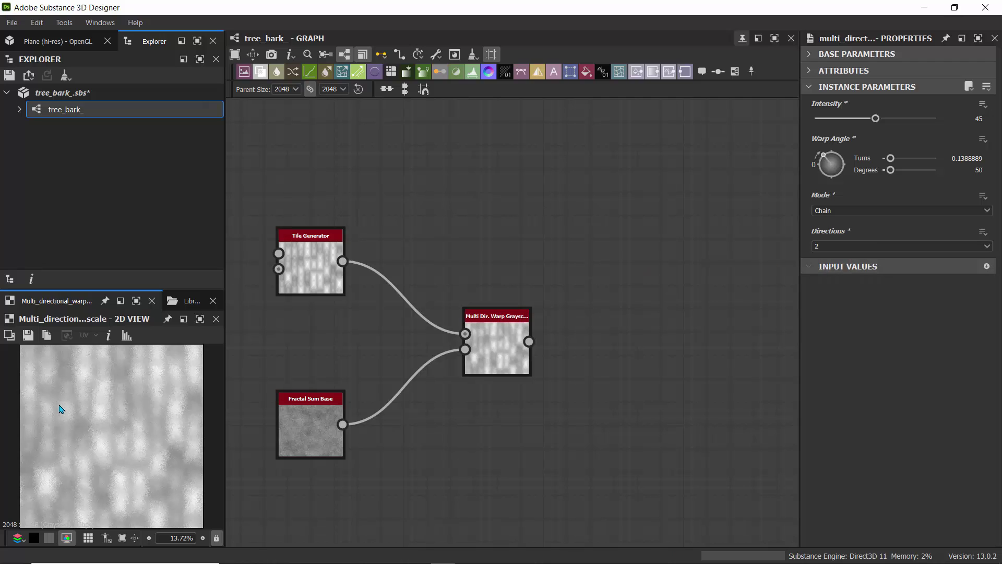
{"action": "scroll", "coordinate": [92, 428], "scroll_direction": "up", "scroll_amount": 8}
{"action": "scroll", "coordinate": [92, 429], "scroll_direction": "down", "scroll_amount": 7}
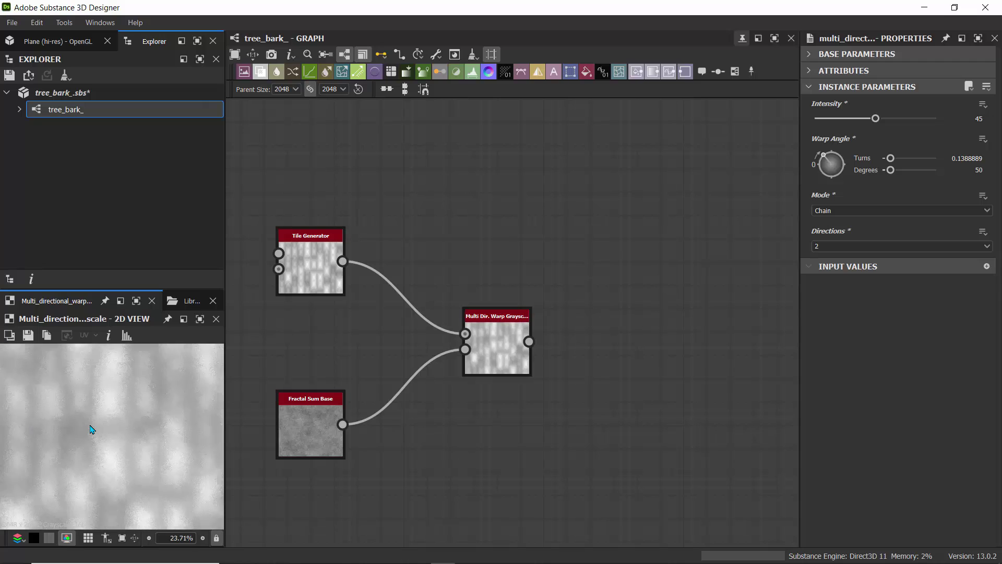
{"action": "scroll", "coordinate": [92, 429], "scroll_direction": "up", "scroll_amount": 4}
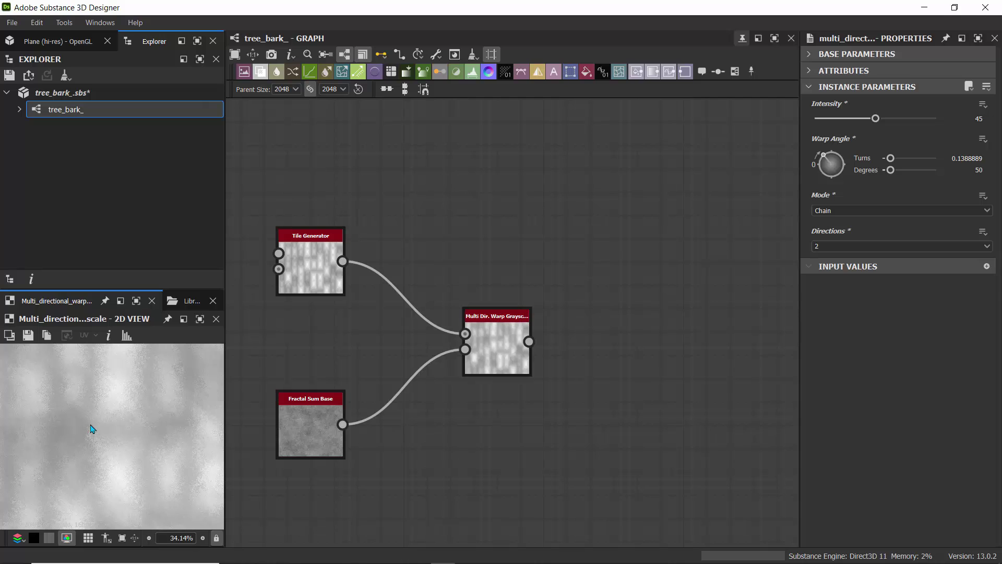
- Add a Histogram Select node fed by the Multi Dir. Warp Grayscale output and inspect its mask in the 2D view
{"action": "scroll", "coordinate": [487, 266], "scroll_direction": "down", "scroll_amount": 3}
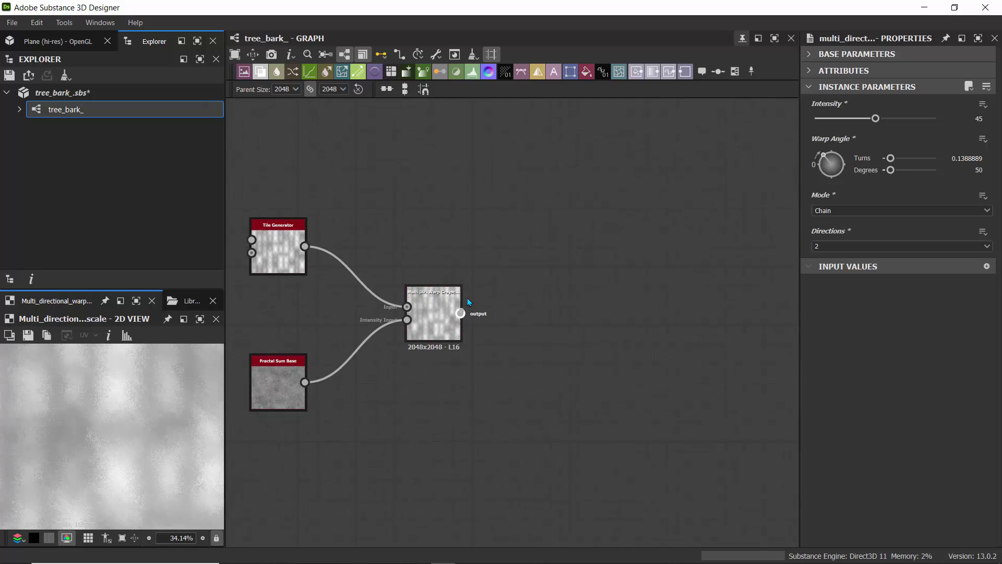
{"action": "left_click_drag", "start_coordinate": [460, 313], "coordinate": [559, 316]}
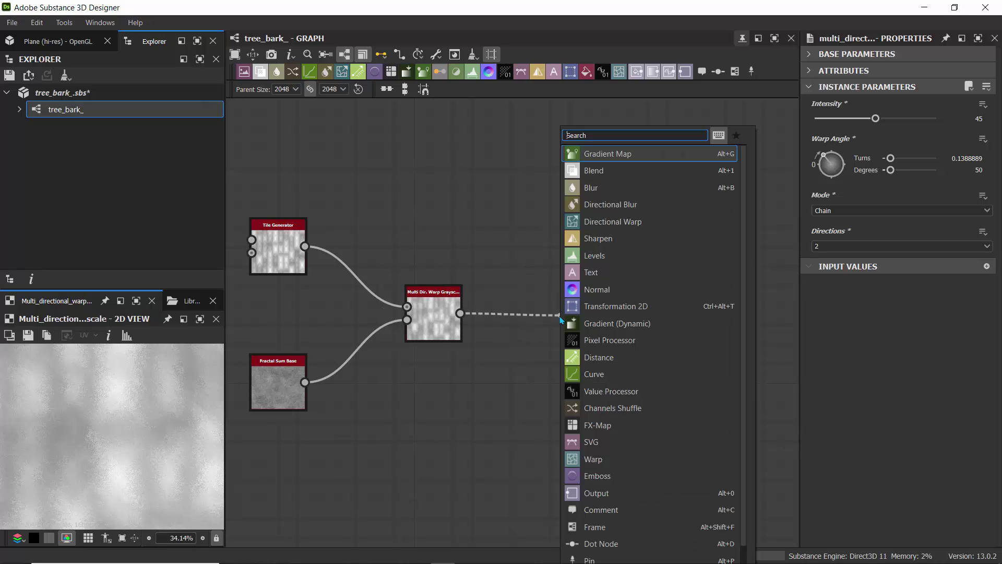
{"action": "type", "text": "histo"}
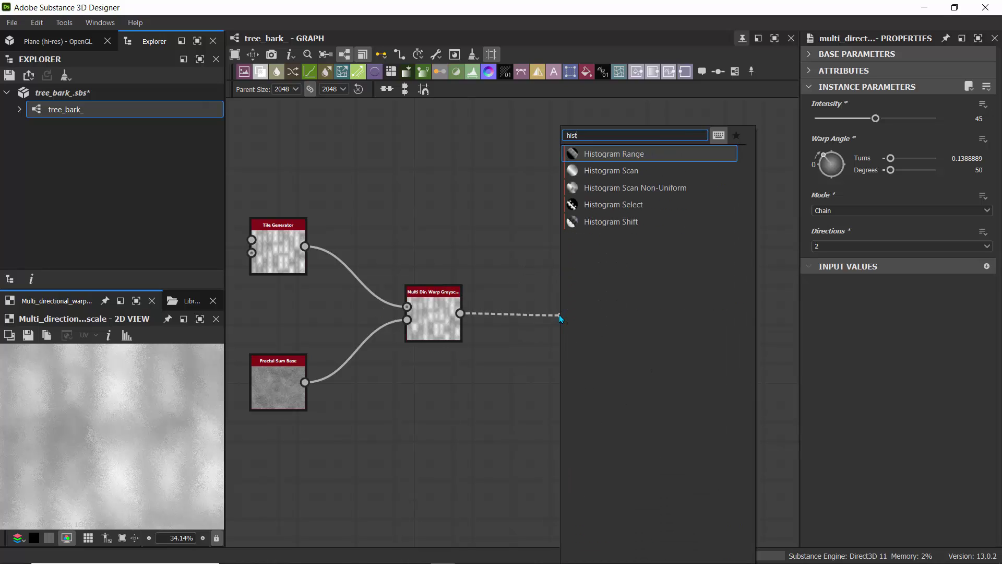
{"action": "left_click", "coordinate": [599, 208]}
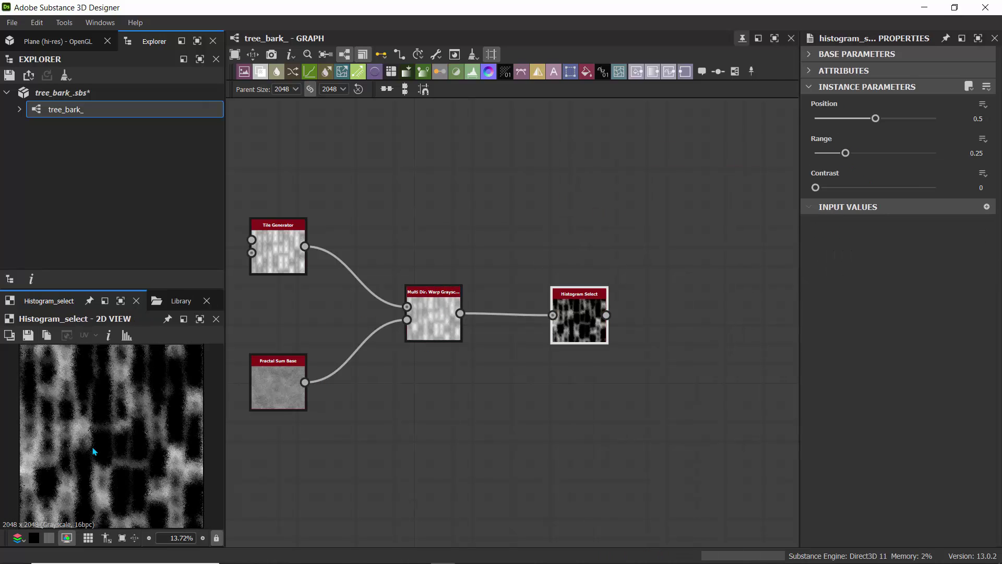
{"action": "scroll", "coordinate": [94, 451], "scroll_direction": "up", "scroll_amount": 2}
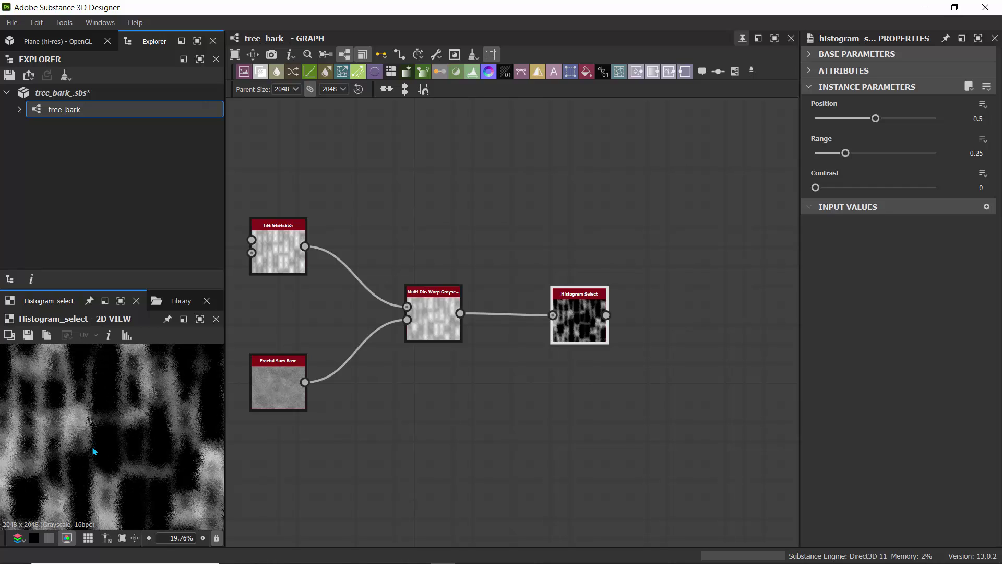
{"action": "scroll", "coordinate": [94, 451], "scroll_direction": "down", "scroll_amount": 2}
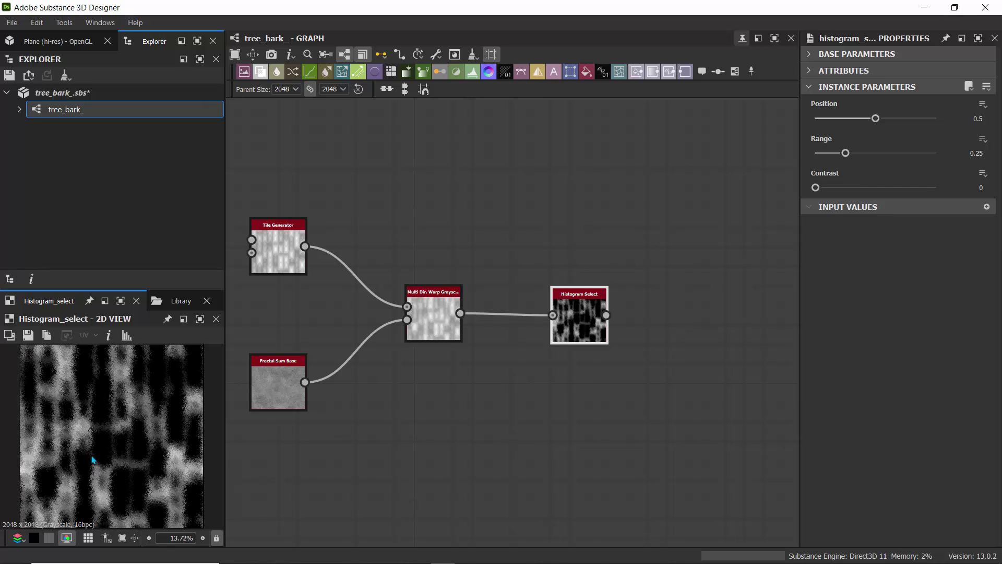
- Switch to the Tree Bark Reference.PNG image, examine the cracked bark photos up close, and return to the graph
{"action": "mouse_move", "coordinate": [529, 559]}
{"action": "left_click", "coordinate": [754, 549]}
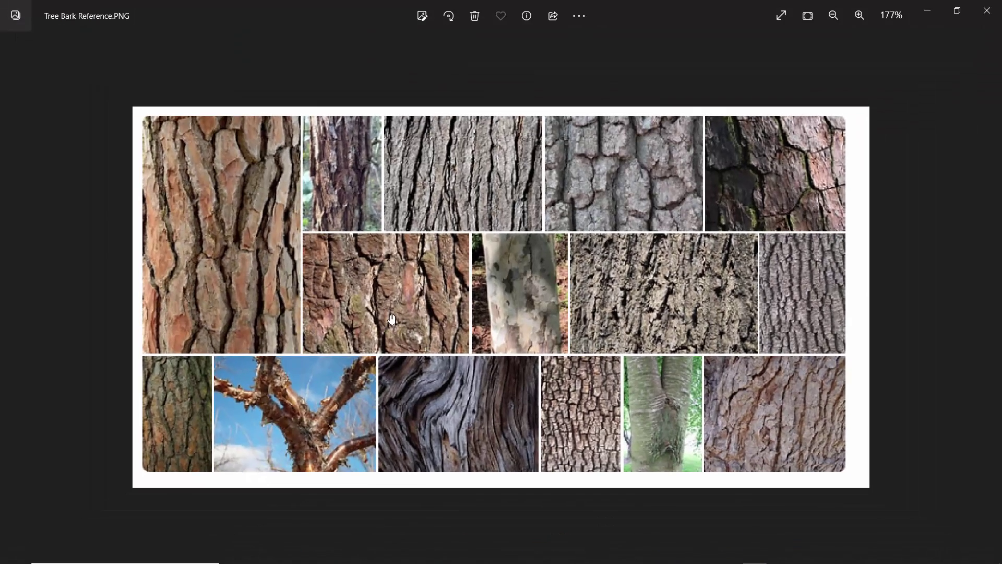
{"action": "scroll", "coordinate": [591, 447], "scroll_direction": "up", "scroll_amount": 4}
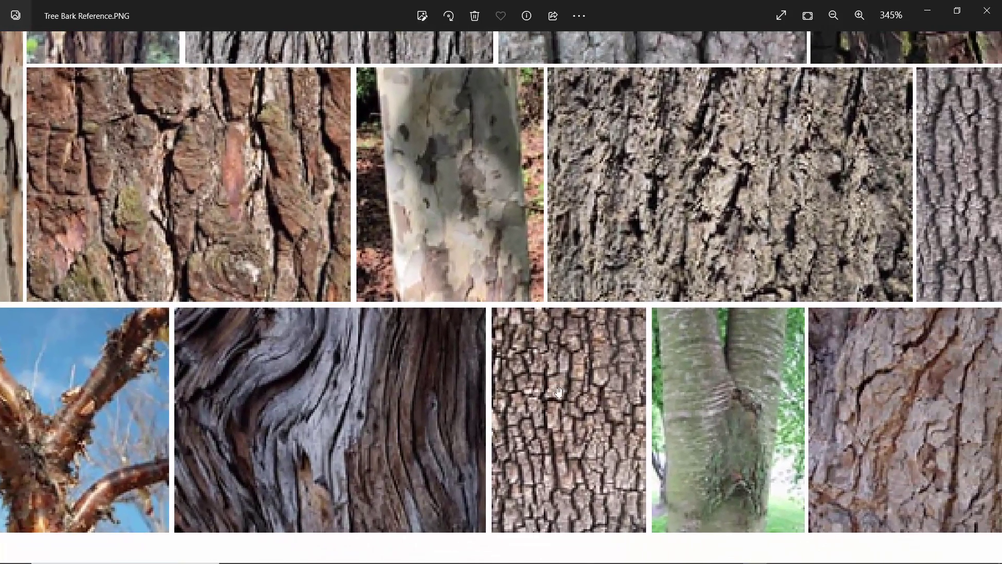
{"action": "left_click", "coordinate": [928, 11]}
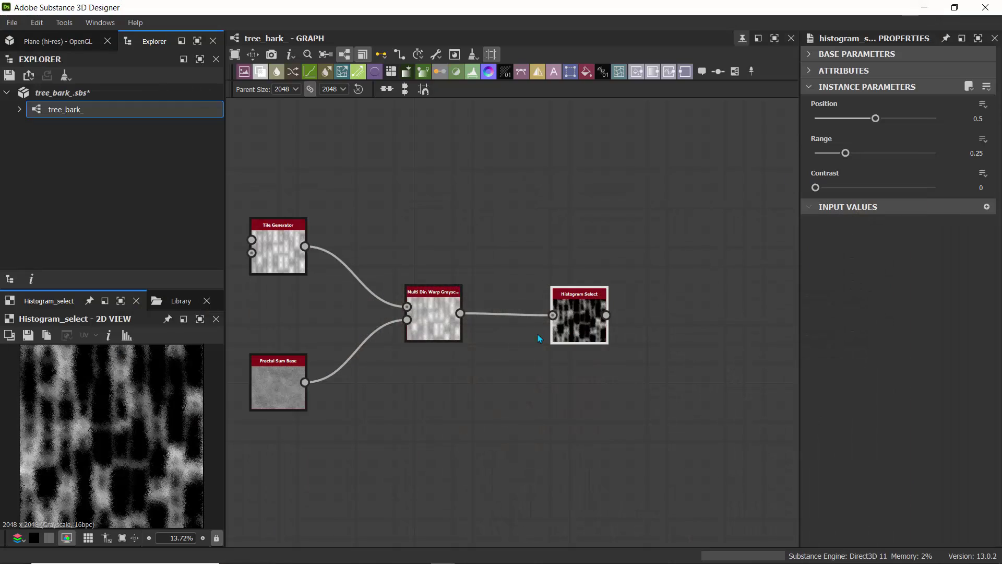
- Try the Tile Generator with X Amount and Y Amount both set to 20, and inspect the Histogram Select preview
{"action": "left_click", "coordinate": [274, 254]}
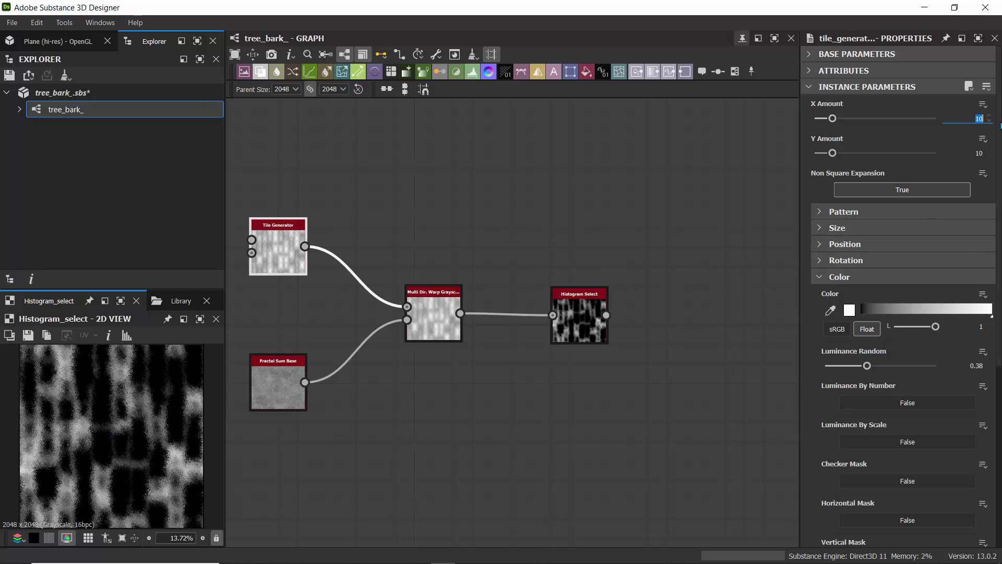
{"action": "left_click", "coordinate": [985, 153]}
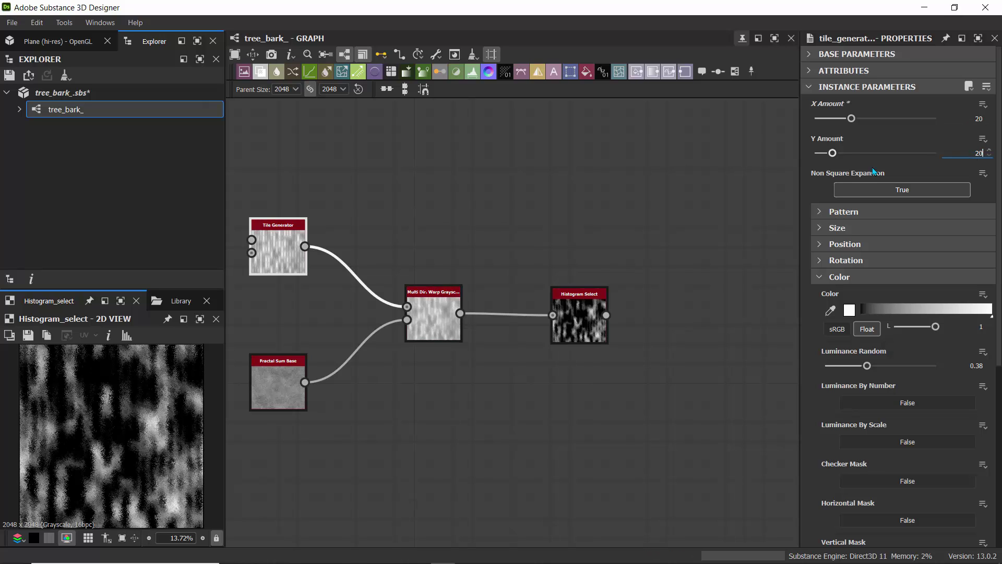
{"action": "type", "text": "20"}
{"action": "key", "text": "Return"}
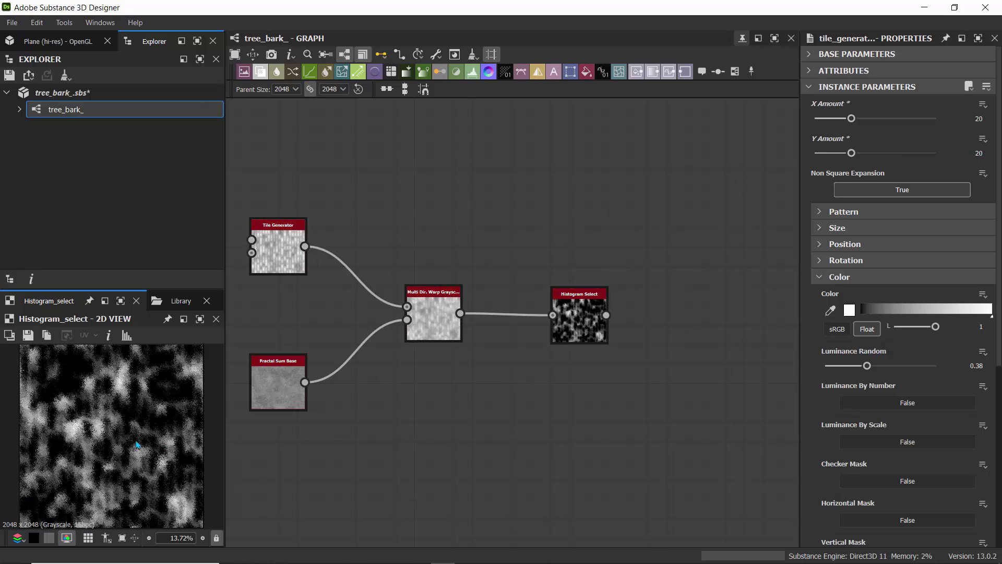
{"action": "scroll", "coordinate": [136, 443], "scroll_direction": "up", "scroll_amount": 3}
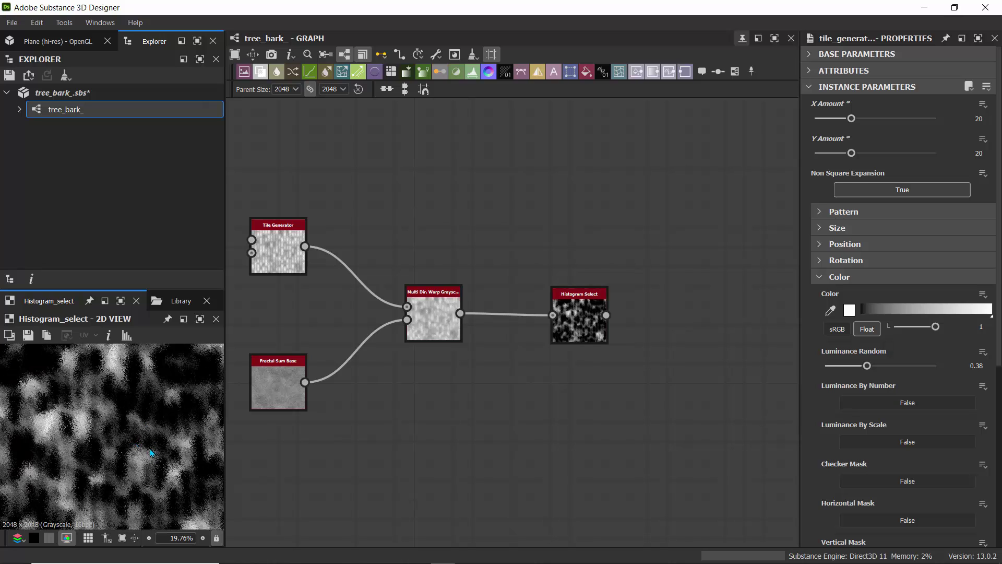
{"action": "middle_click_drag", "start_coordinate": [151, 453], "coordinate": [152, 423]}
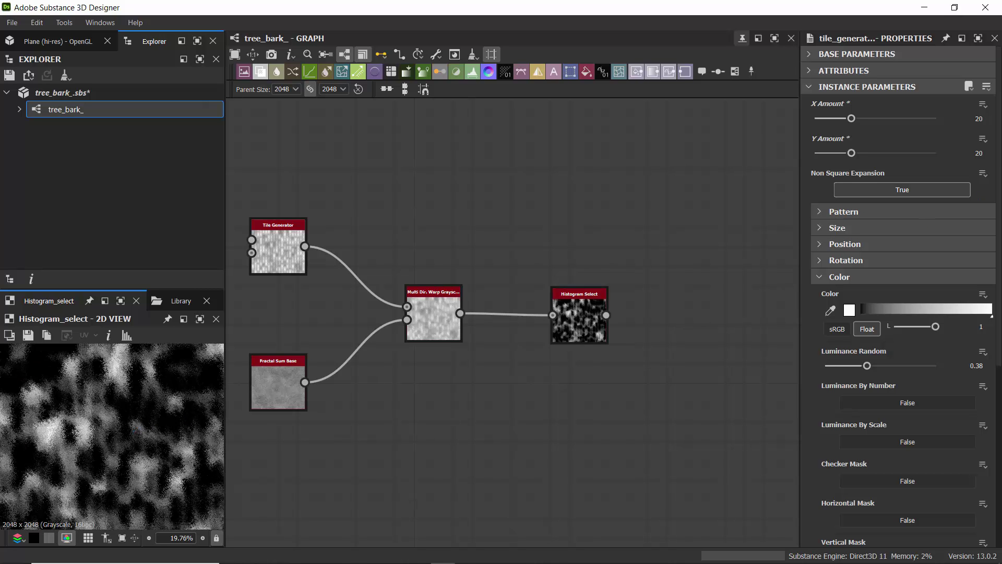
- Set the Tile Generator's X Amount and Y Amount back to 10
{"action": "double_click", "coordinate": [980, 119]}
{"action": "type", "text": "10"}
{"action": "key", "text": "Tab"}
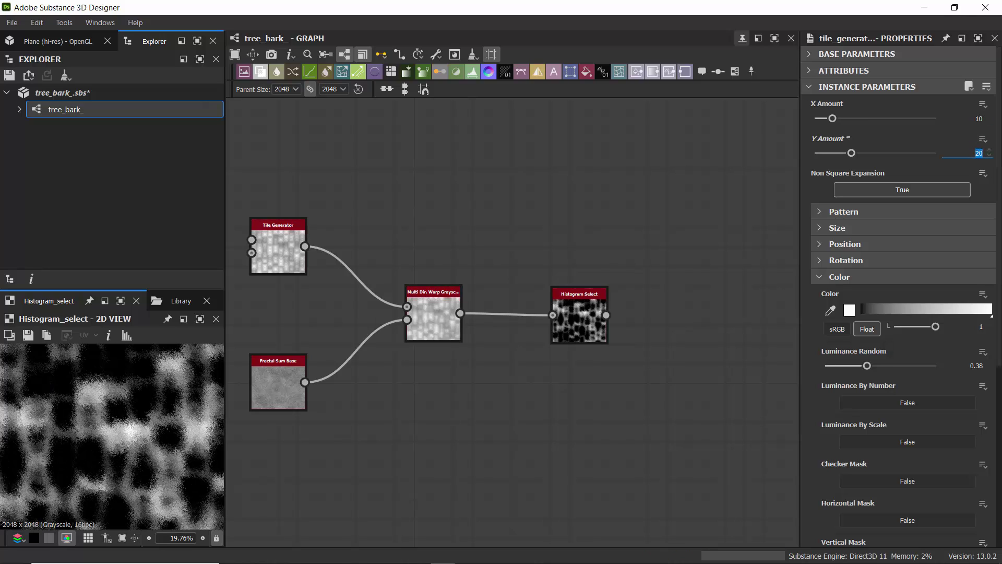
{"action": "type", "text": "10"}
{"action": "key", "text": "Return"}
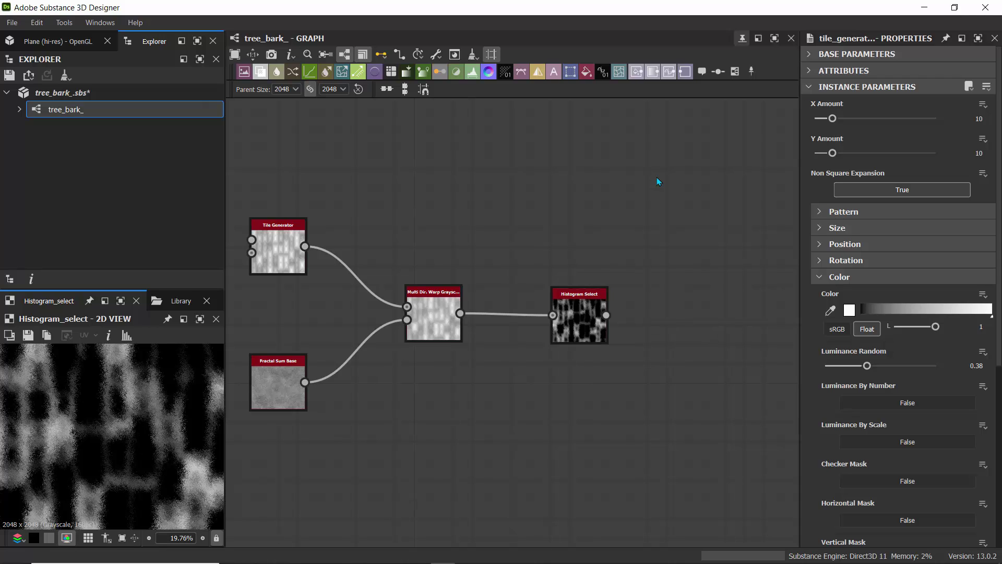
- Set the Histogram Select node's Position to 0.54, Range to 0.24 and Contrast to 0.66
{"action": "left_click", "coordinate": [589, 291]}
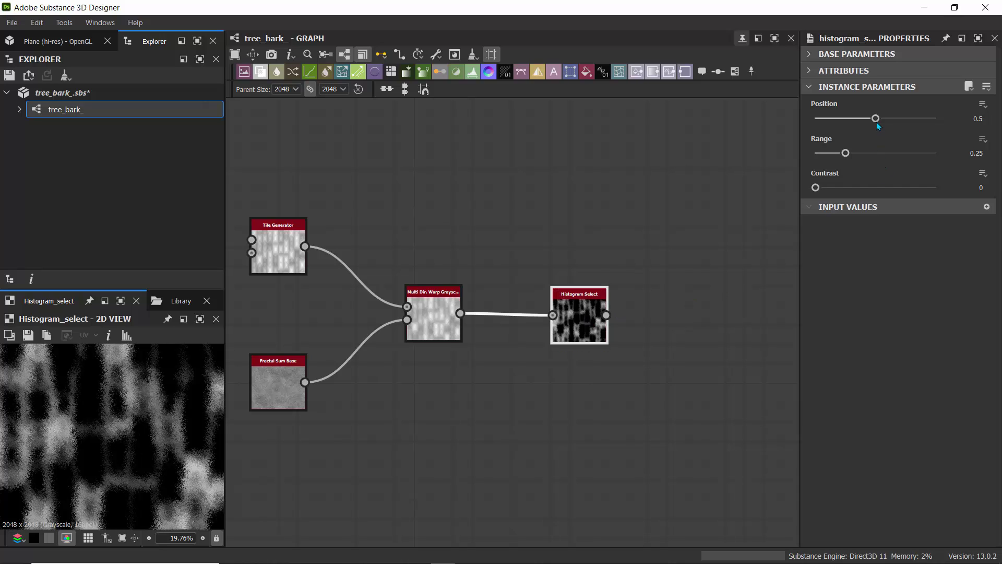
{"action": "mouse_move", "coordinate": [875, 118]}
{"action": "left_mouse_down"}
{"action": "mouse_move", "coordinate": [862, 120]}
{"action": "mouse_move", "coordinate": [909, 119]}
{"action": "mouse_move", "coordinate": [880, 124]}
{"action": "left_mouse_up"}
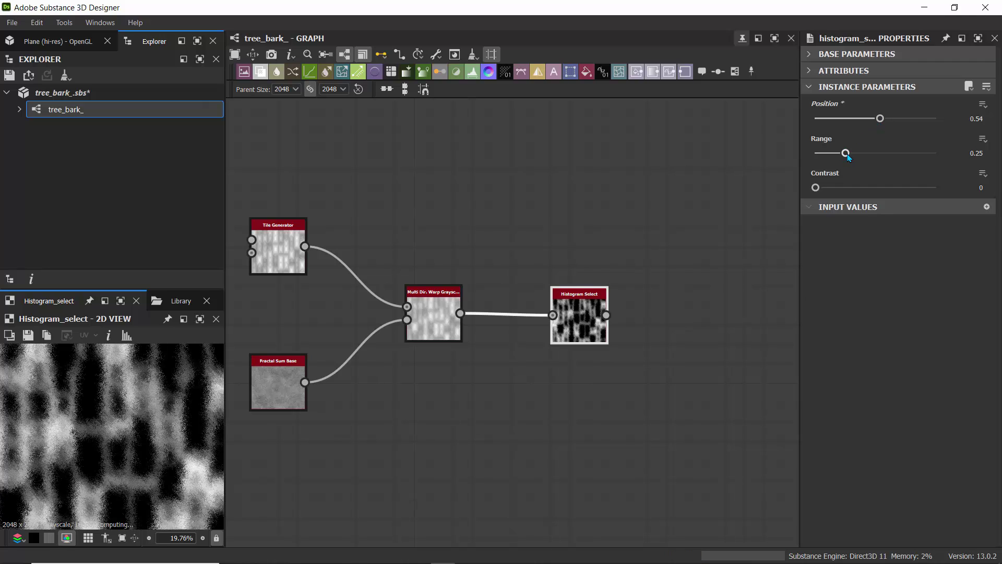
{"action": "mouse_move", "coordinate": [845, 155]}
{"action": "left_mouse_down"}
{"action": "mouse_move", "coordinate": [875, 155]}
{"action": "mouse_move", "coordinate": [846, 157]}
{"action": "left_mouse_up"}
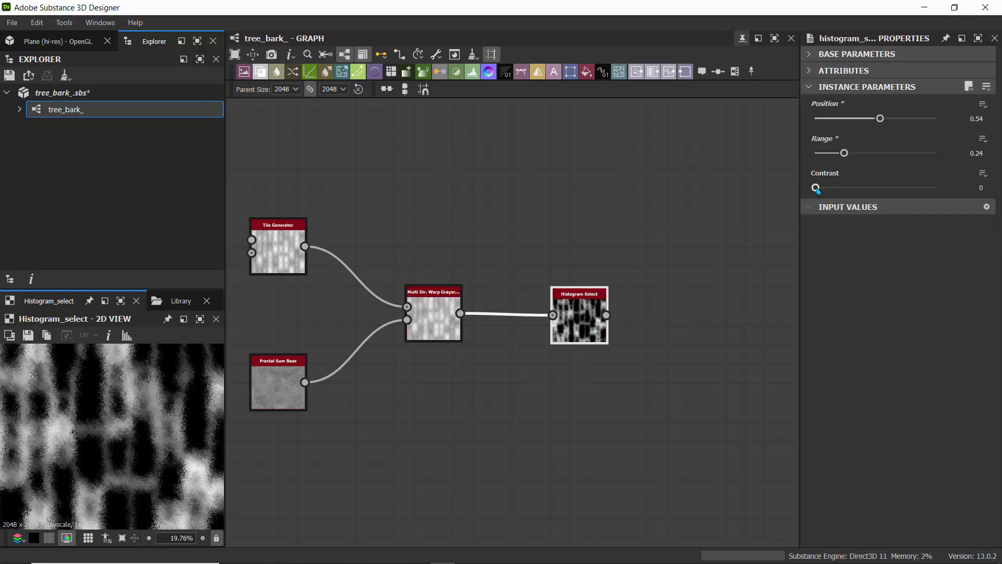
{"action": "left_click_drag", "start_coordinate": [817, 190], "coordinate": [895, 191]}
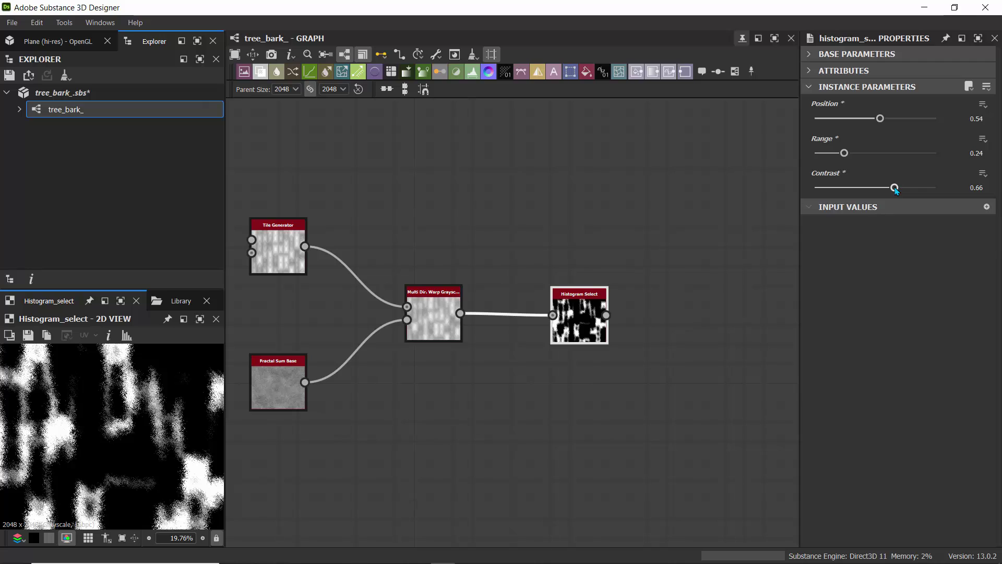
- Add an Edge Detect node fed by the Histogram Select output and check its preview
{"action": "scroll", "coordinate": [495, 229], "scroll_direction": "down", "scroll_amount": 3}
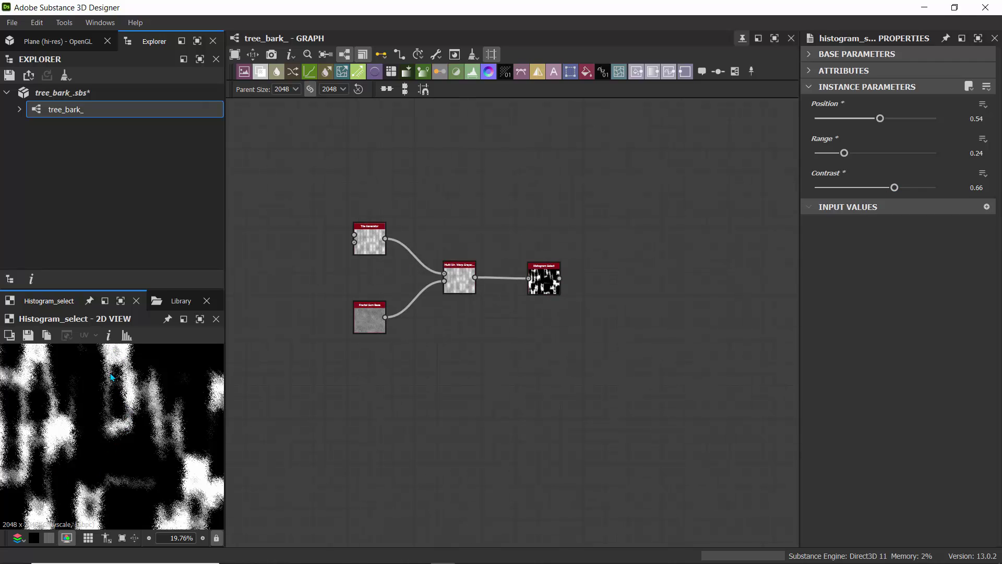
{"action": "scroll", "coordinate": [97, 445], "scroll_direction": "down", "scroll_amount": 3}
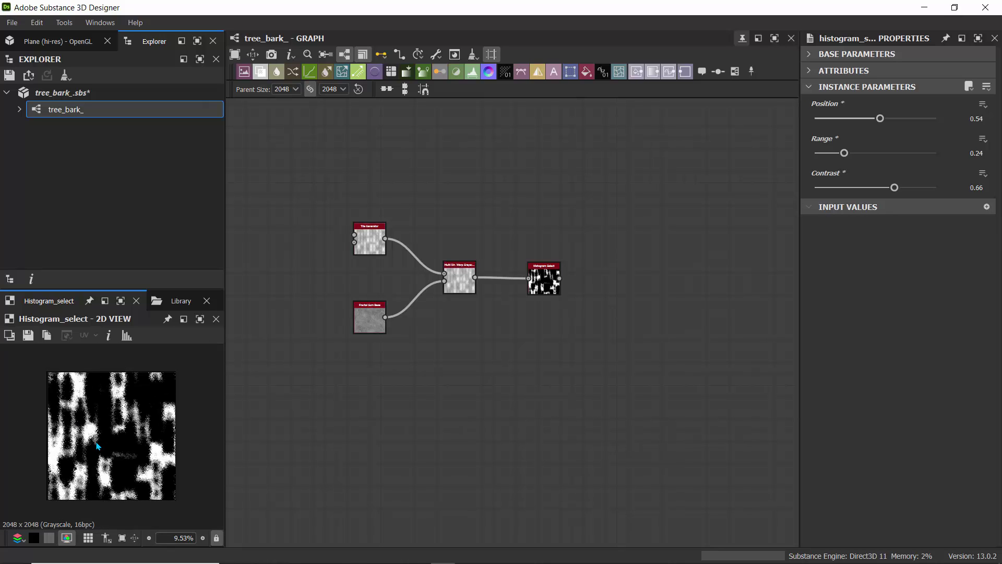
{"action": "scroll", "coordinate": [552, 218], "scroll_direction": "up", "scroll_amount": 3}
{"action": "middle_click_drag", "start_coordinate": [464, 226], "coordinate": [310, 148]}
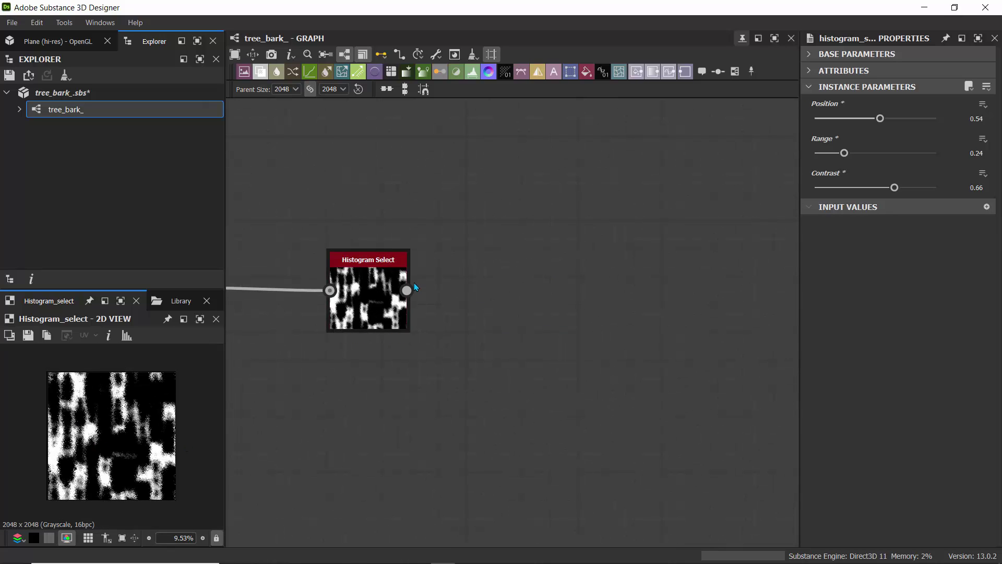
{"action": "left_click_drag", "start_coordinate": [414, 295], "coordinate": [538, 300]}
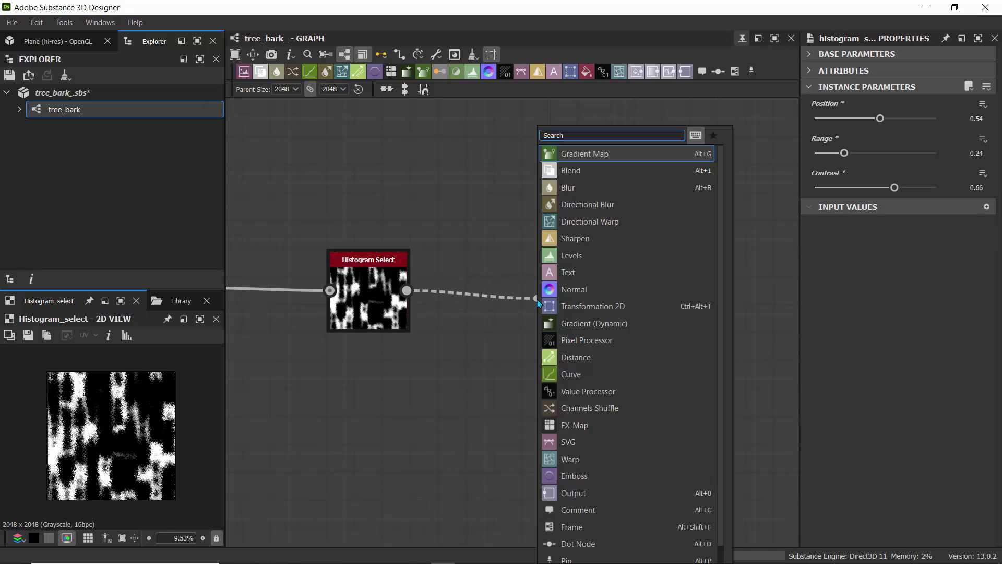
{"action": "type", "text": "edge"}
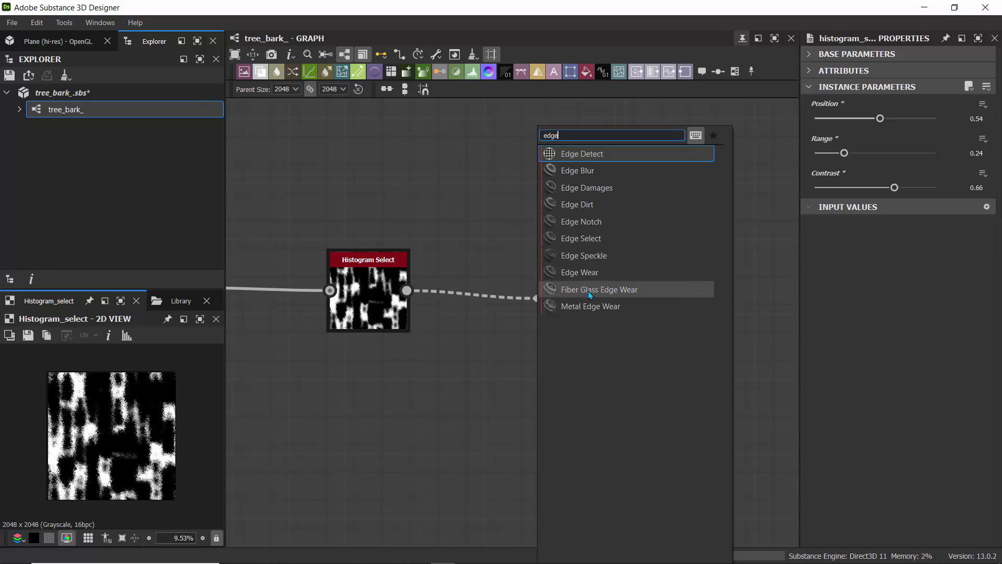
{"action": "left_click", "coordinate": [573, 155]}
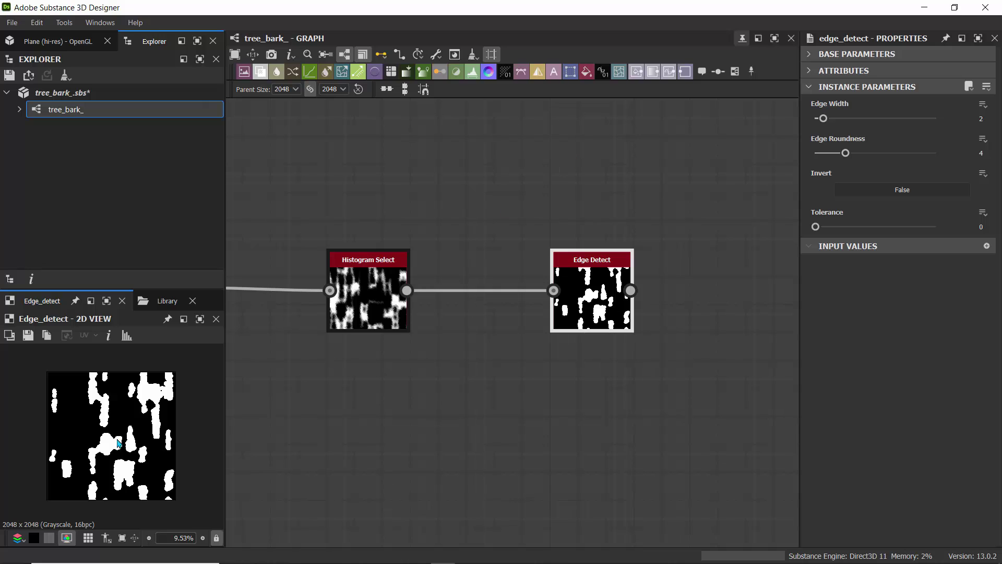
{"action": "scroll", "coordinate": [107, 443], "scroll_direction": "up", "scroll_amount": 5}
{"action": "scroll", "coordinate": [107, 443], "scroll_direction": "down", "scroll_amount": 4}
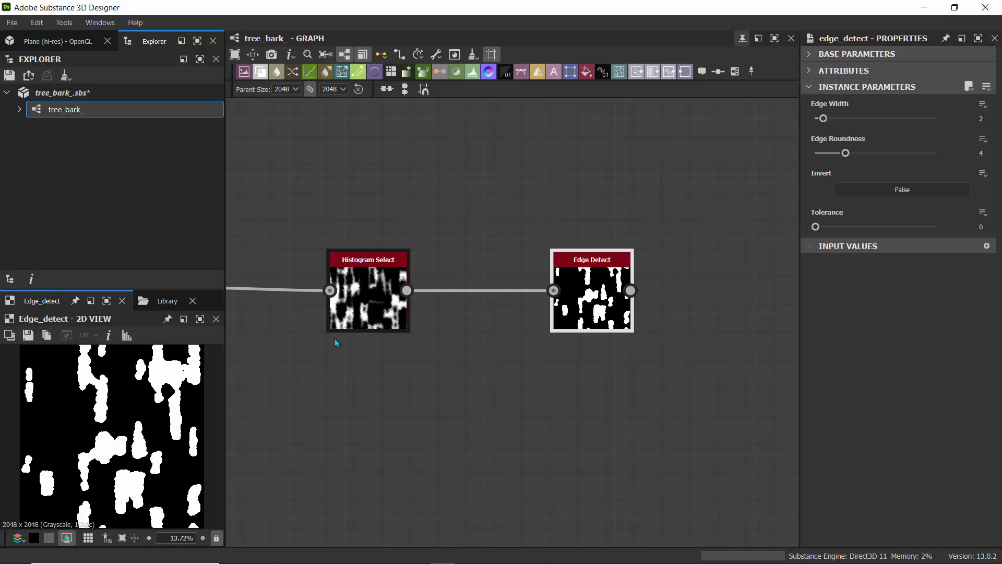
- Set the Edge Detect node's Edge Width to 0.76 and Edge Roundness to 0, and inspect the resulting pattern
{"action": "middle_click_drag", "start_coordinate": [286, 335], "coordinate": [523, 352]}
{"action": "middle_click_drag", "start_coordinate": [621, 420], "coordinate": [329, 374]}
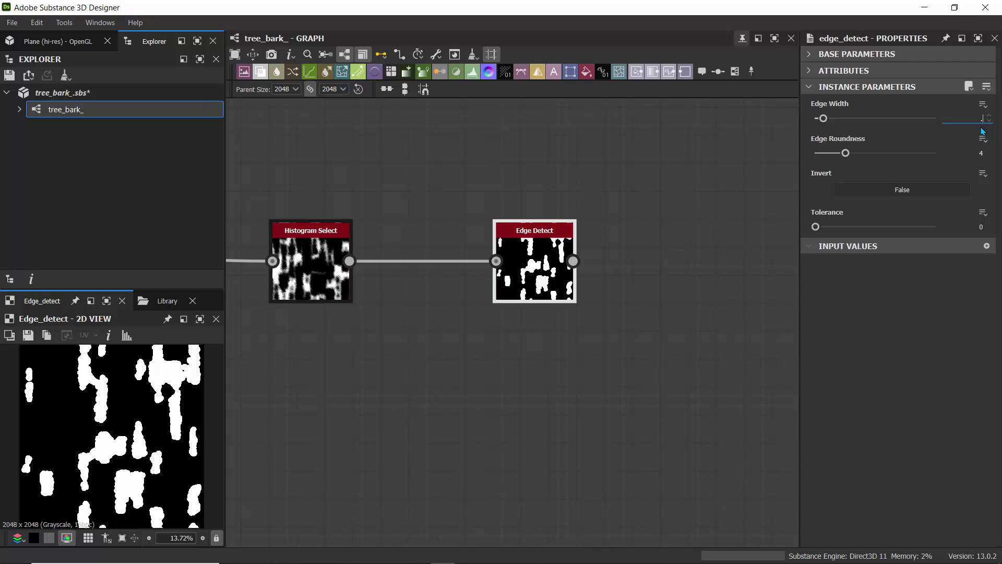
{"action": "key", "text": "Return"}
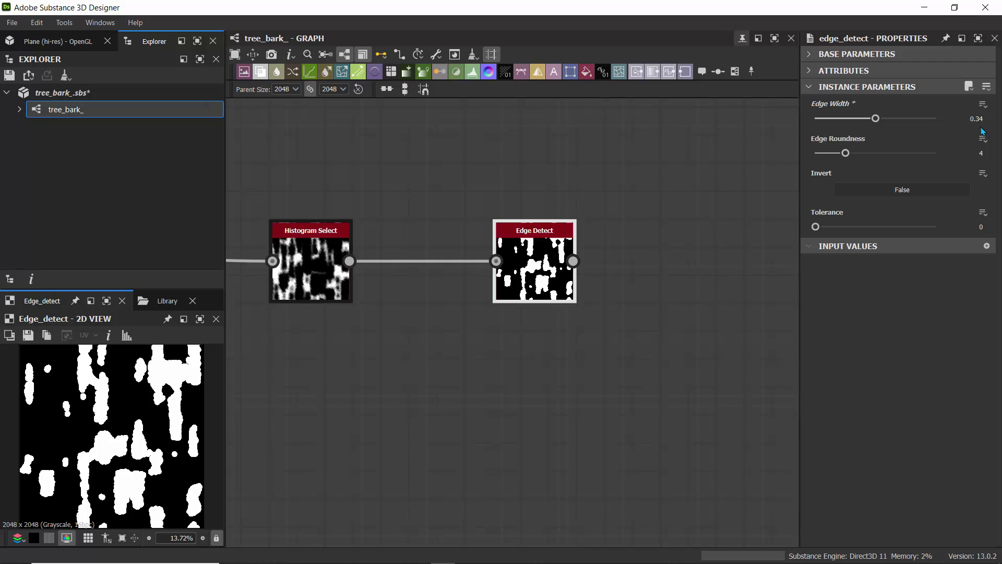
{"action": "mouse_move", "coordinate": [877, 121]}
{"action": "left_mouse_down"}
{"action": "mouse_move", "coordinate": [890, 120]}
{"action": "mouse_move", "coordinate": [870, 124]}
{"action": "mouse_move", "coordinate": [878, 124]}
{"action": "left_mouse_up"}
{"action": "left_click_drag", "start_coordinate": [845, 153], "coordinate": [803, 166]}
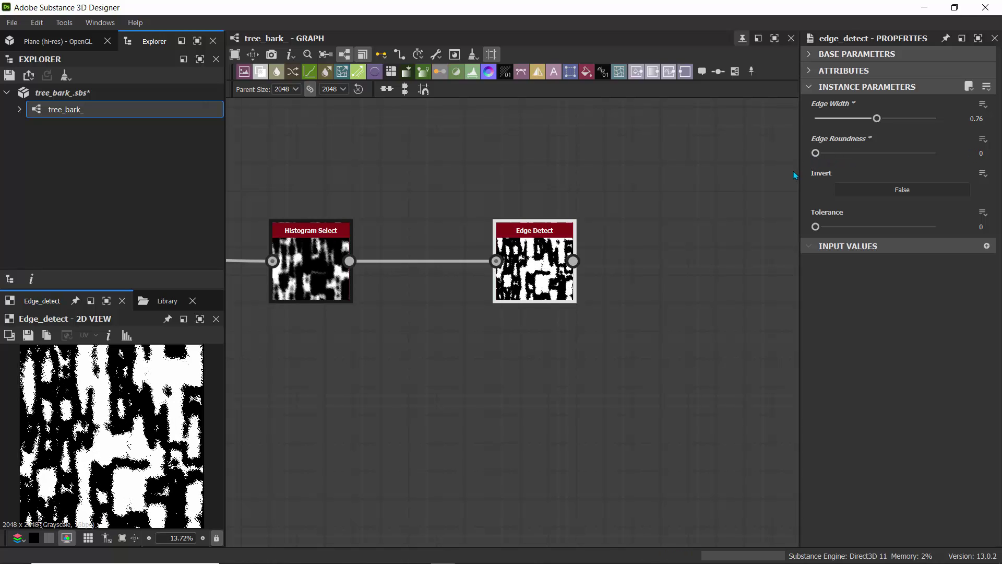
{"action": "scroll", "coordinate": [159, 409], "scroll_direction": "up", "scroll_amount": 5}
{"action": "scroll", "coordinate": [159, 409], "scroll_direction": "down", "scroll_amount": 3}
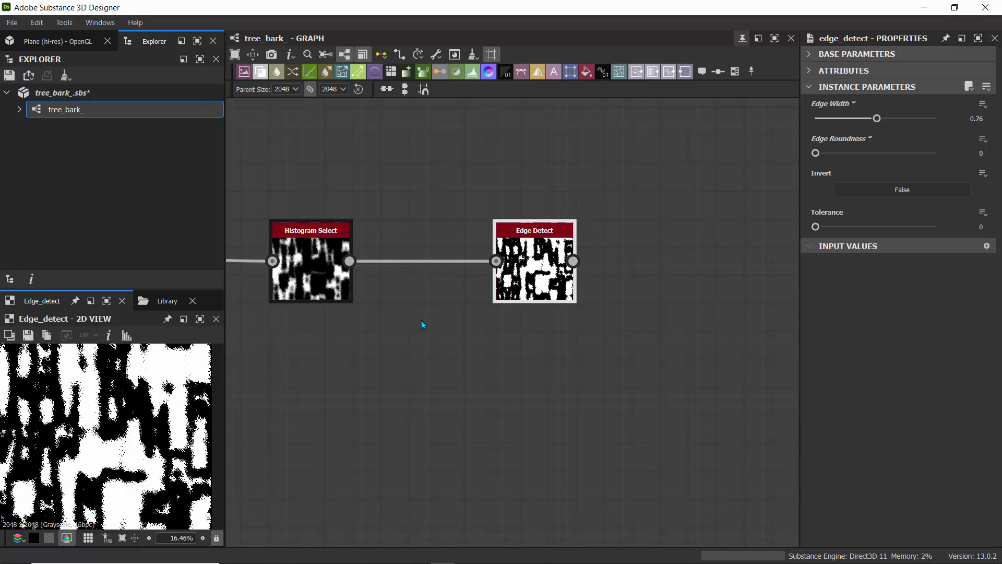
- Add a Slope Blur Grayscale node beside the Edge Detect node
{"action": "scroll", "coordinate": [422, 324], "scroll_direction": "down", "scroll_amount": 2}
{"action": "middle_click_drag", "start_coordinate": [438, 340], "coordinate": [380, 353]}
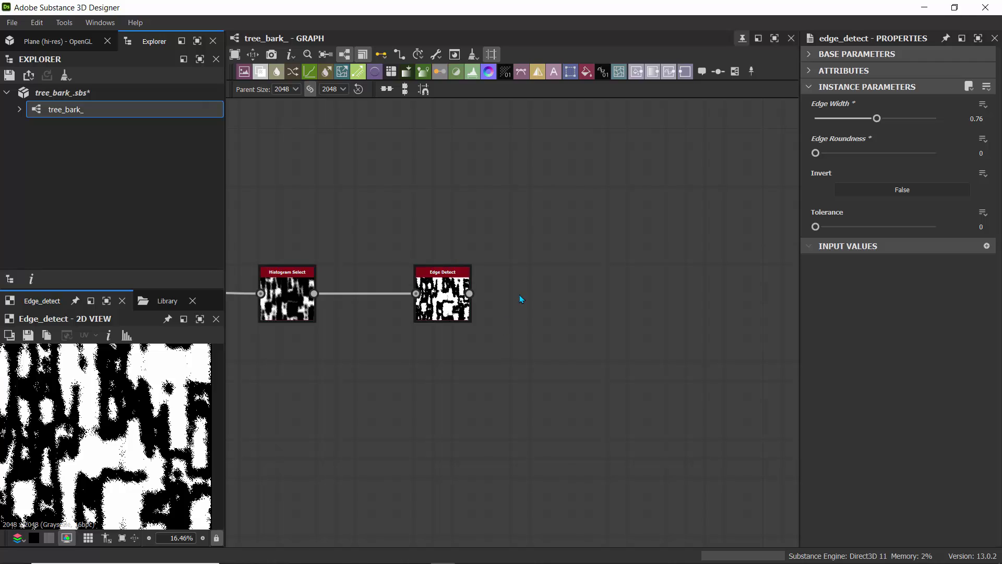
{"action": "key", "text": "space"}
{"action": "type", "text": "slope"}
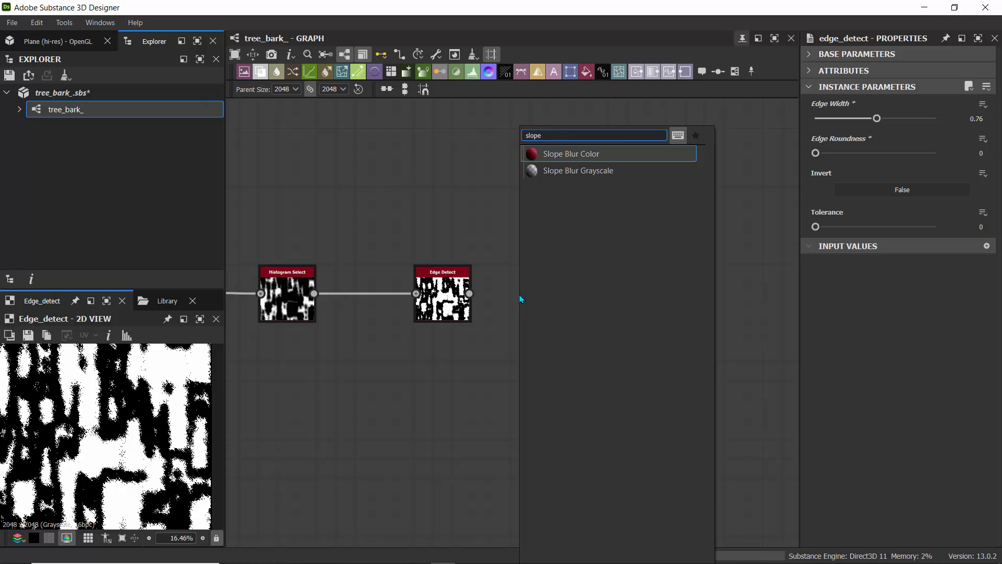
{"action": "left_click", "coordinate": [578, 174]}
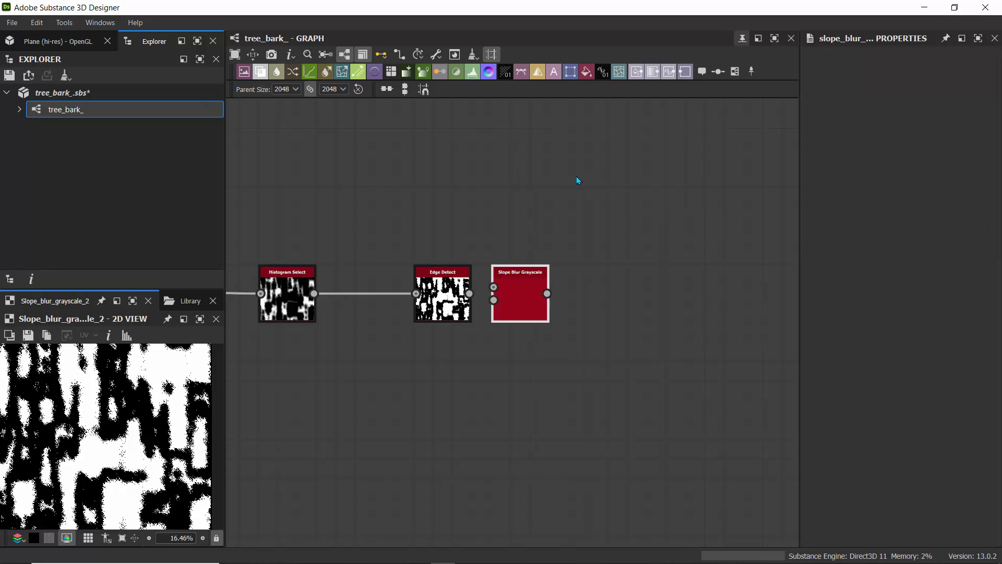
- Preview the Multi Directional Warp node, and connect the Edge Detect output to the Slope Blur Grayscale node's Grayscale input
{"action": "scroll", "coordinate": [349, 360], "scroll_direction": "down", "scroll_amount": 2}
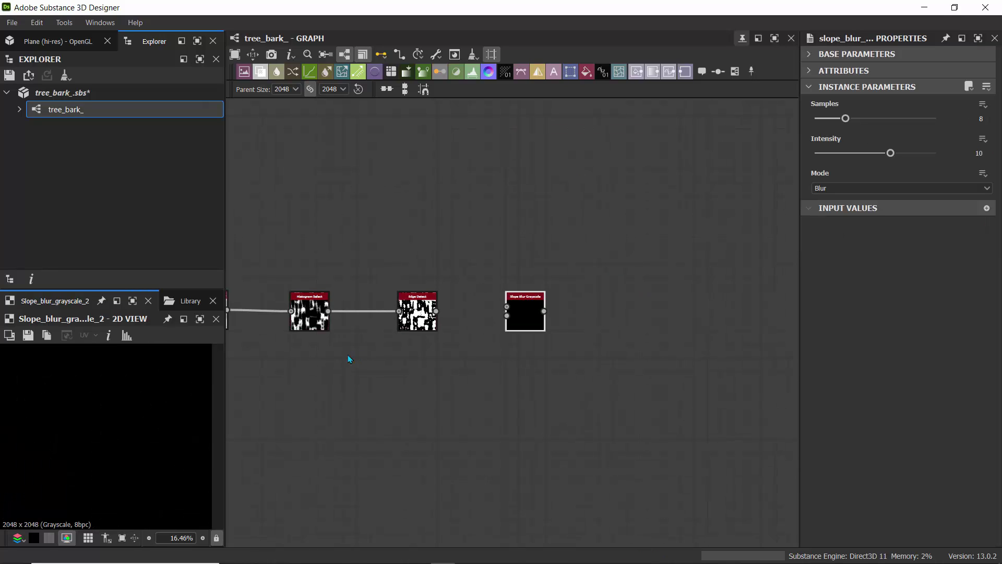
{"action": "middle_click_drag", "start_coordinate": [349, 361], "coordinate": [534, 358]}
{"action": "scroll", "coordinate": [414, 331], "scroll_direction": "up", "scroll_amount": 5}
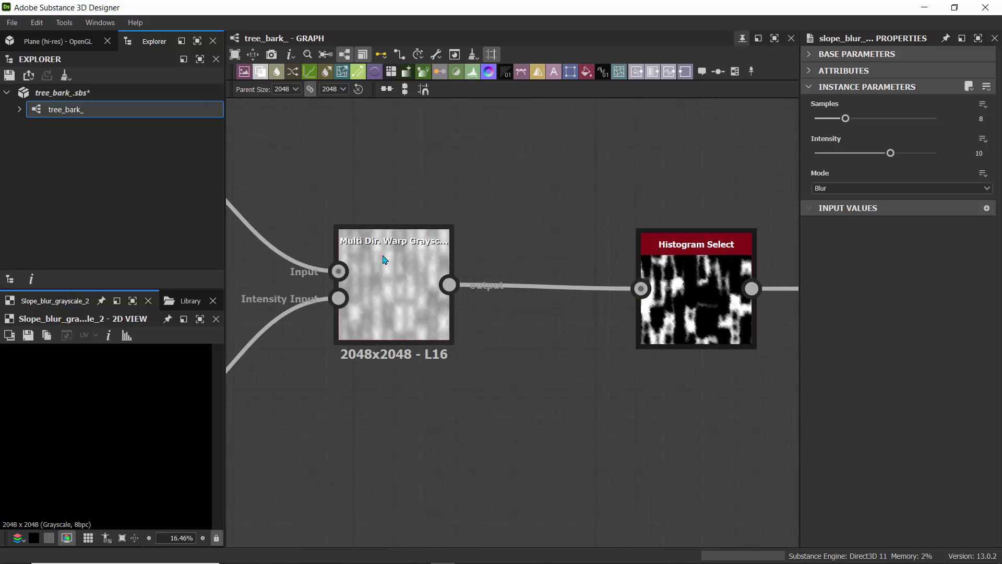
{"action": "double_click", "coordinate": [385, 277]}
{"action": "scroll", "coordinate": [544, 378], "scroll_direction": "down", "scroll_amount": 4}
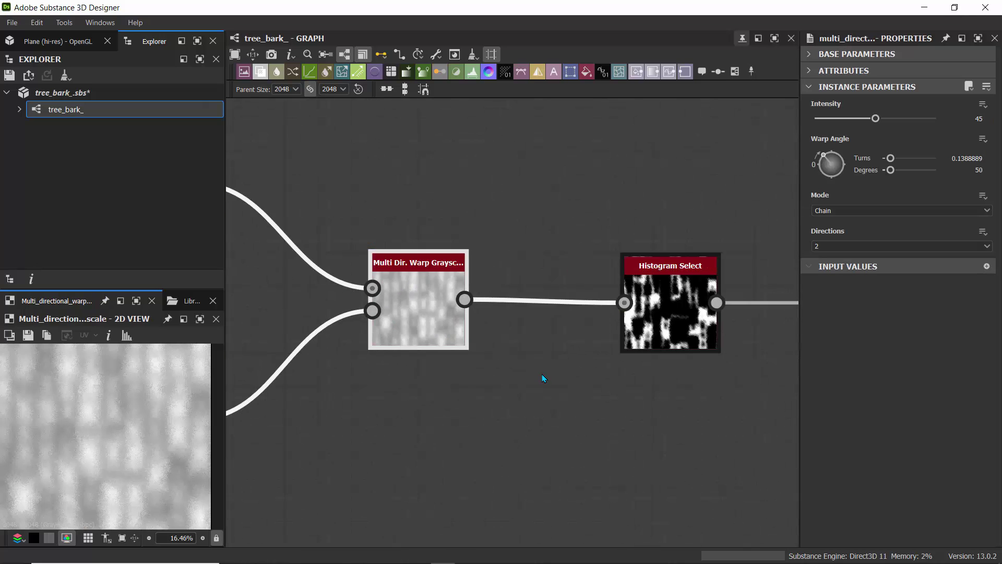
{"action": "middle_click_drag", "start_coordinate": [665, 401], "coordinate": [474, 362]}
{"action": "scroll", "coordinate": [628, 321], "scroll_direction": "up", "scroll_amount": 3}
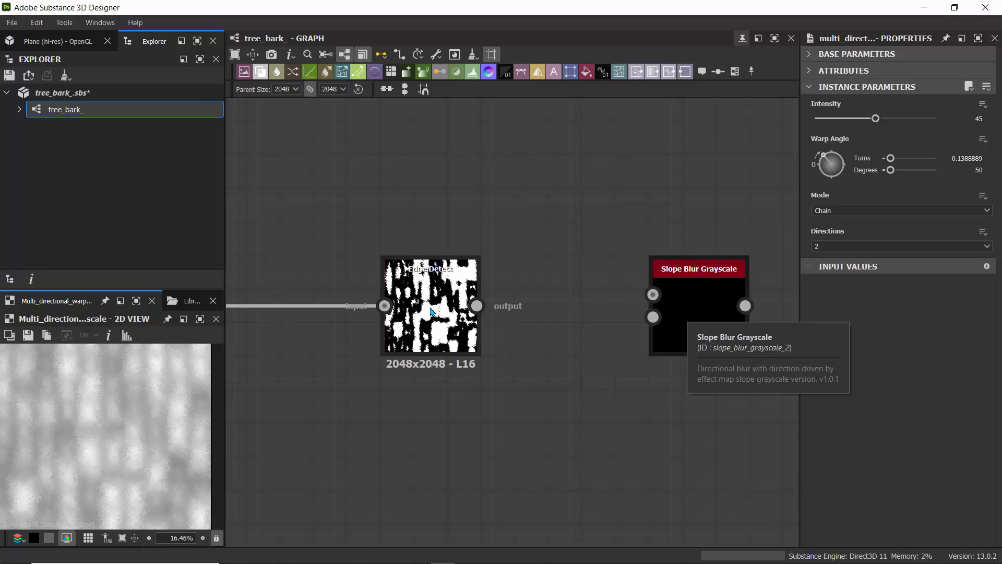
{"action": "left_click_drag", "start_coordinate": [476, 305], "coordinate": [653, 294]}
{"action": "double_click", "coordinate": [693, 301]}
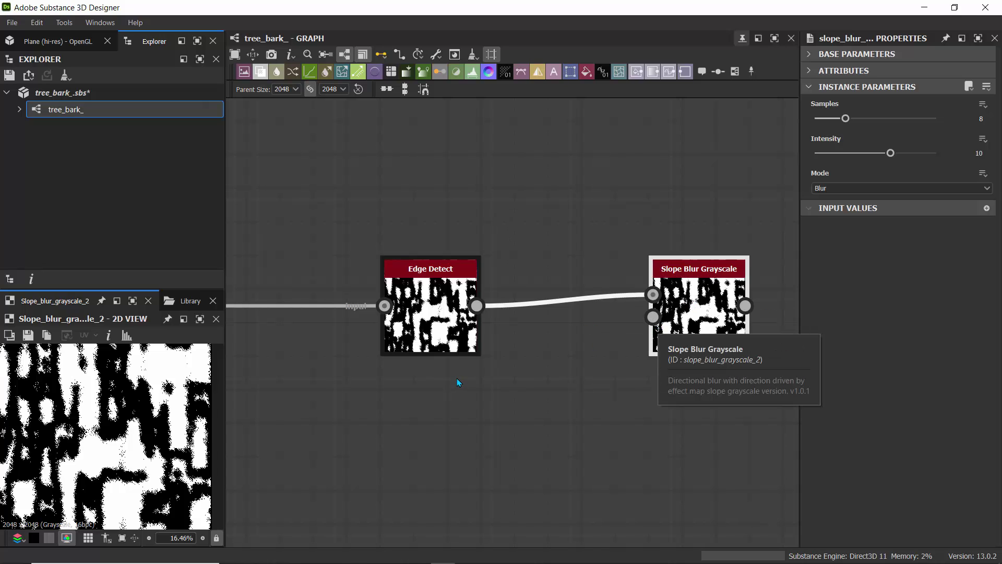
- Move the Slope Blur Grayscale node lower in the graph and connect the Fractal Sum Base output to its Slope input
{"action": "scroll", "coordinate": [459, 384], "scroll_direction": "down", "scroll_amount": 3}
{"action": "middle_click_drag", "start_coordinate": [297, 405], "coordinate": [410, 297]}
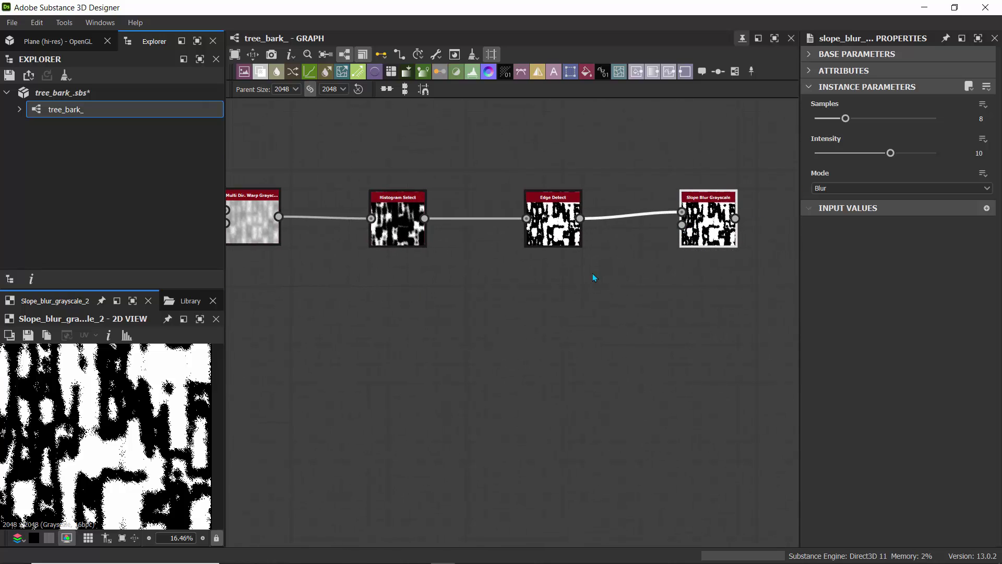
{"action": "key", "text": "space"}
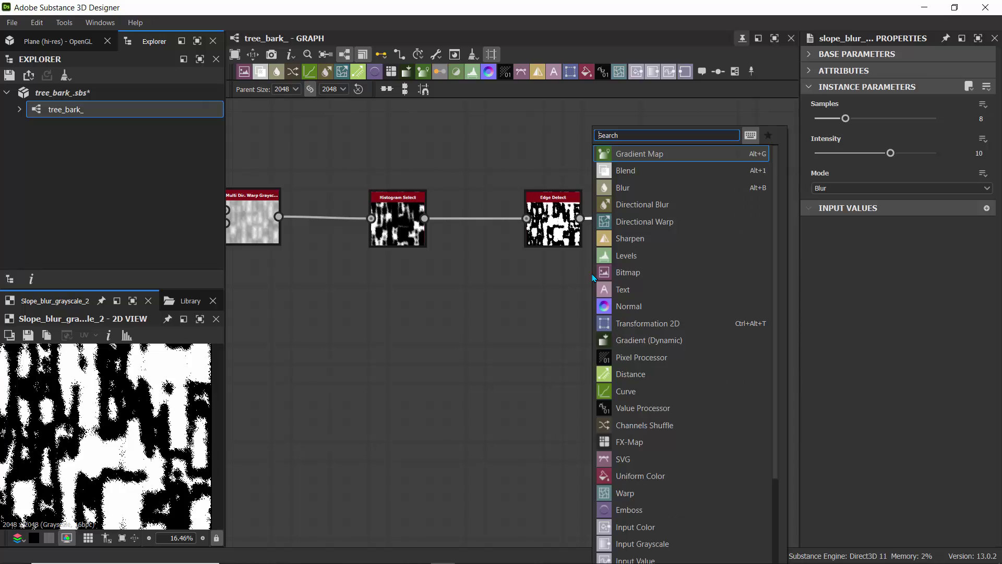
{"action": "key", "text": "Escape"}
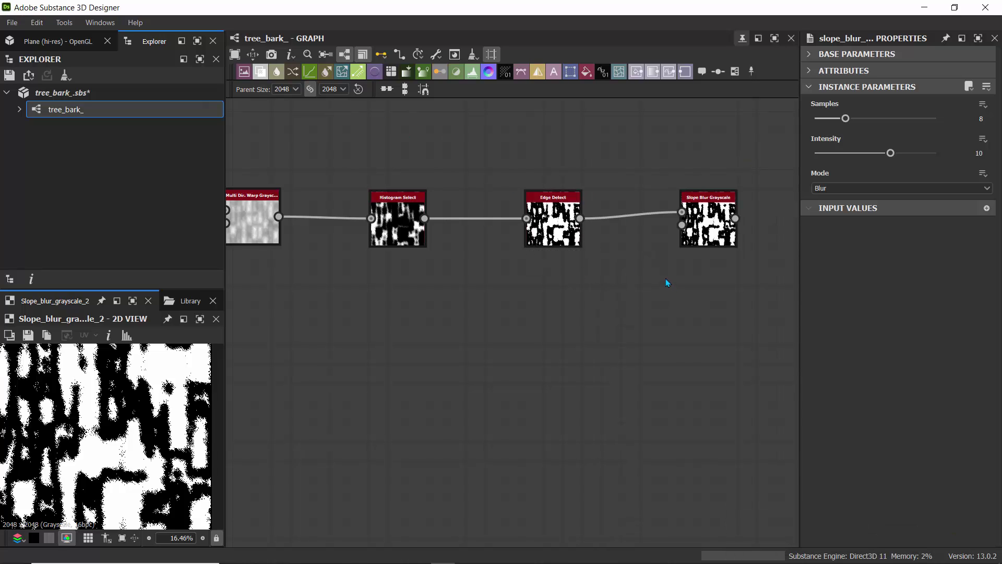
{"action": "left_click_drag", "start_coordinate": [709, 222], "coordinate": [708, 300]}
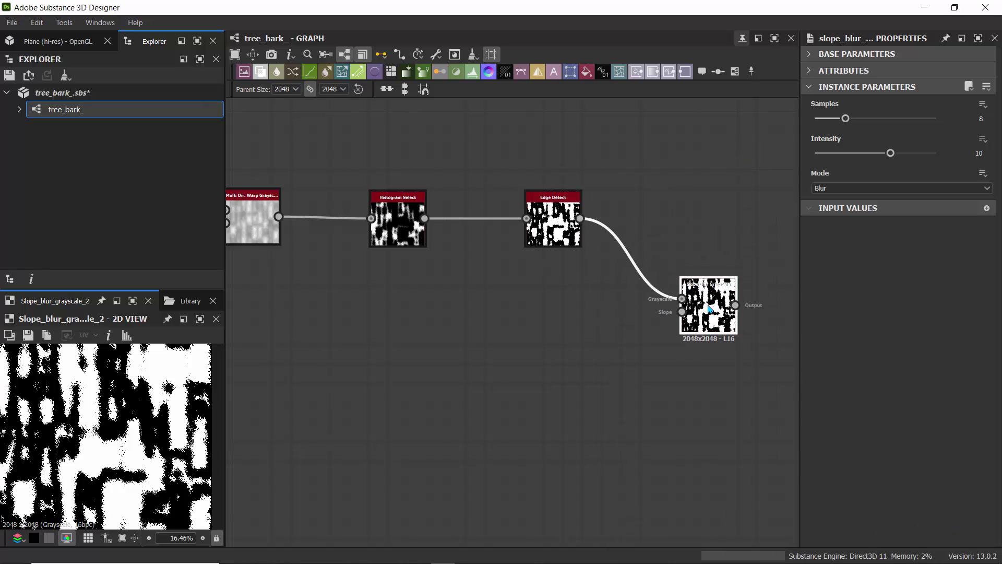
{"action": "scroll", "coordinate": [455, 314], "scroll_direction": "down", "scroll_amount": 3}
{"action": "middle_click_drag", "start_coordinate": [409, 329], "coordinate": [492, 346]}
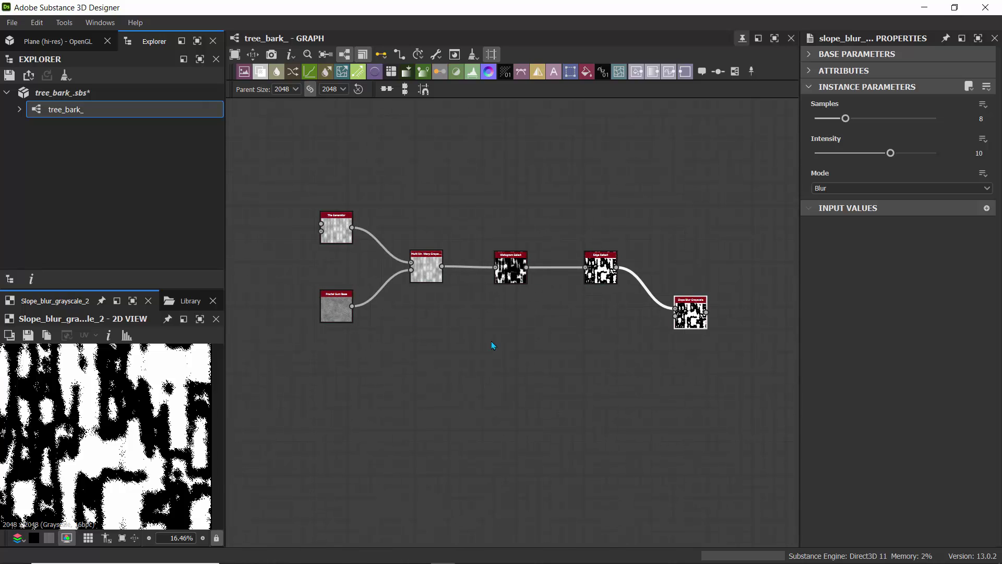
{"action": "left_click_drag", "start_coordinate": [353, 310], "coordinate": [679, 326]}
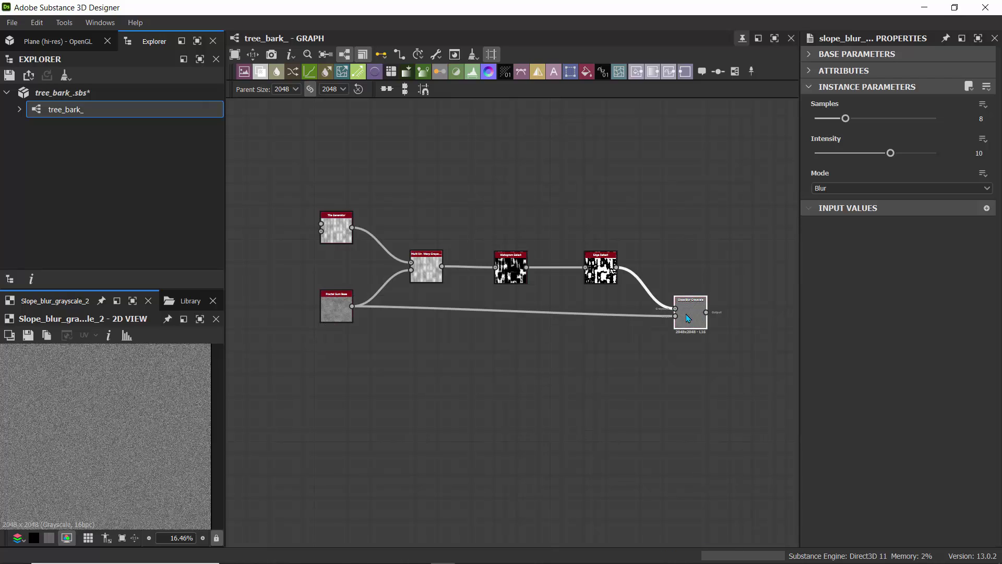
- Set the Slope Blur Grayscale node's Samples to 32 and Intensity to 0.26, and inspect the blurred edges up close
{"action": "scroll", "coordinate": [618, 351], "scroll_direction": "up", "scroll_amount": 5}
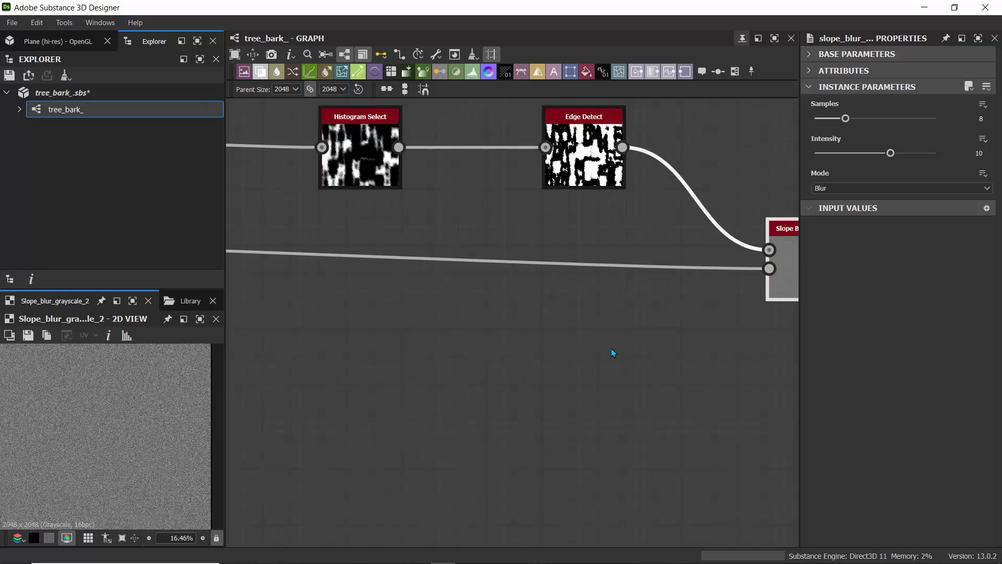
{"action": "scroll", "coordinate": [613, 350], "scroll_direction": "down", "scroll_amount": 1}
{"action": "middle_click_drag", "start_coordinate": [569, 243], "coordinate": [492, 243]}
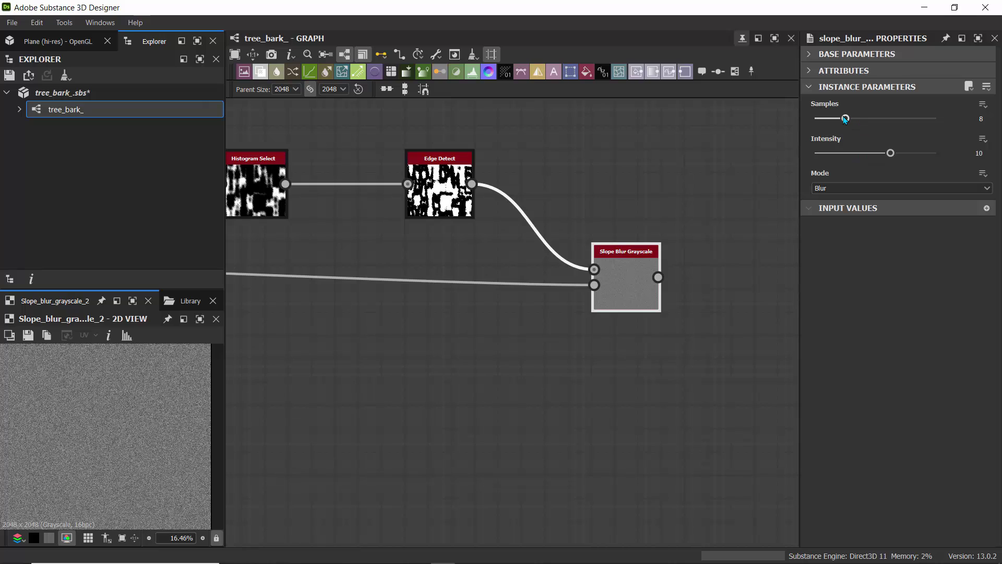
{"action": "left_click_drag", "start_coordinate": [854, 120], "coordinate": [960, 124]}
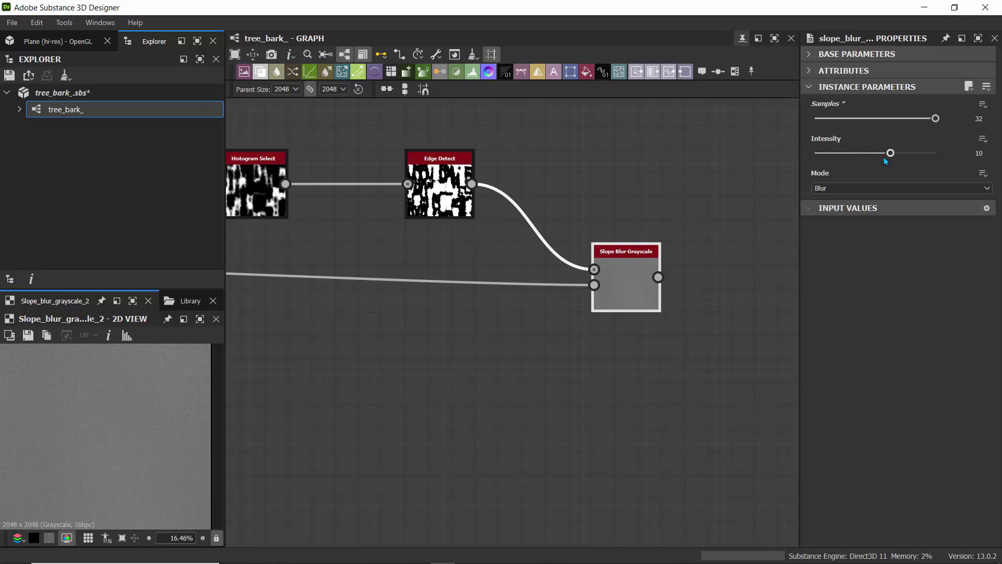
{"action": "left_click_drag", "start_coordinate": [891, 154], "coordinate": [818, 156]}
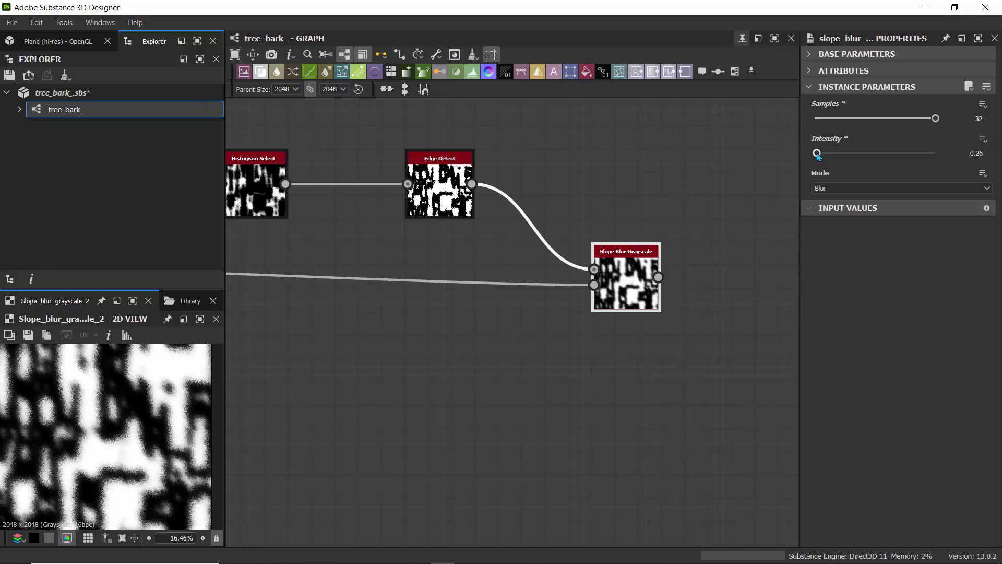
{"action": "scroll", "coordinate": [108, 398], "scroll_direction": "down", "scroll_amount": 3}
{"action": "scroll", "coordinate": [111, 401], "scroll_direction": "up", "scroll_amount": 5}
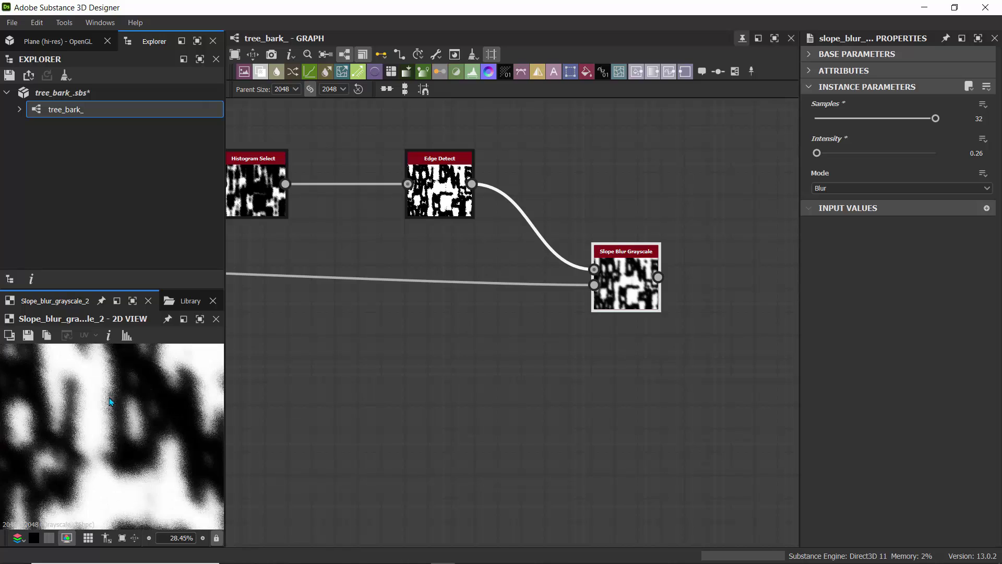
{"action": "scroll", "coordinate": [110, 401], "scroll_direction": "up", "scroll_amount": 1}
{"action": "scroll", "coordinate": [110, 401], "scroll_direction": "down", "scroll_amount": 3}
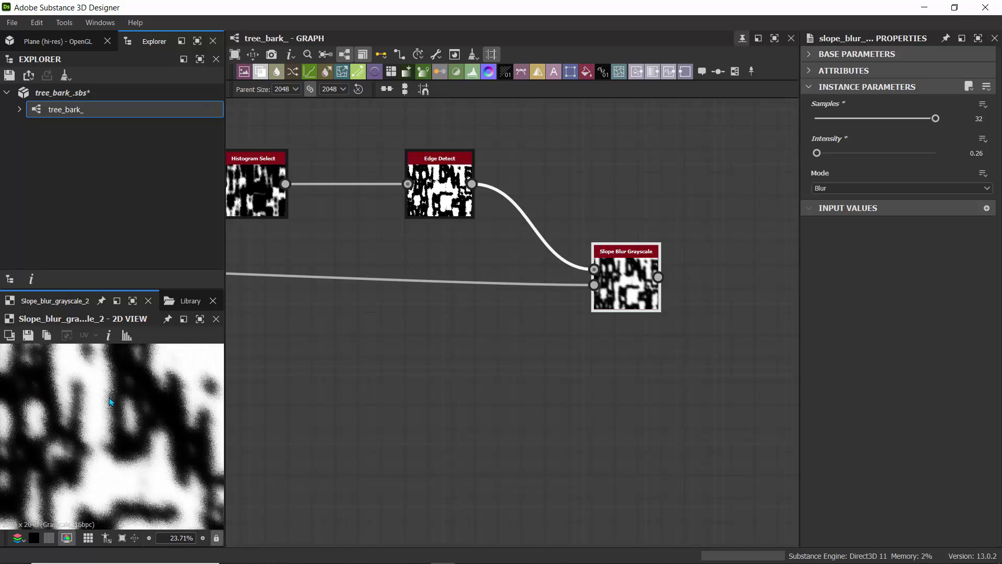
{"action": "scroll", "coordinate": [111, 401], "scroll_direction": "up", "scroll_amount": 1}
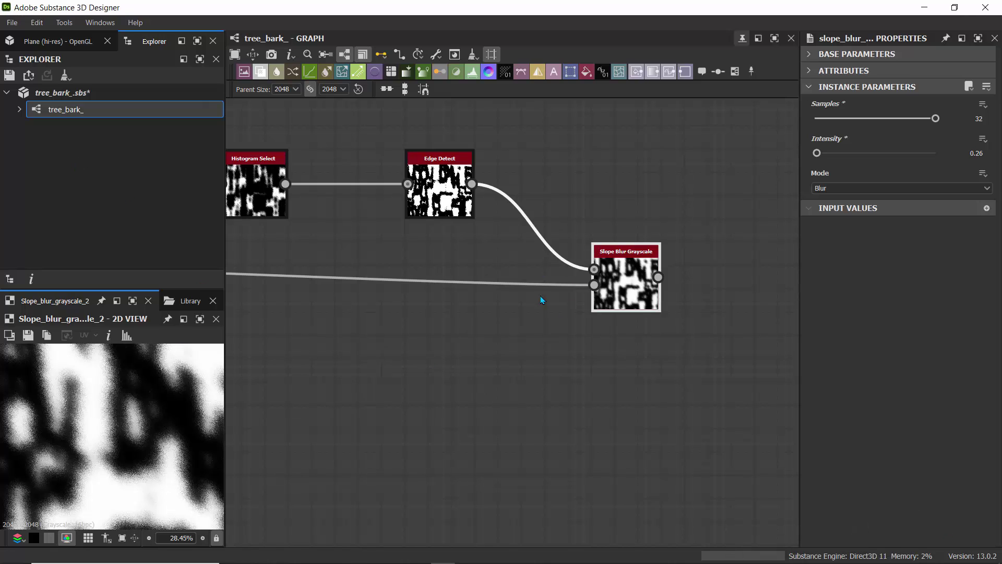
- Try the Min mode on the Slope Blur Grayscale node, and switch its Mode to Max
{"action": "left_click", "coordinate": [843, 186]}
{"action": "left_click", "coordinate": [834, 200]}
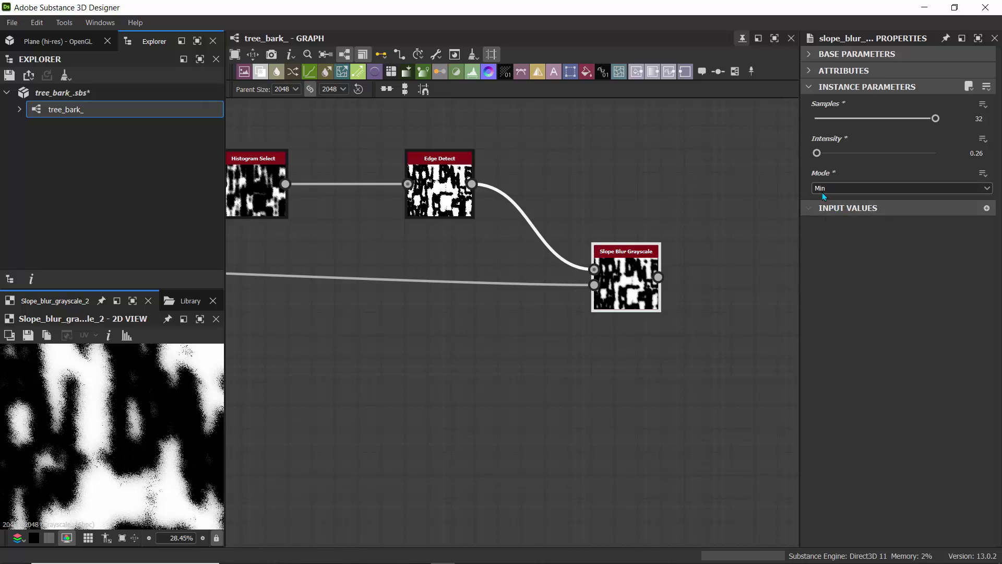
{"action": "scroll", "coordinate": [135, 412], "scroll_direction": "down", "scroll_amount": 3}
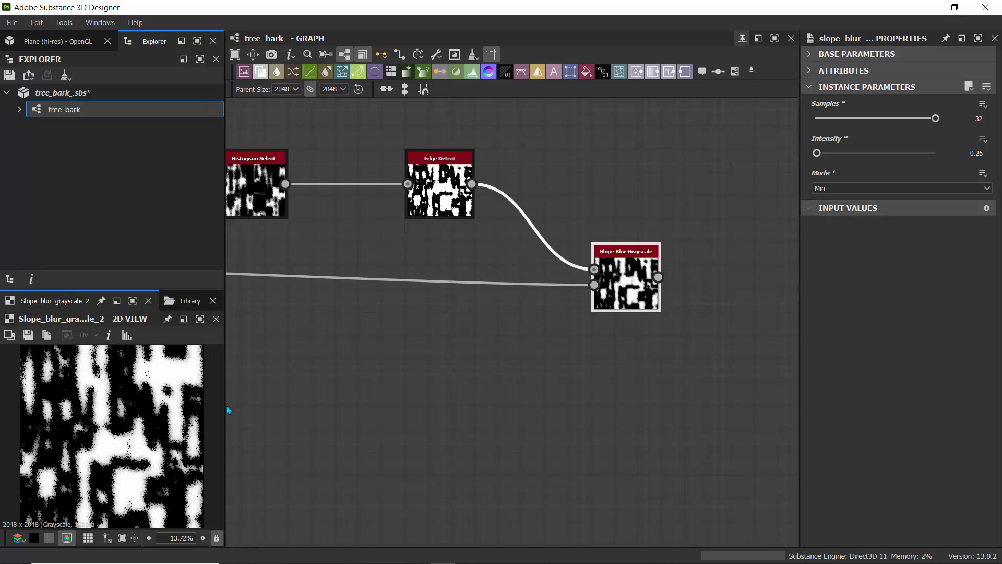
{"action": "left_click", "coordinate": [846, 188]}
{"action": "left_click", "coordinate": [837, 207]}
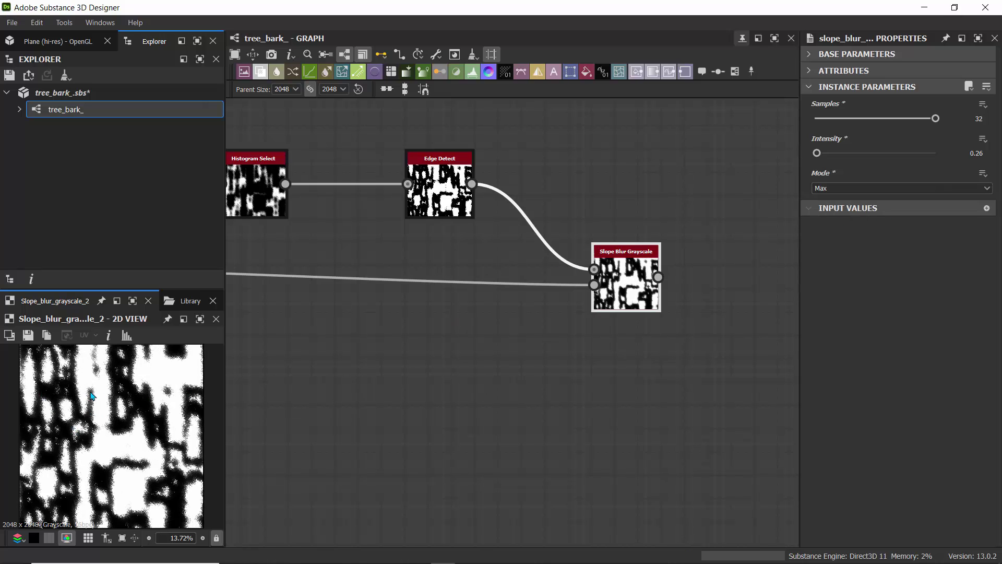
- Add a Blend node after the Slope Blur Grayscale node and connect the Slope Blur Grayscale output to its Foreground input
{"action": "scroll", "coordinate": [92, 398], "scroll_direction": "up", "scroll_amount": 5}
{"action": "scroll", "coordinate": [91, 398], "scroll_direction": "down", "scroll_amount": 4}
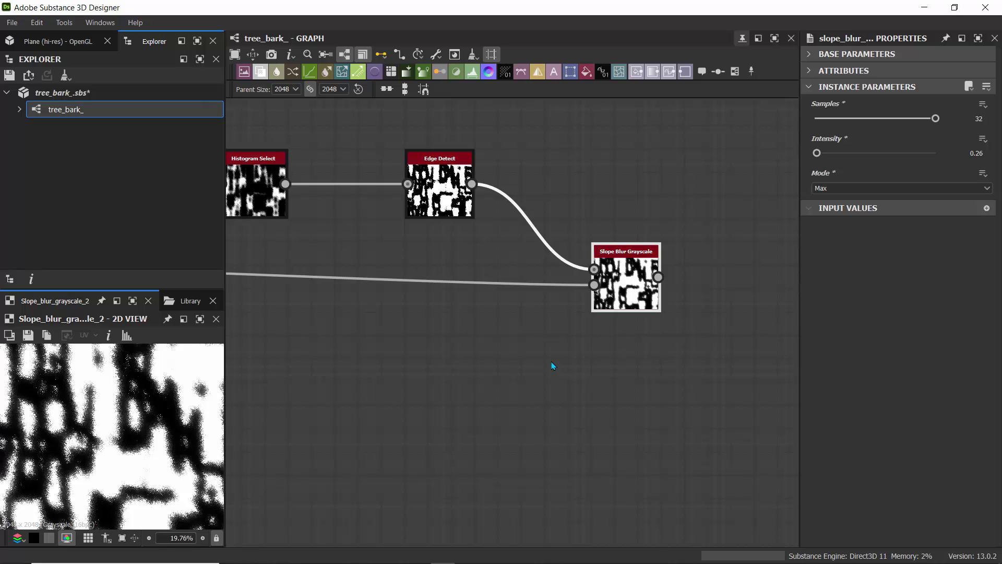
{"action": "scroll", "coordinate": [552, 365], "scroll_direction": "down", "scroll_amount": 5}
{"action": "middle_click_drag", "start_coordinate": [487, 346], "coordinate": [403, 293]}
{"action": "middle_click_drag", "start_coordinate": [320, 264], "coordinate": [424, 323]}
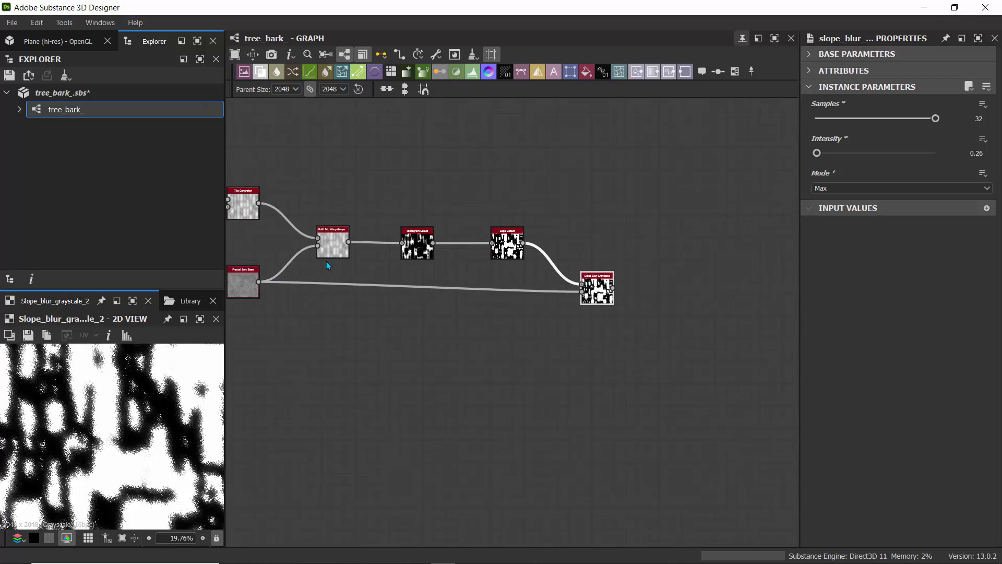
{"action": "middle_click_drag", "start_coordinate": [494, 347], "coordinate": [389, 310]}
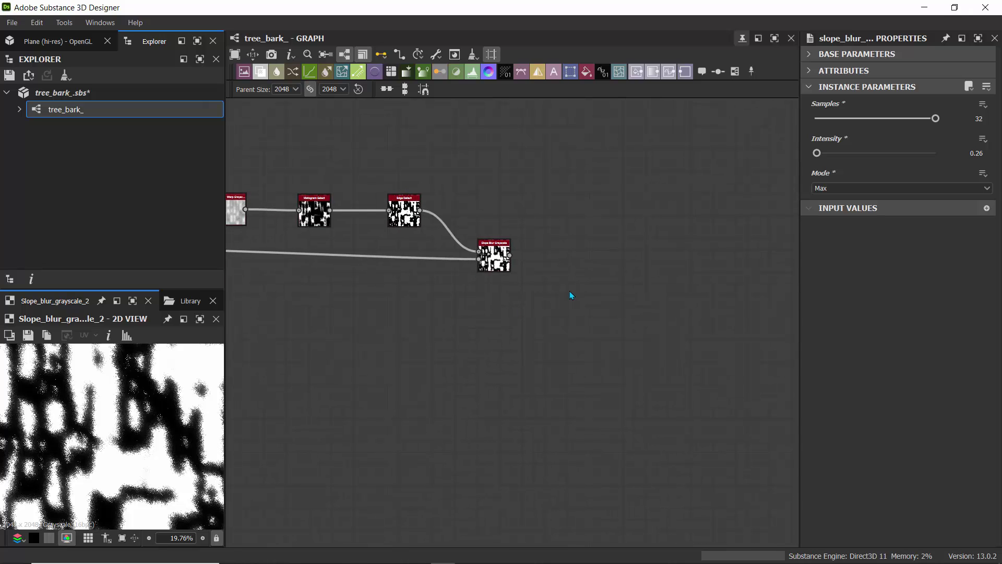
{"action": "key", "text": "space"}
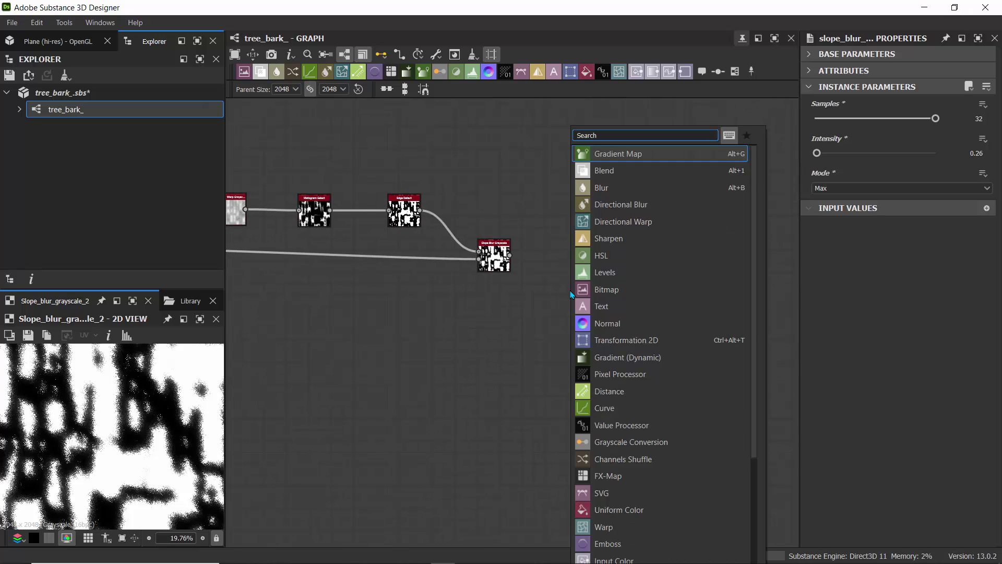
{"action": "type", "text": "blend"}
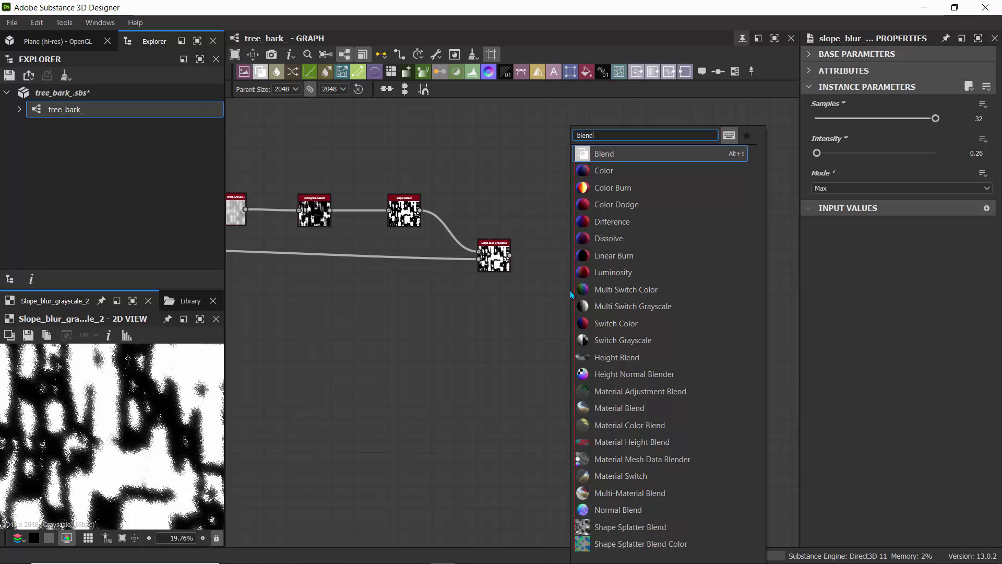
{"action": "left_click", "coordinate": [609, 149]}
{"action": "left_click_drag", "start_coordinate": [583, 285], "coordinate": [617, 285]}
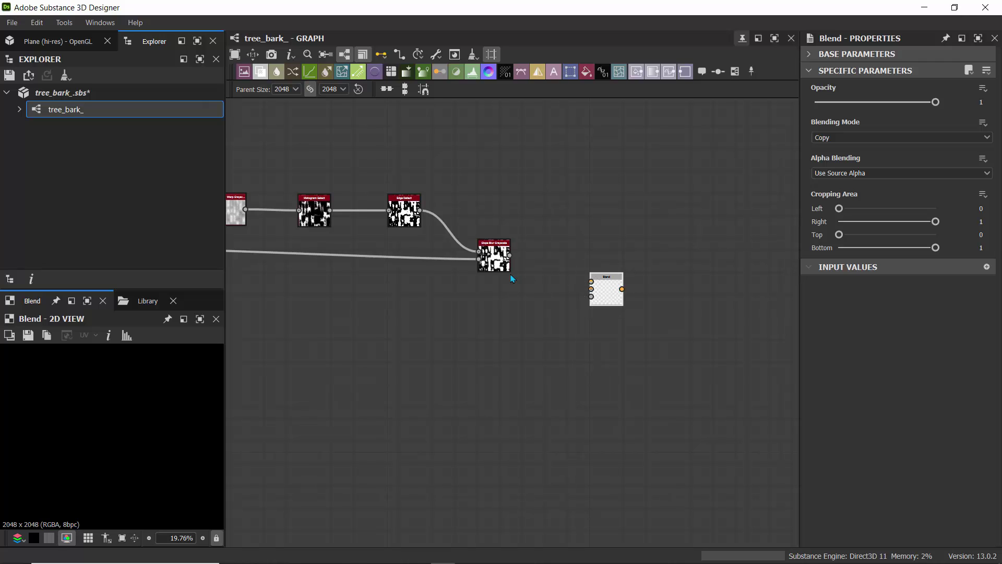
{"action": "scroll", "coordinate": [548, 255], "scroll_direction": "up", "scroll_amount": 5}
{"action": "left_click_drag", "start_coordinate": [452, 260], "coordinate": [656, 323]}
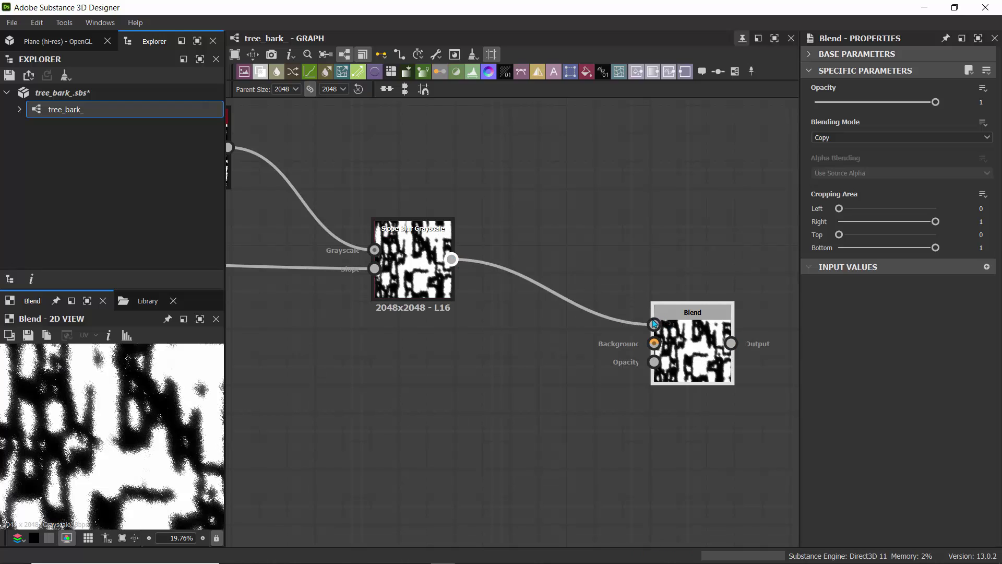
- Connect the Multi Directional Warp Grayscale output to the Blend node's Background input
{"action": "scroll", "coordinate": [553, 336], "scroll_direction": "down", "scroll_amount": 3}
{"action": "middle_click_drag", "start_coordinate": [448, 392], "coordinate": [600, 341]}
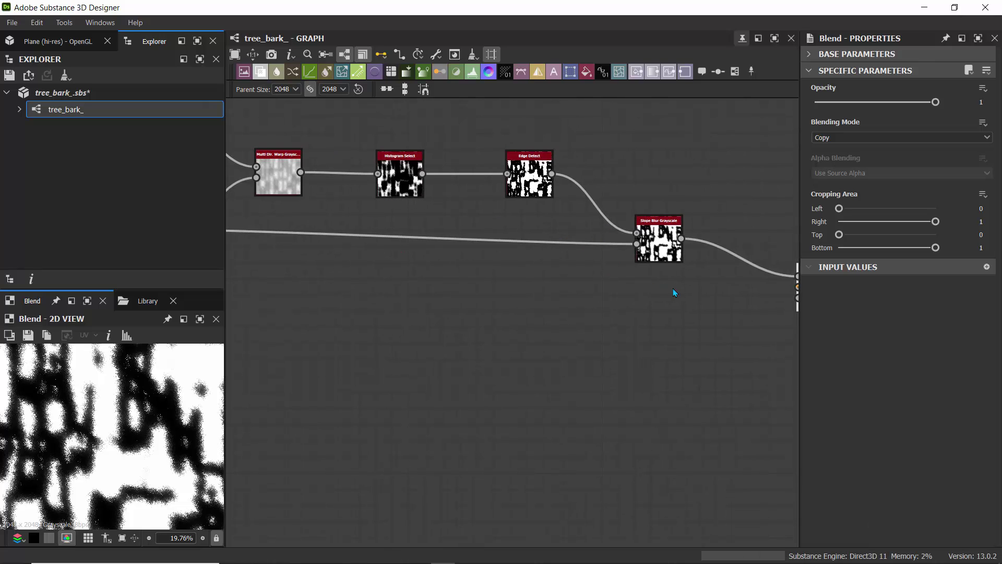
{"action": "middle_click_drag", "start_coordinate": [674, 292], "coordinate": [574, 260]}
{"action": "middle_click_drag", "start_coordinate": [386, 269], "coordinate": [606, 286]}
{"action": "scroll", "coordinate": [434, 179], "scroll_direction": "up", "scroll_amount": 4}
{"action": "scroll", "coordinate": [434, 179], "scroll_direction": "down", "scroll_amount": 5}
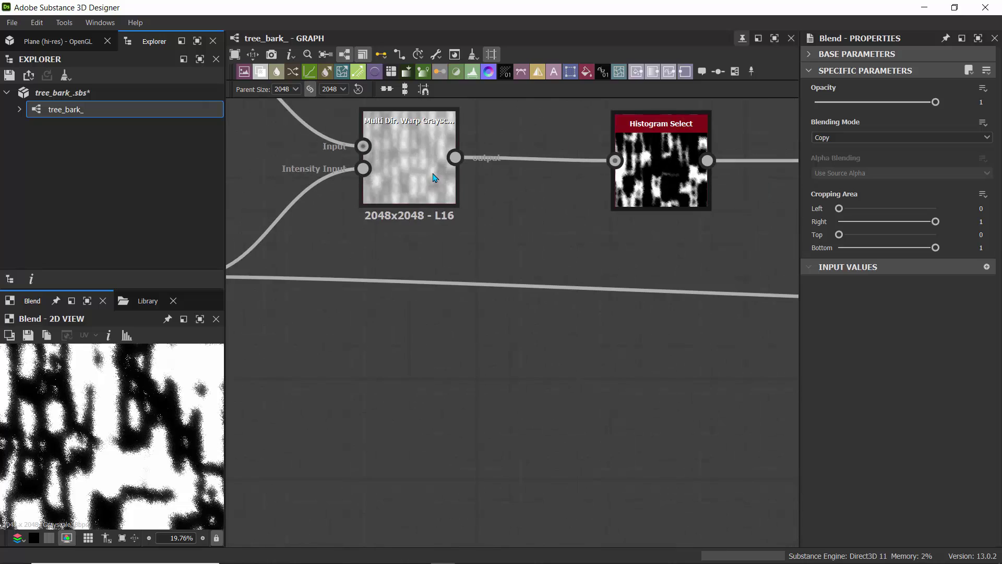
{"action": "middle_click_drag", "start_coordinate": [478, 259], "coordinate": [350, 229]}
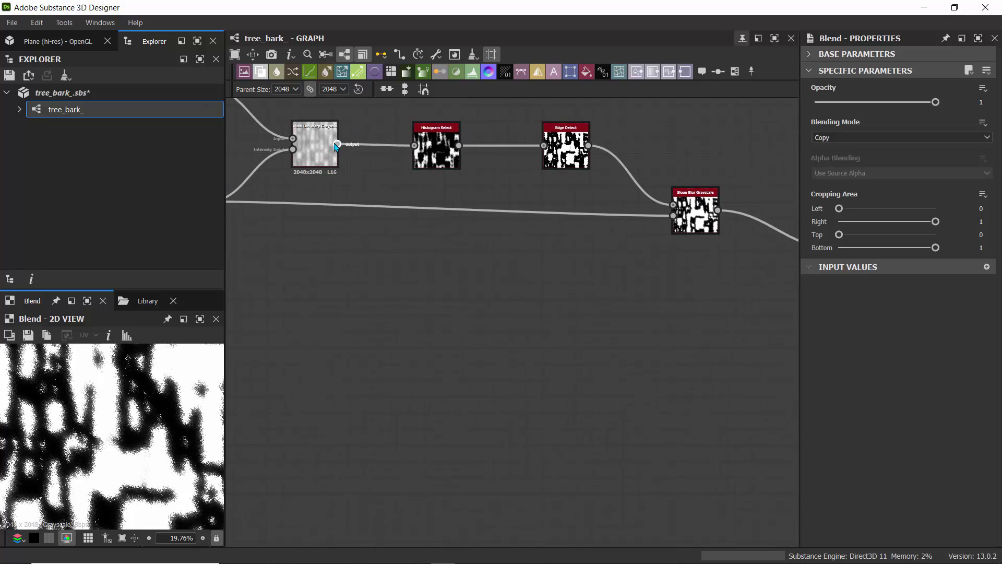
{"action": "left_click_drag", "start_coordinate": [337, 144], "coordinate": [648, 310]}
{"action": "left_click", "coordinate": [561, 281]}
{"action": "scroll", "coordinate": [561, 281], "scroll_direction": "down", "scroll_amount": 2}
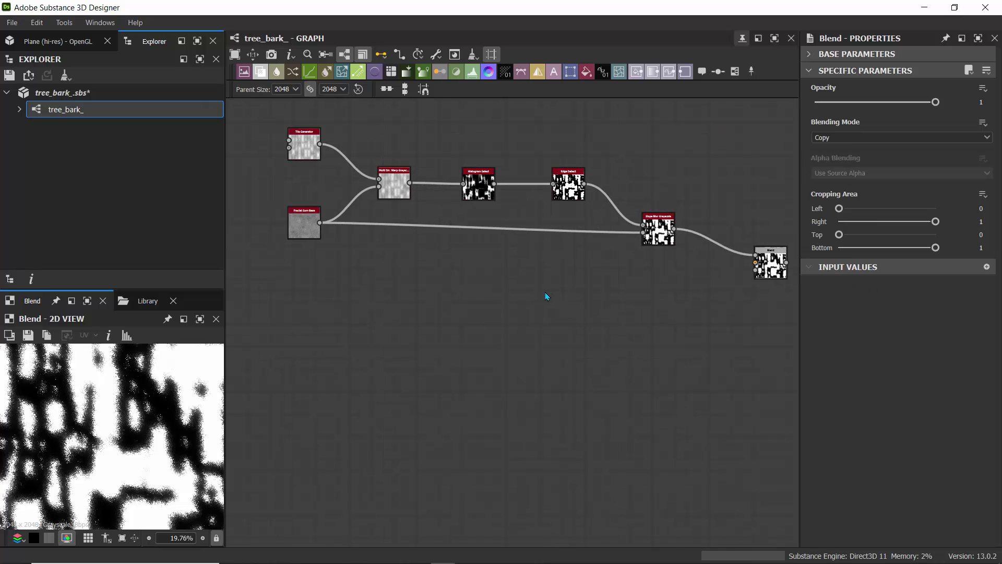
{"action": "middle_click_drag", "start_coordinate": [514, 285], "coordinate": [490, 282]}
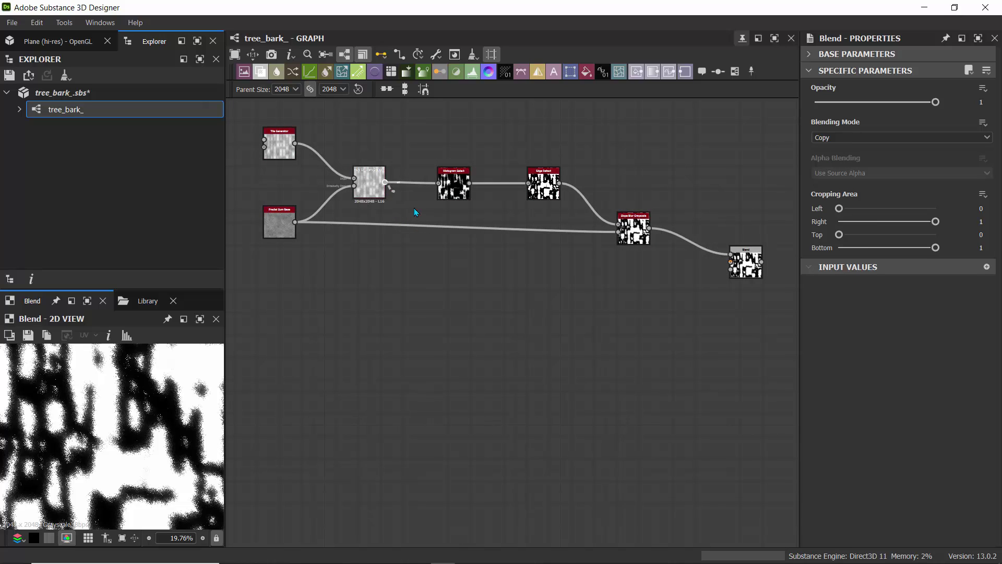
{"action": "left_click_drag", "start_coordinate": [414, 212], "coordinate": [731, 262]}
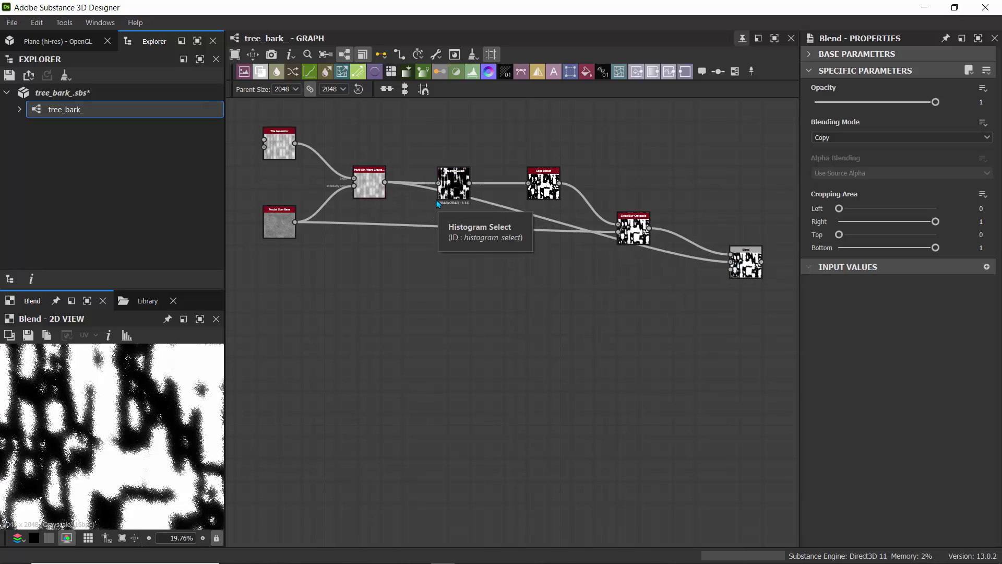
- Insert two dot nodes on the link from Multi Directional Warp to Blend and route it below the other nodes
{"action": "scroll", "coordinate": [417, 201], "scroll_direction": "up", "scroll_amount": 3}
{"action": "scroll", "coordinate": [418, 201], "scroll_direction": "down", "scroll_amount": 2}
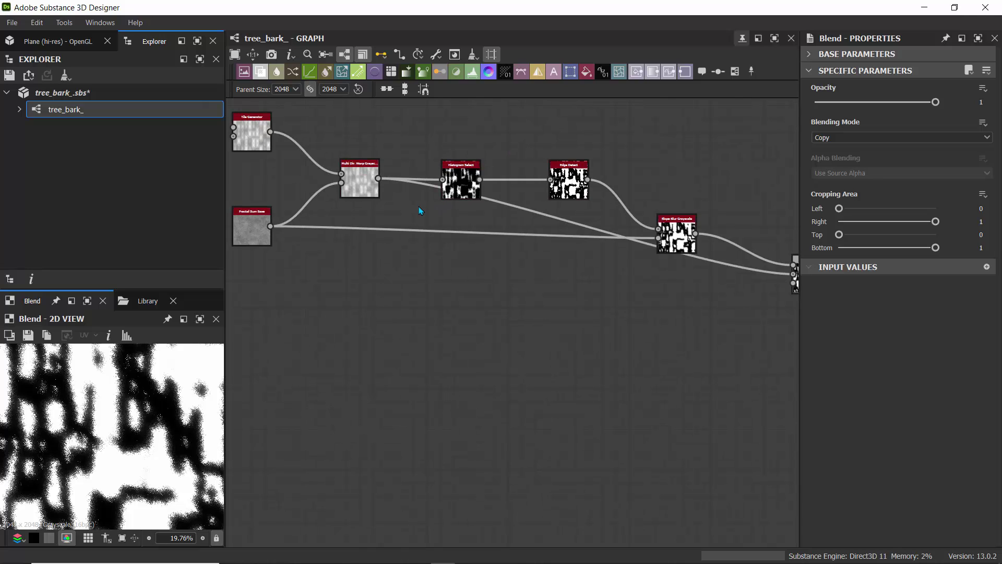
{"action": "left_click", "coordinate": [426, 184], "text": "alt"}
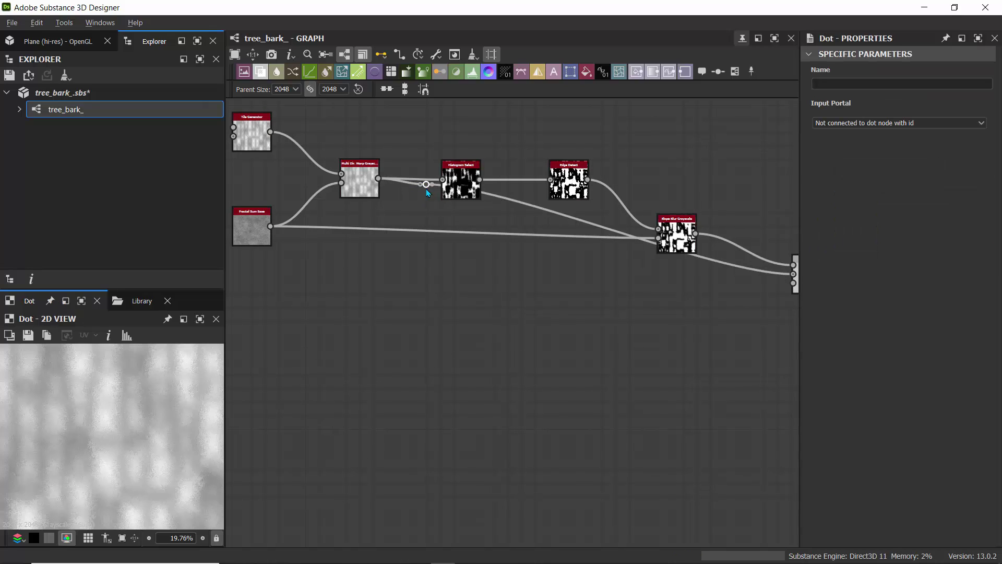
{"action": "left_click", "coordinate": [712, 260], "text": "alt"}
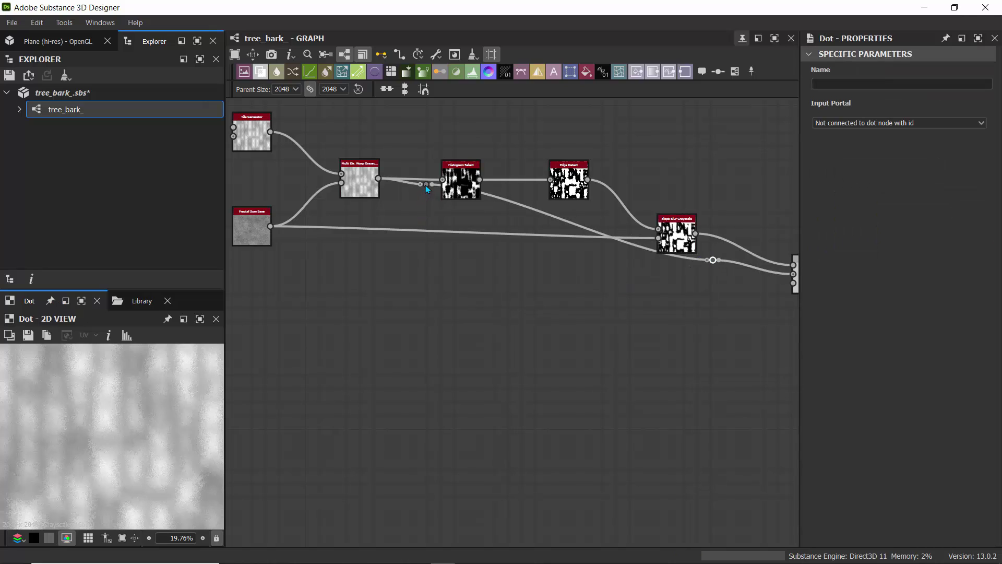
{"action": "left_click_drag", "start_coordinate": [426, 184], "coordinate": [403, 283]}
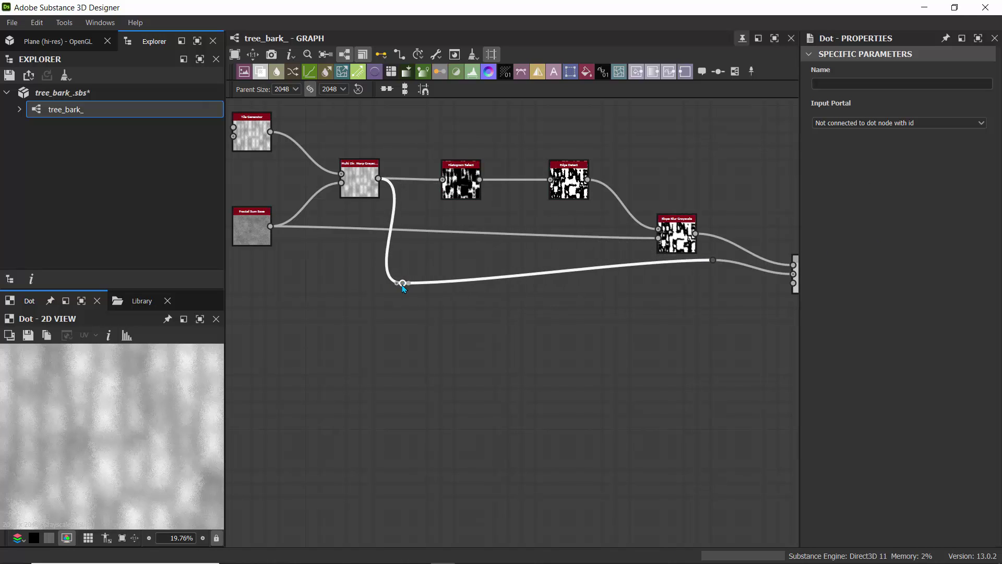
{"action": "left_click_drag", "start_coordinate": [714, 264], "coordinate": [521, 288]}
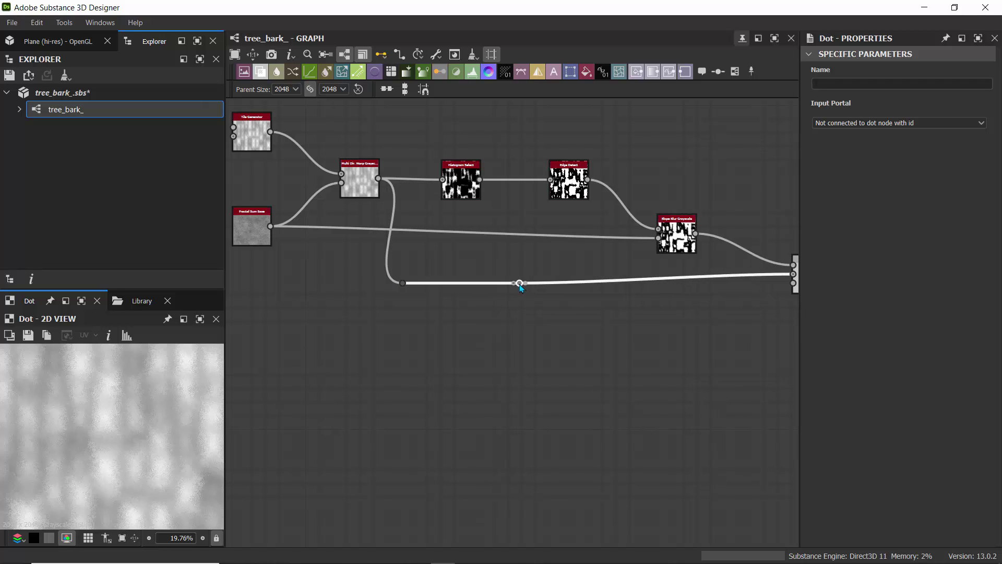
- Move the Blend node level with Edge Detect, shift the second dot closer to it, and raise the Slope Blur Grayscale node slightly
{"action": "middle_click_drag", "start_coordinate": [644, 171], "coordinate": [486, 166]}
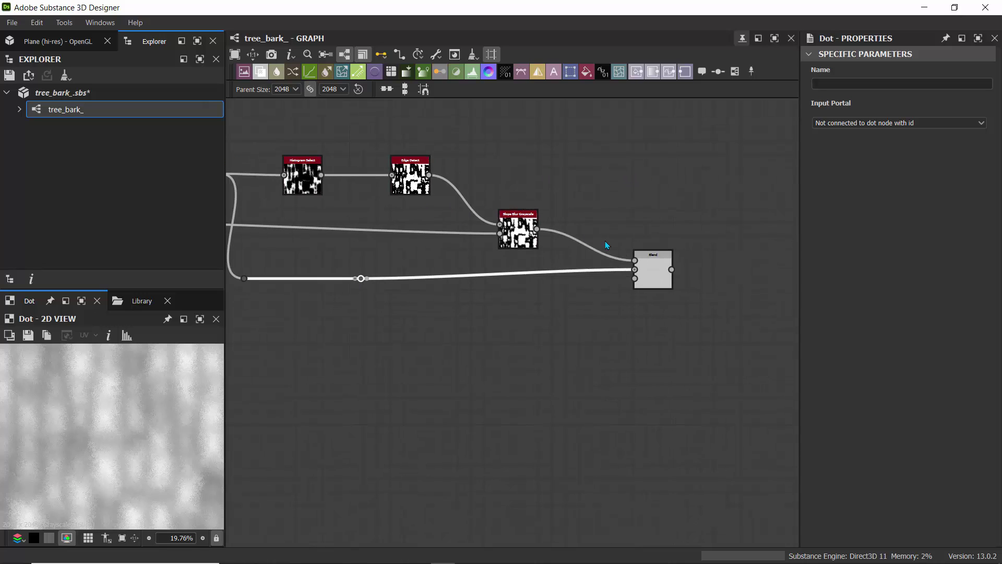
{"action": "left_click_drag", "start_coordinate": [646, 263], "coordinate": [626, 173]}
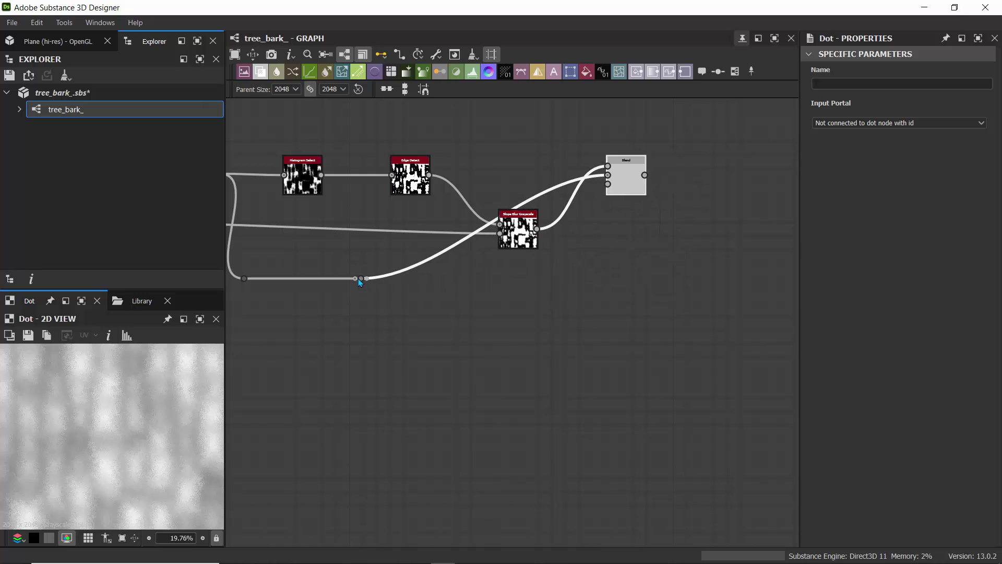
{"action": "left_click_drag", "start_coordinate": [360, 280], "coordinate": [566, 282]}
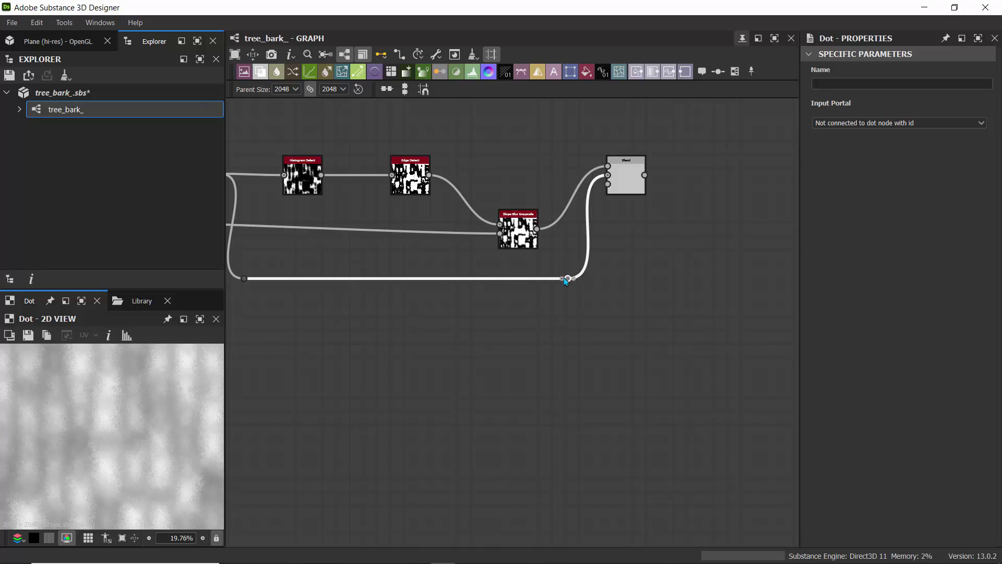
{"action": "mouse_move", "coordinate": [527, 221]}
{"action": "left_mouse_down"}
{"action": "mouse_move", "coordinate": [532, 180]}
{"action": "mouse_move", "coordinate": [541, 205]}
{"action": "mouse_move", "coordinate": [529, 206]}
{"action": "left_mouse_up"}
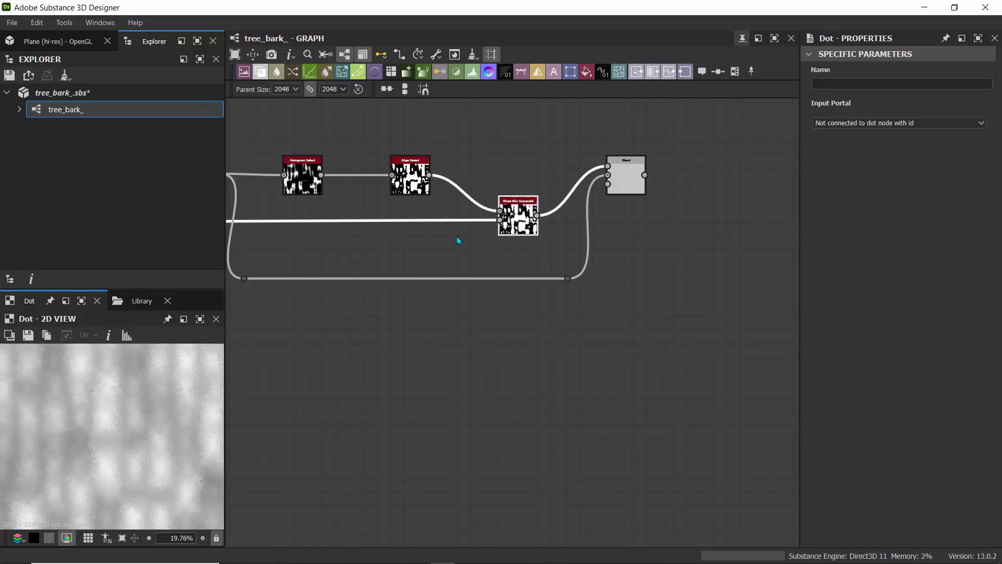
- Check the rerouted link layout and move the Blend node down beside the Slope Blur Grayscale node
{"action": "scroll", "coordinate": [428, 238], "scroll_direction": "down", "scroll_amount": 2}
{"action": "middle_click_drag", "start_coordinate": [391, 268], "coordinate": [495, 302]}
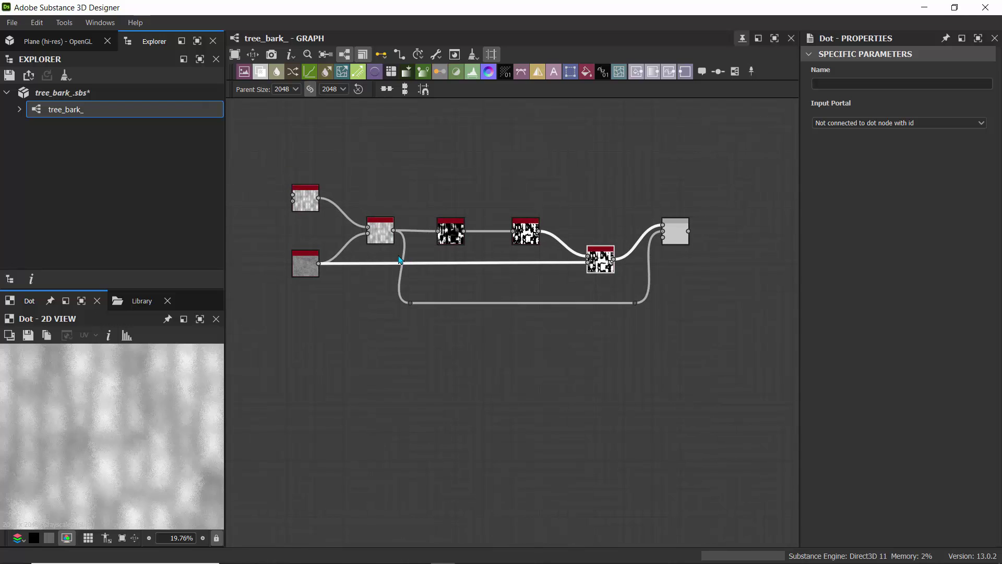
{"action": "scroll", "coordinate": [399, 255], "scroll_direction": "up", "scroll_amount": 4}
{"action": "scroll", "coordinate": [398, 255], "scroll_direction": "down", "scroll_amount": 4}
{"action": "middle_click_drag", "start_coordinate": [602, 231], "coordinate": [508, 222]}
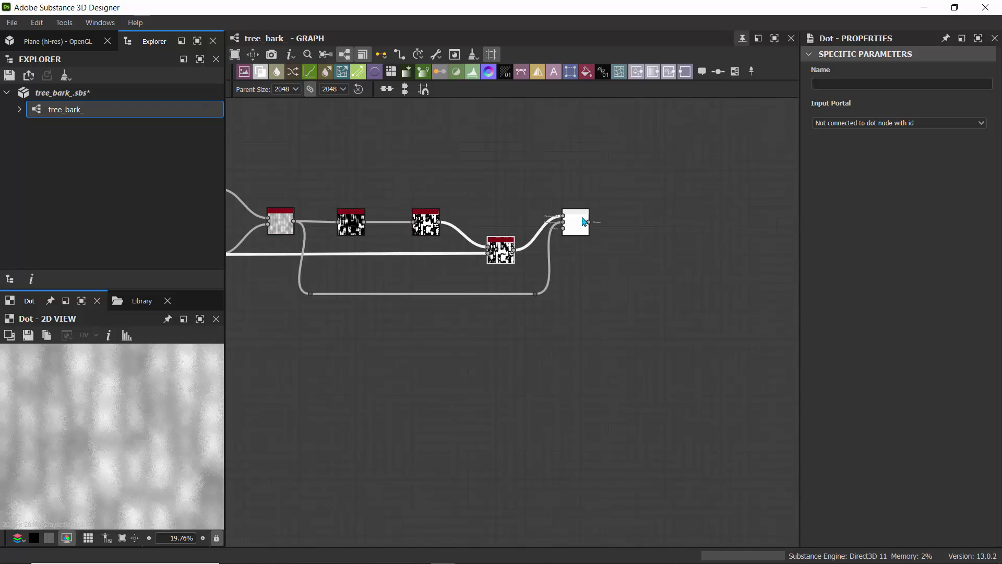
{"action": "scroll", "coordinate": [535, 187], "scroll_direction": "up", "scroll_amount": 3}
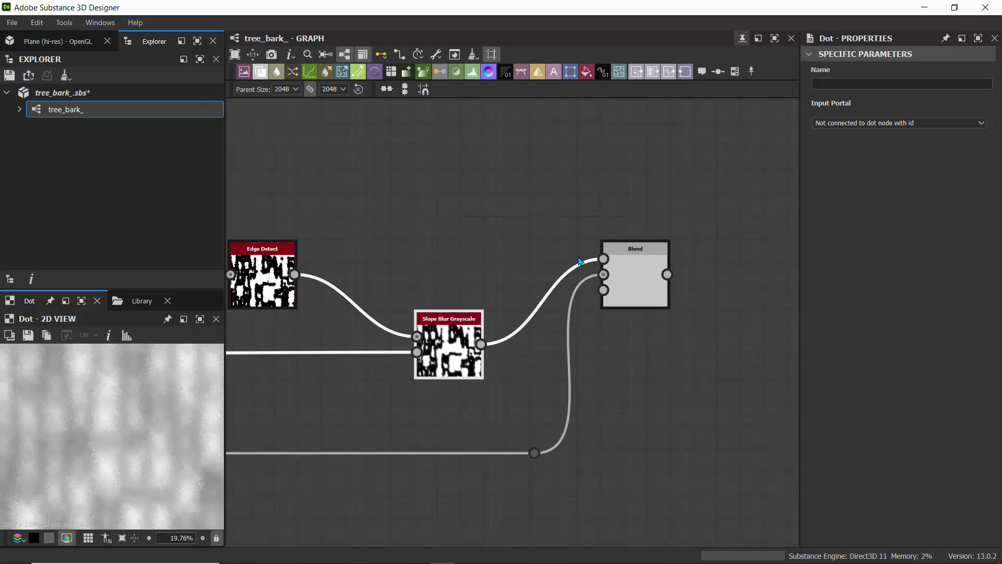
{"action": "middle_click_drag", "start_coordinate": [519, 228], "coordinate": [498, 131]}
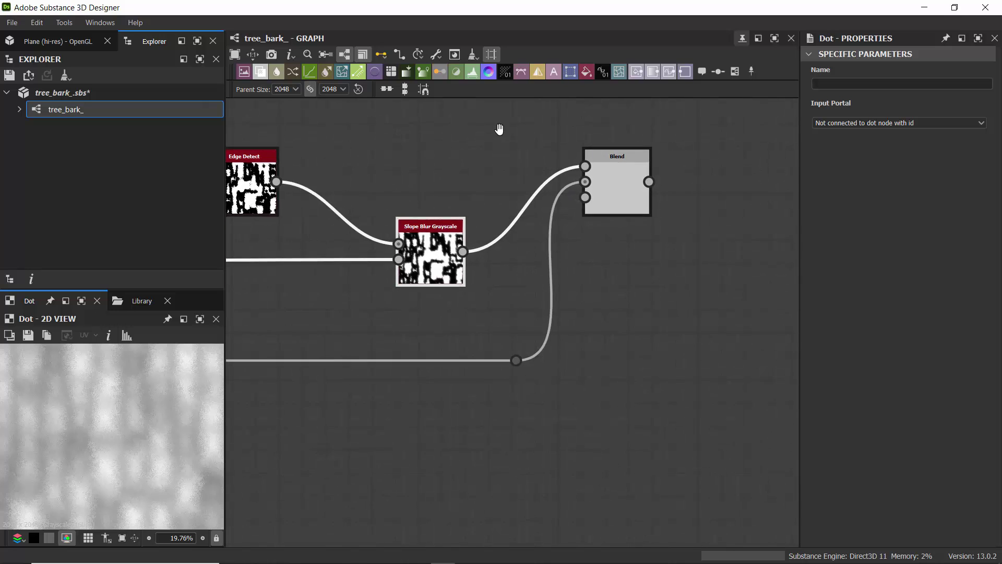
{"action": "left_click_drag", "start_coordinate": [620, 190], "coordinate": [666, 279]}
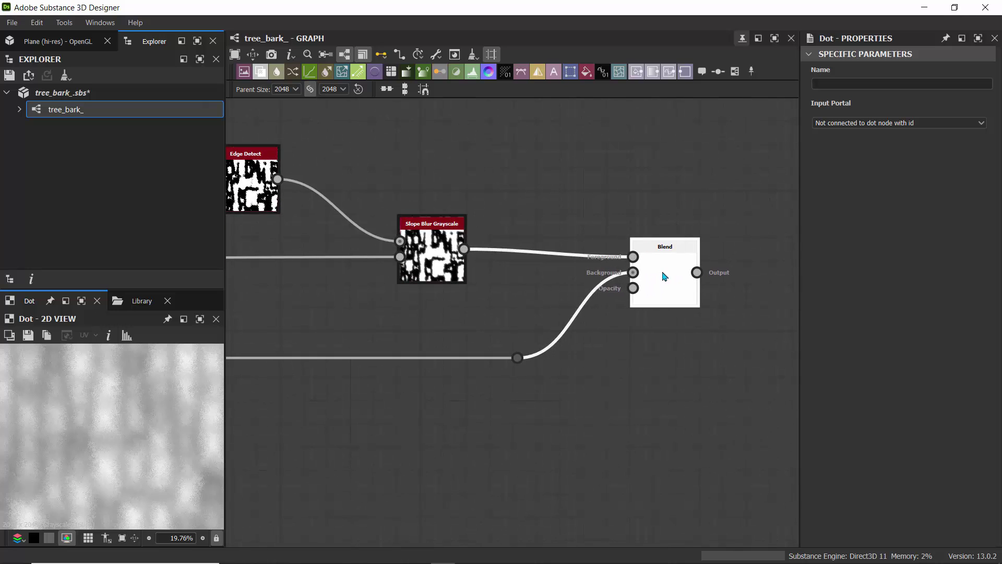
- Add a Perlin Noise node below the graph chain and connect its output to the Blend node's Opacity input
{"action": "middle_click_drag", "start_coordinate": [557, 369], "coordinate": [439, 265]}
{"action": "key", "text": "space"}
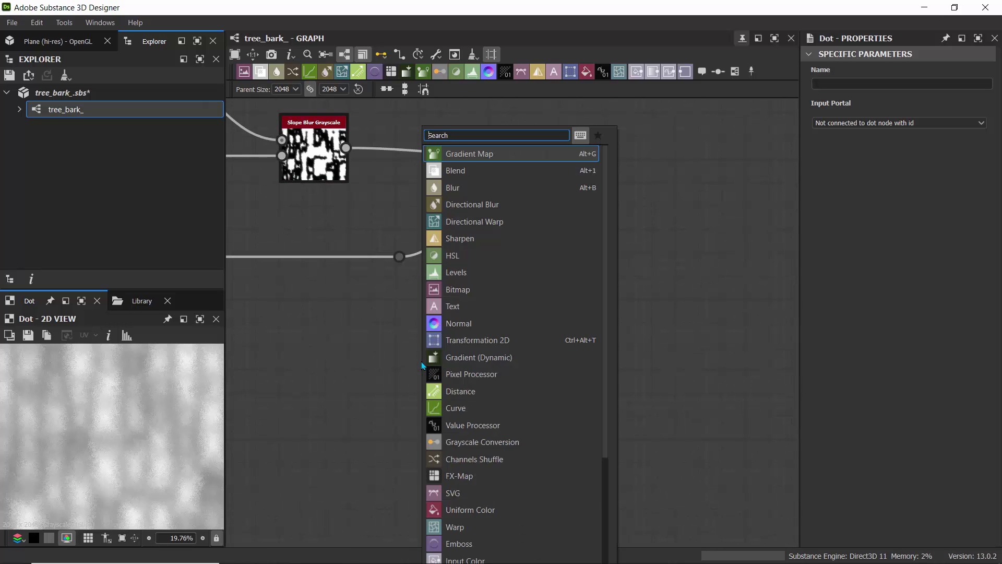
{"action": "type", "text": "perlin"}
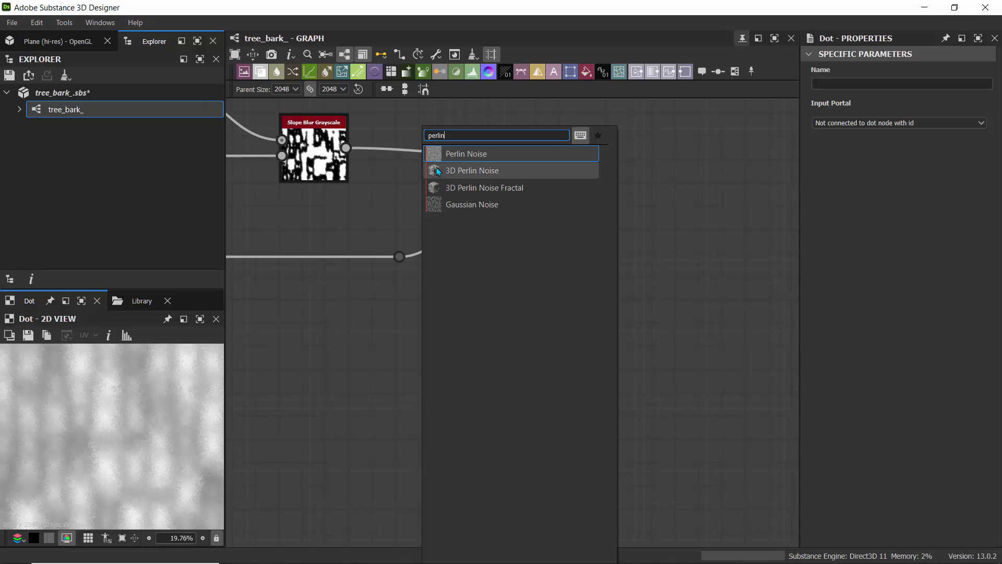
{"action": "left_click", "coordinate": [441, 155]}
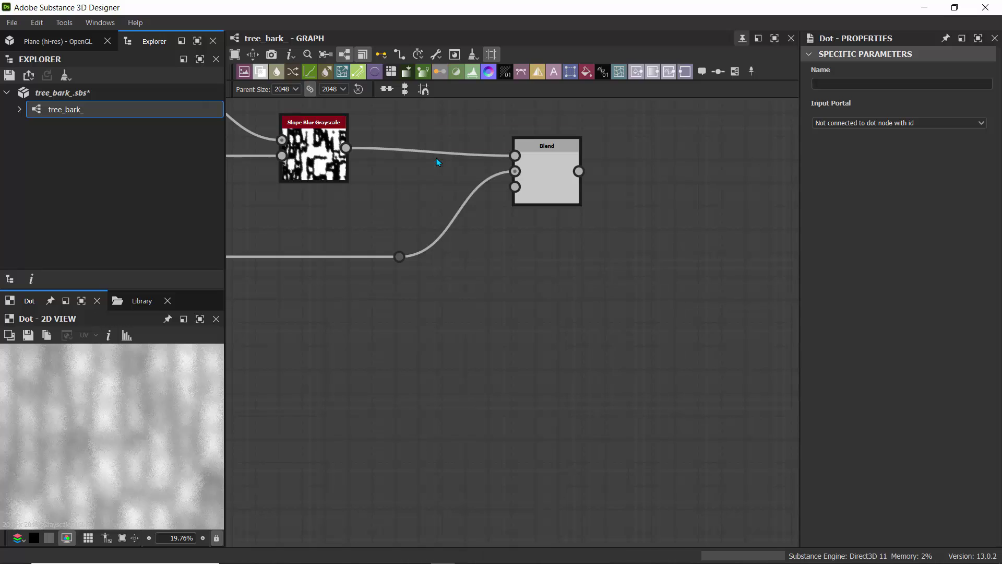
{"action": "left_click_drag", "start_coordinate": [444, 338], "coordinate": [526, 189]}
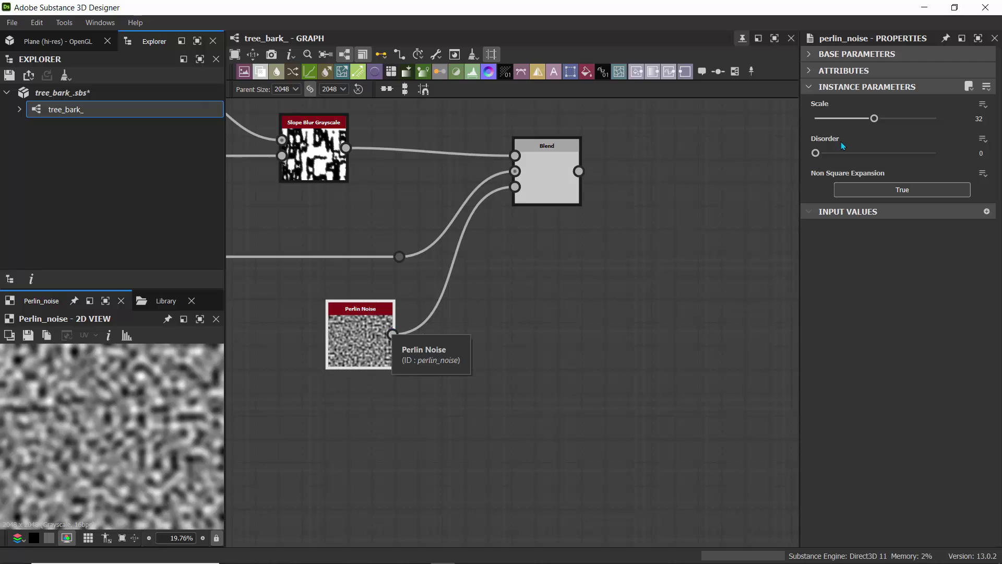
- Set the Perlin Noise node's Scale to 64 and Disorder to 0.89
{"action": "left_click_drag", "start_coordinate": [875, 119], "coordinate": [970, 124]}
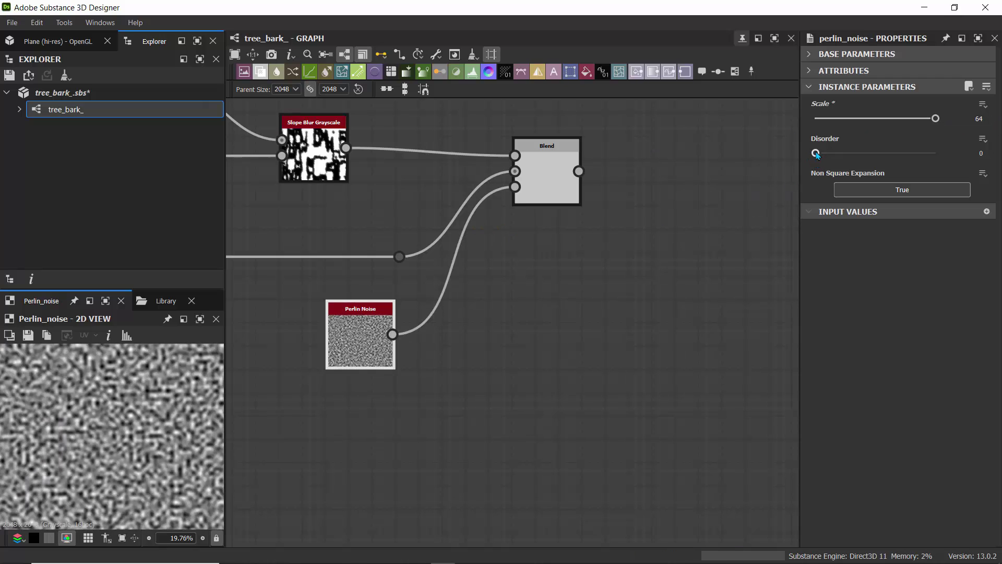
{"action": "left_click_drag", "start_coordinate": [815, 153], "coordinate": [924, 164]}
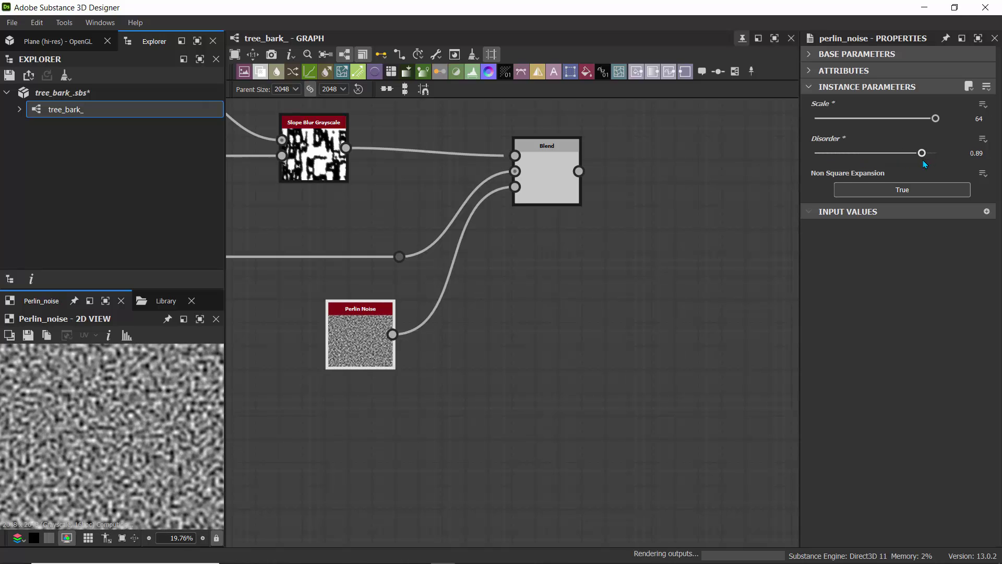
- Preview the Blend node and set its Blending Mode to Multiply
{"action": "double_click", "coordinate": [546, 173]}
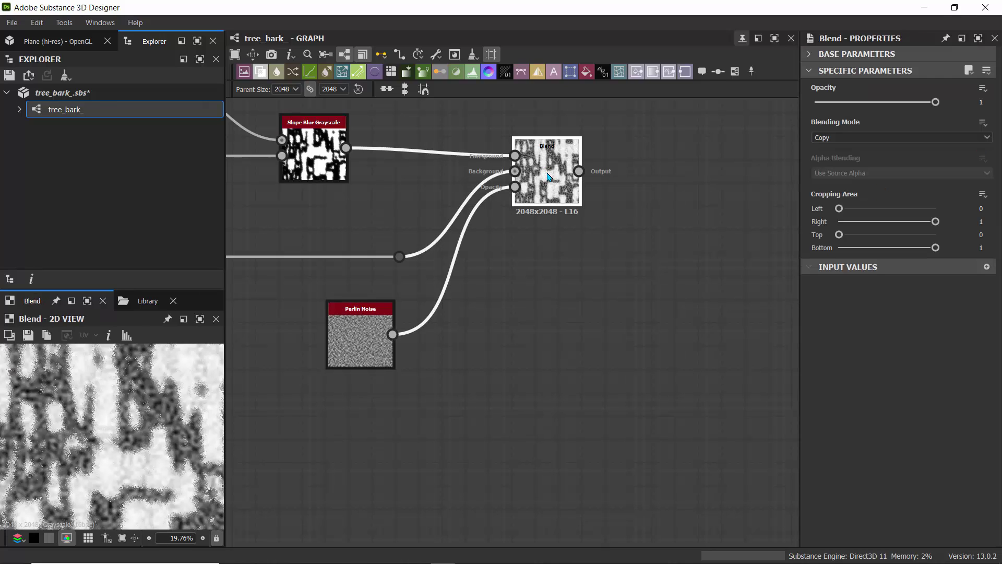
{"action": "left_click", "coordinate": [836, 138]}
{"action": "left_click", "coordinate": [832, 174]}
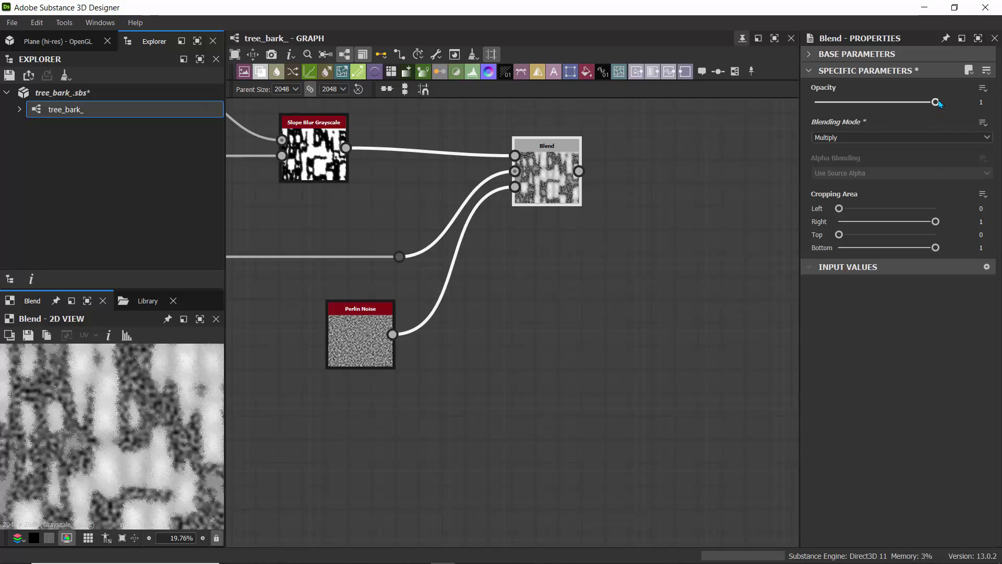
- Set the Blend node's Opacity to 0.08 and add an Auto Levels node fed by its output
{"action": "left_click_drag", "start_coordinate": [936, 103], "coordinate": [826, 106]}
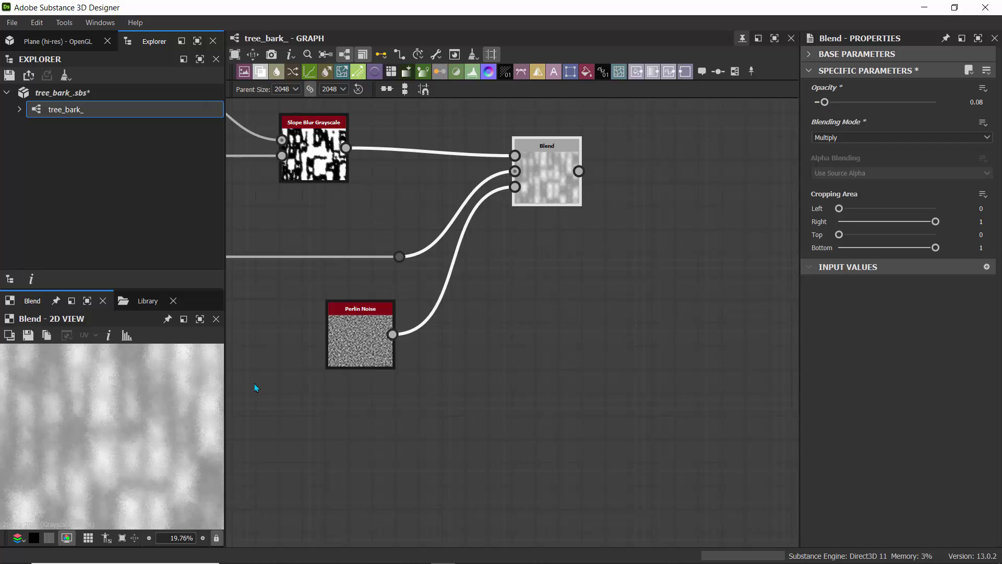
{"action": "middle_click_drag", "start_coordinate": [488, 281], "coordinate": [296, 338]}
{"action": "left_click_drag", "start_coordinate": [386, 227], "coordinate": [482, 245]}
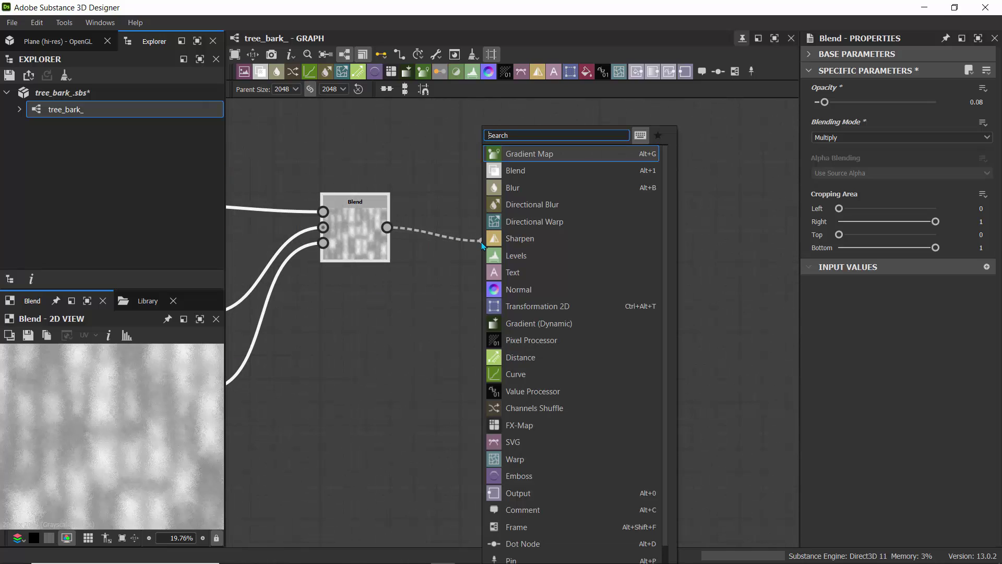
{"action": "type", "text": "auto"}
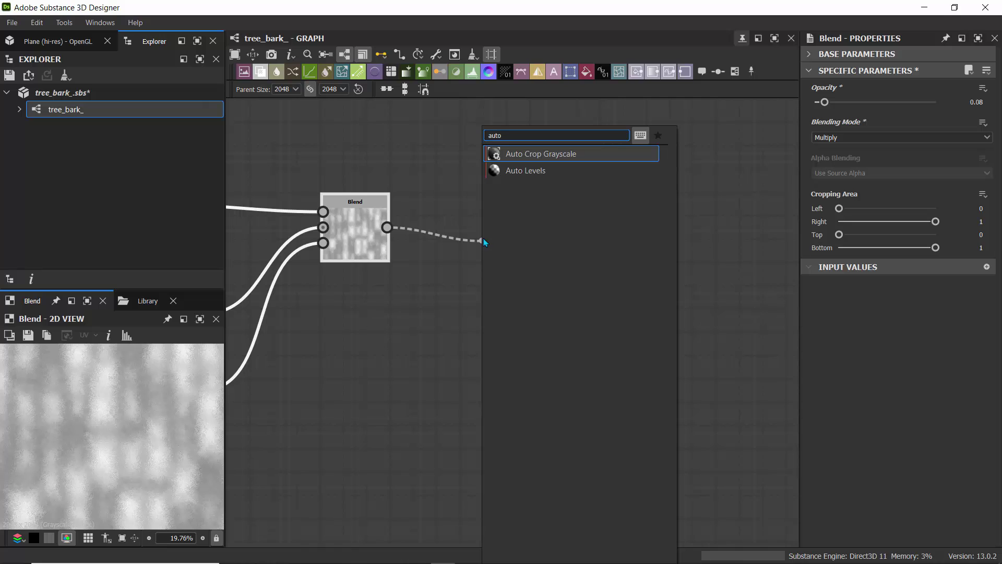
{"action": "left_click", "coordinate": [512, 172]}
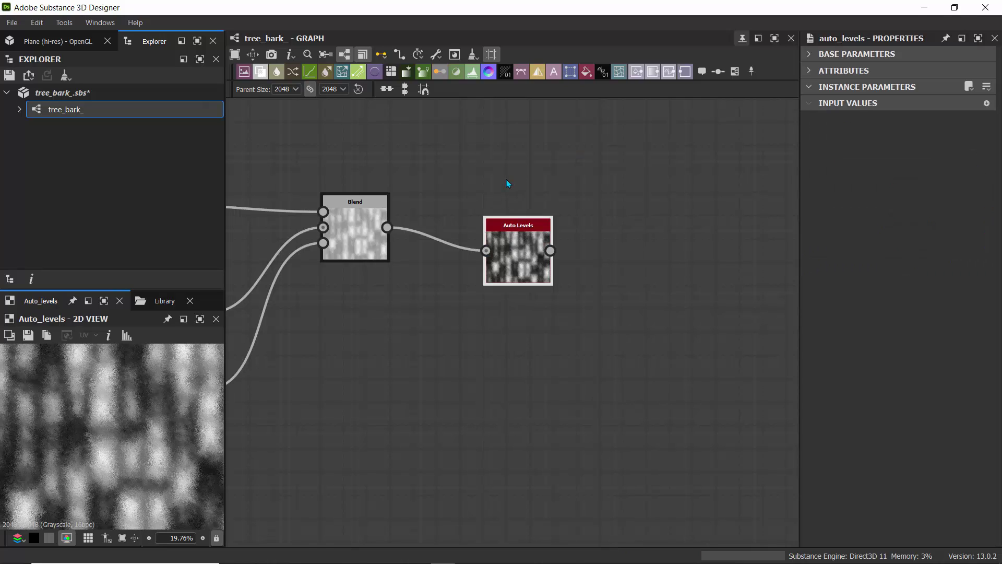
- Try placing the Auto Levels node far across the graph, just before the Normal node
{"action": "scroll", "coordinate": [485, 188], "scroll_direction": "down", "scroll_amount": 3}
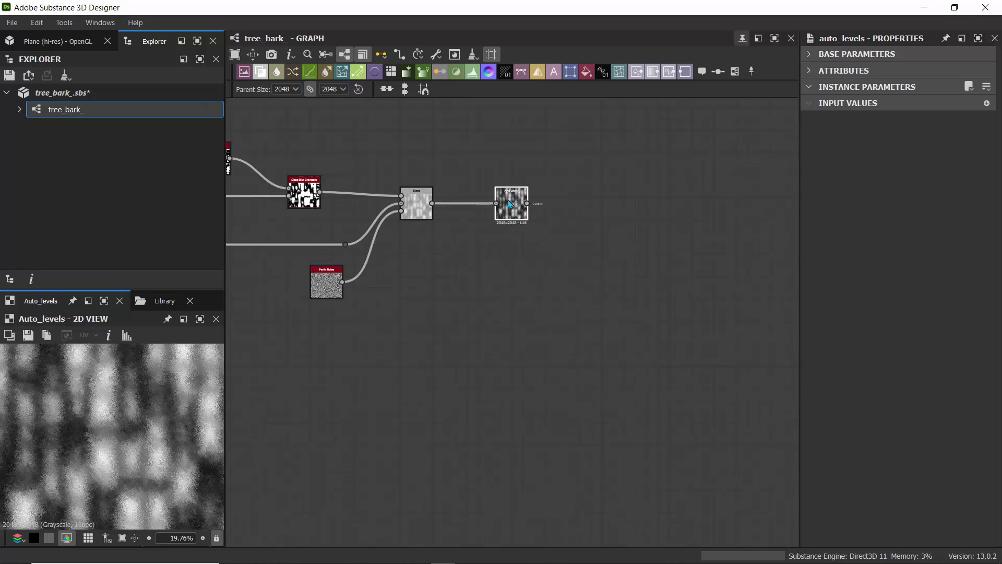
{"action": "scroll", "coordinate": [431, 323], "scroll_direction": "down", "scroll_amount": 4}
{"action": "middle_click_drag", "start_coordinate": [522, 333], "coordinate": [394, 297]}
{"action": "scroll", "coordinate": [496, 221], "scroll_direction": "up", "scroll_amount": 5}
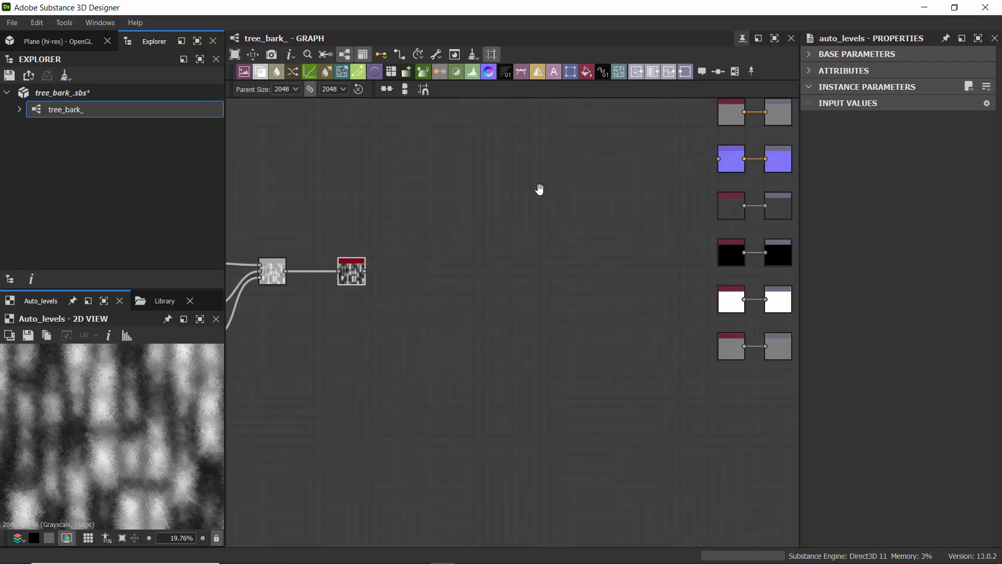
{"action": "middle_click_drag", "start_coordinate": [539, 188], "coordinate": [516, 215]}
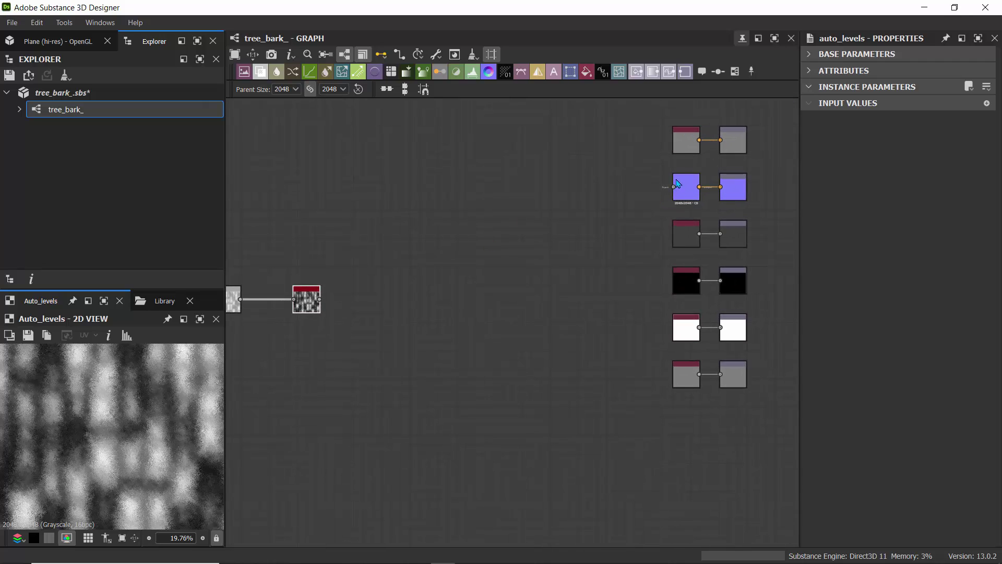
{"action": "scroll", "coordinate": [686, 193], "scroll_direction": "up", "scroll_amount": 5}
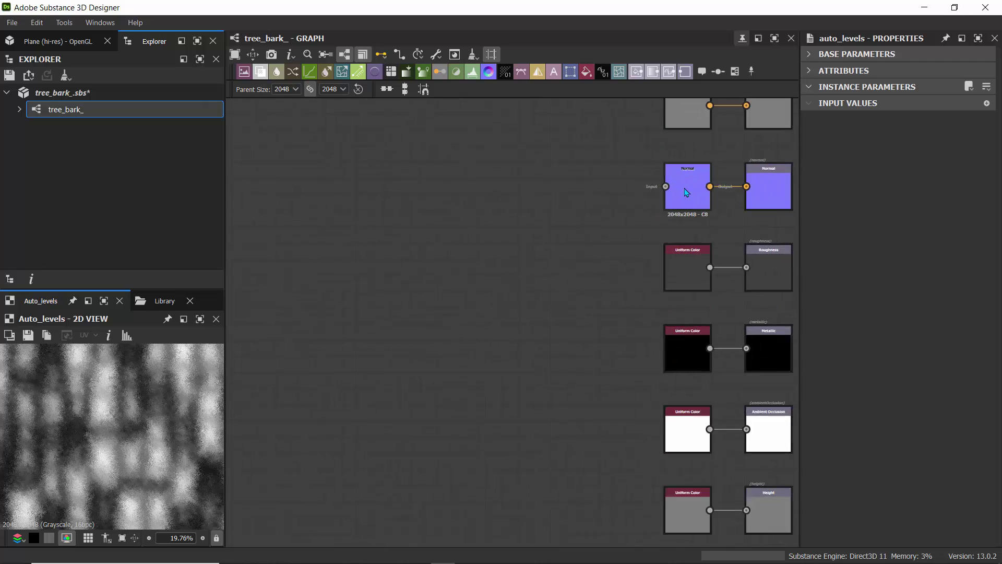
{"action": "scroll", "coordinate": [686, 193], "scroll_direction": "down", "scroll_amount": 4}
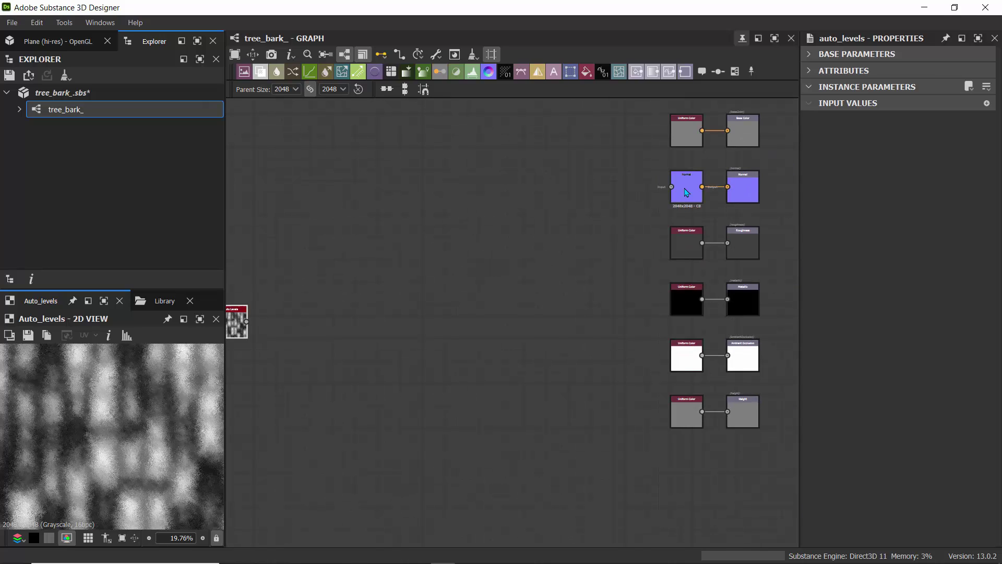
{"action": "left_click_drag", "start_coordinate": [238, 317], "coordinate": [597, 183]}
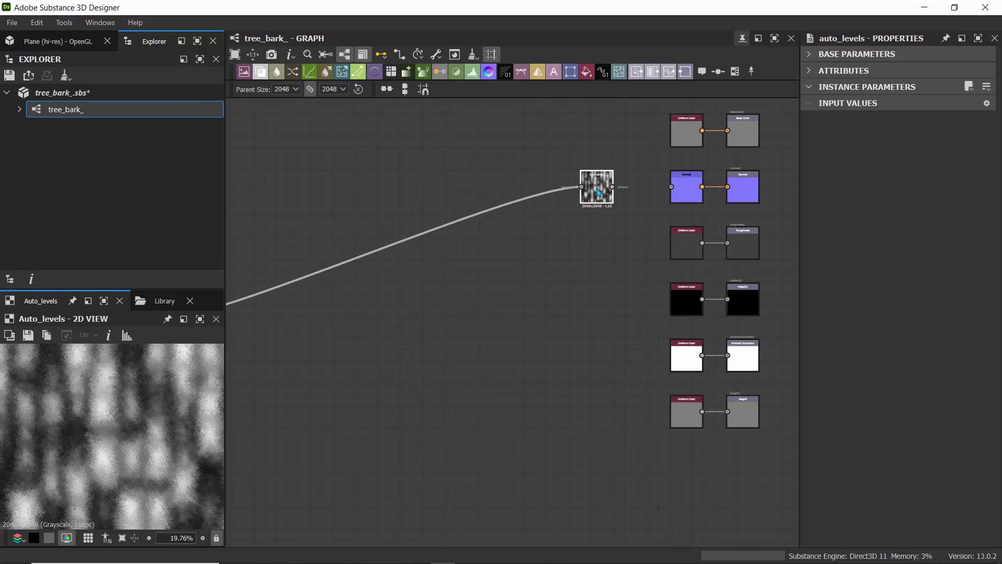
{"action": "scroll", "coordinate": [326, 192], "scroll_direction": "down", "scroll_amount": 4}
{"action": "middle_click_drag", "start_coordinate": [327, 192], "coordinate": [446, 224]}
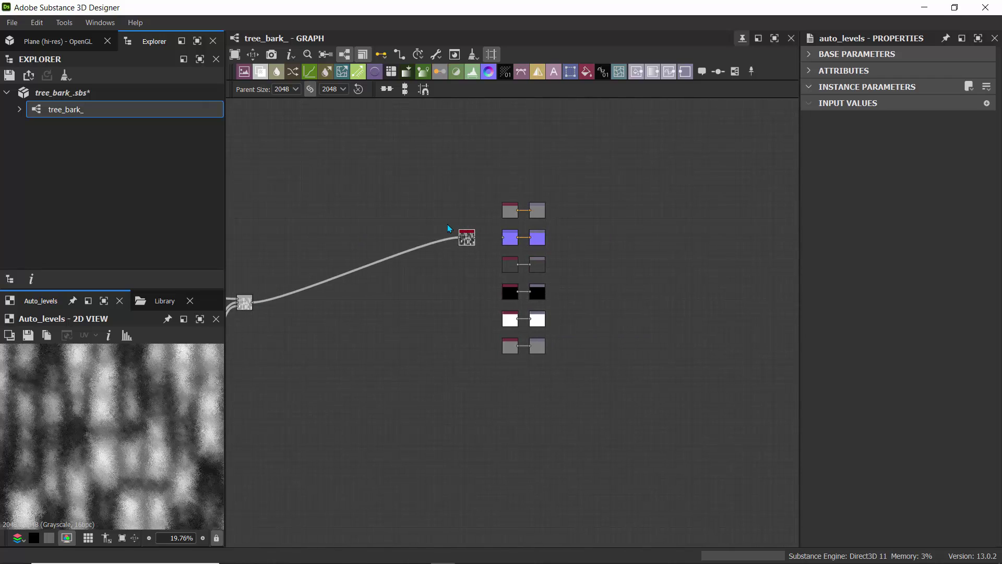
{"action": "middle_click_drag", "start_coordinate": [299, 230], "coordinate": [428, 241]}
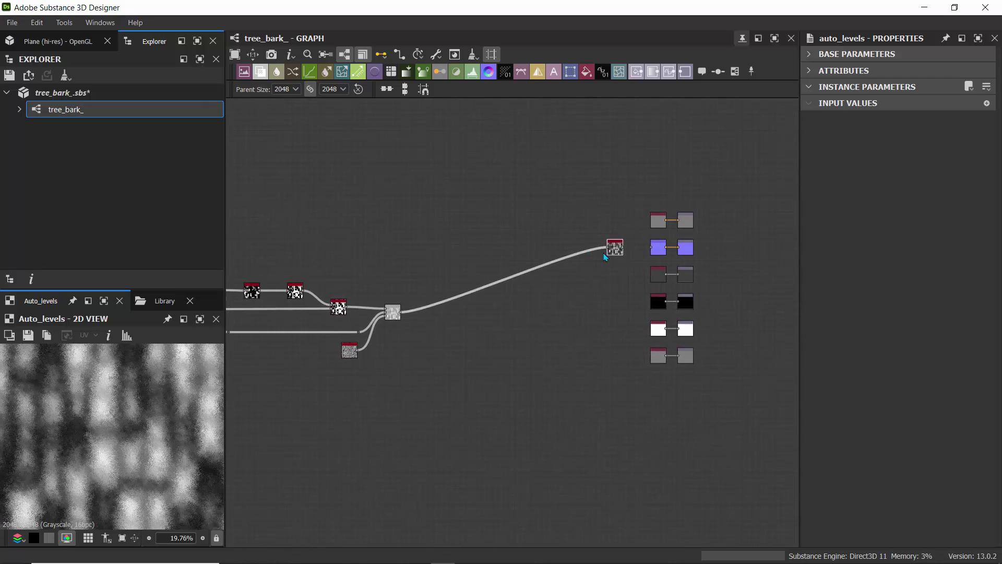
- Move the Auto Levels node back beside the Blend node and bring the output nodes with their source nodes closer to it
{"action": "left_click_drag", "start_coordinate": [611, 247], "coordinate": [441, 312]}
{"action": "left_click_drag", "start_coordinate": [625, 188], "coordinate": [730, 417]}
{"action": "middle_click_drag", "start_coordinate": [652, 226], "coordinate": [398, 229]}
{"action": "scroll", "coordinate": [387, 257], "scroll_direction": "up", "scroll_amount": 5}
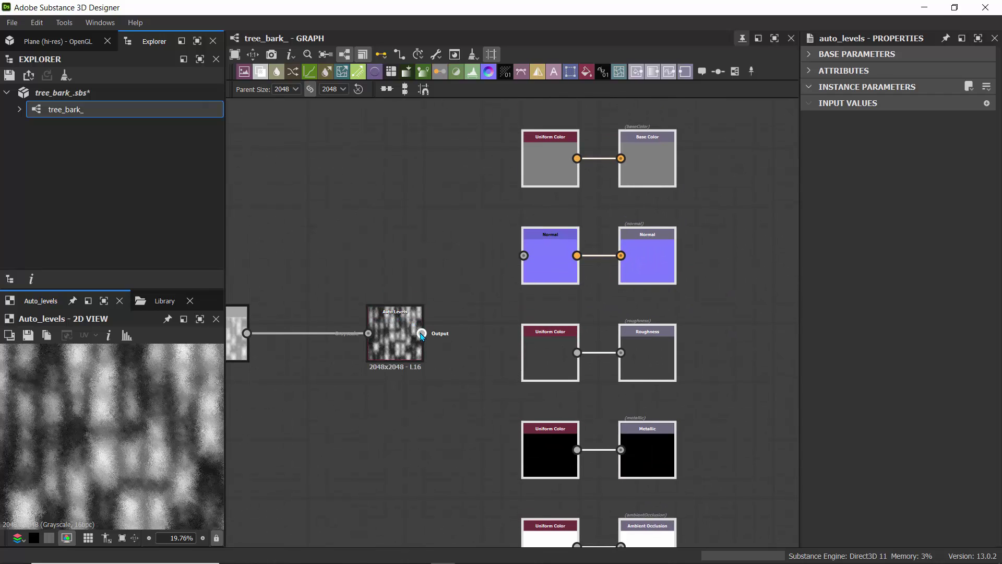
- Connect the Auto Levels output to the Normal node's input and preview the Normal node
{"action": "left_click_drag", "start_coordinate": [421, 333], "coordinate": [523, 256]}
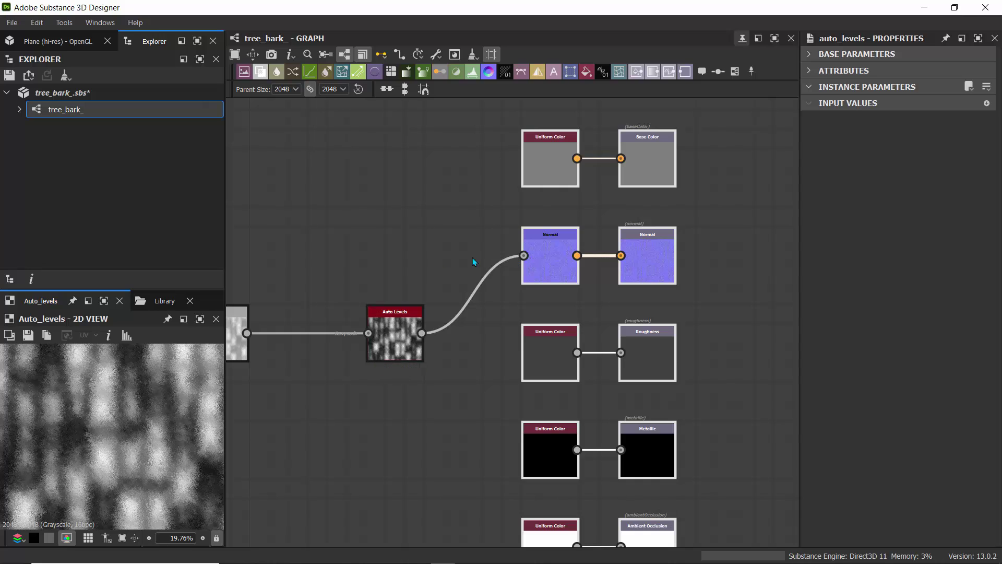
{"action": "left_click", "coordinate": [551, 263]}
{"action": "double_click", "coordinate": [550, 263]}
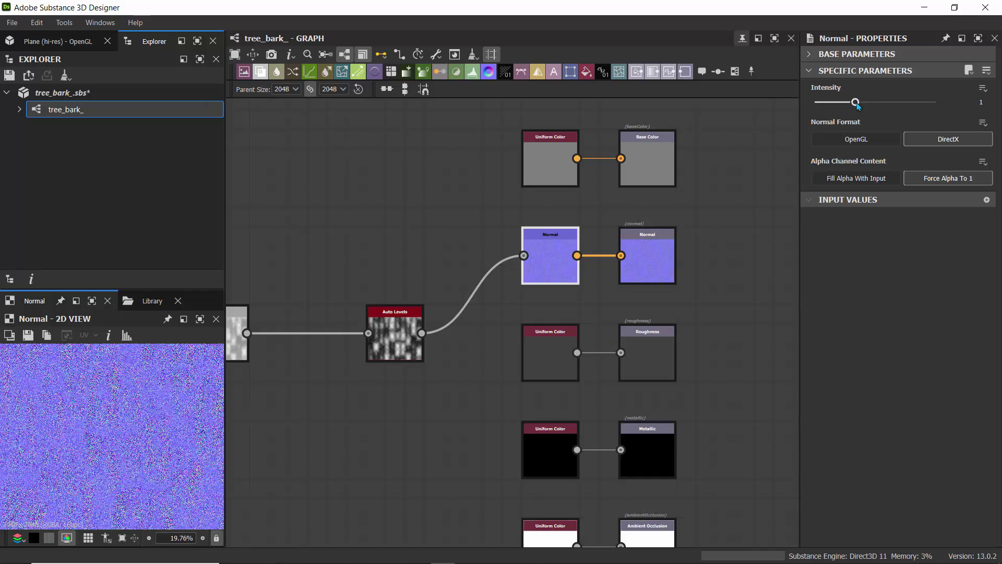
- Set the Normal node's Intensity to 9 and check the whole normal map in the 2D view
{"action": "left_click_drag", "start_coordinate": [856, 104], "coordinate": [935, 108]}
{"action": "left_click", "coordinate": [979, 102]}
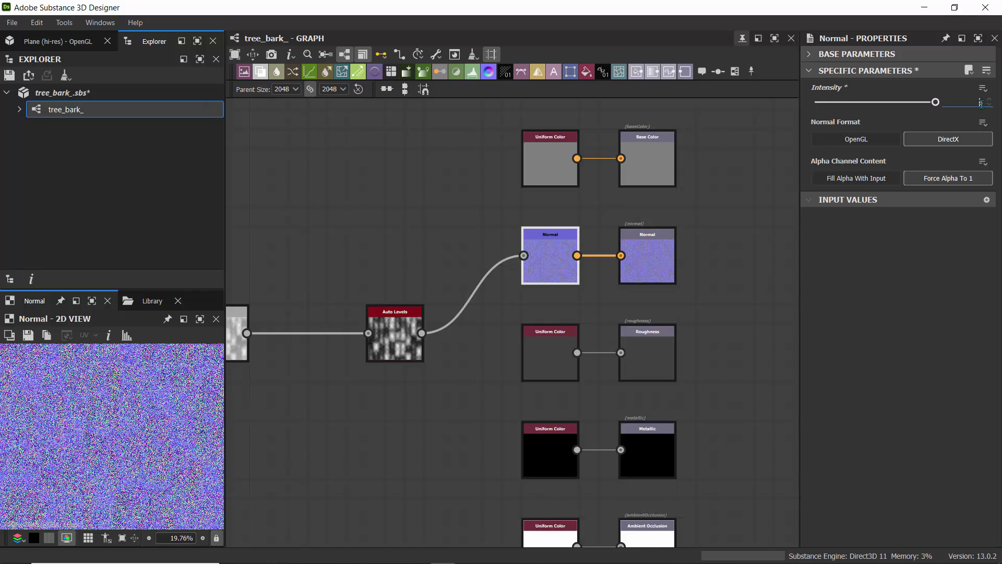
{"action": "key", "text": "Return"}
{"action": "scroll", "coordinate": [70, 415], "scroll_direction": "down", "scroll_amount": 3}
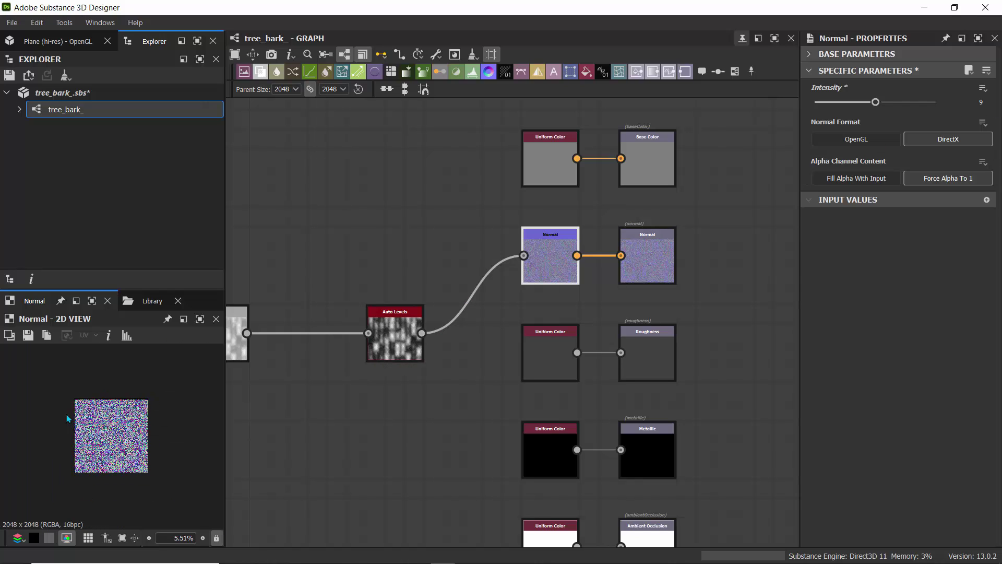
{"action": "scroll", "coordinate": [67, 418], "scroll_direction": "up", "scroll_amount": 1}
- Cut the links into the Ambient Occlusion and Height outputs and move their two Uniform Color nodes aside
{"action": "middle_click_drag", "start_coordinate": [324, 275], "coordinate": [335, 151]}
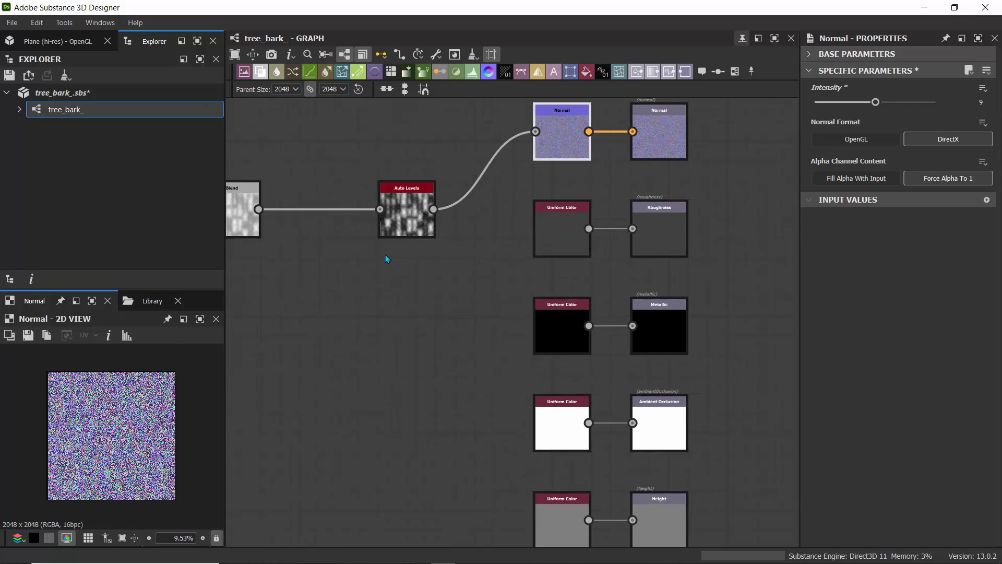
{"action": "middle_click_drag", "start_coordinate": [364, 279], "coordinate": [372, 247]}
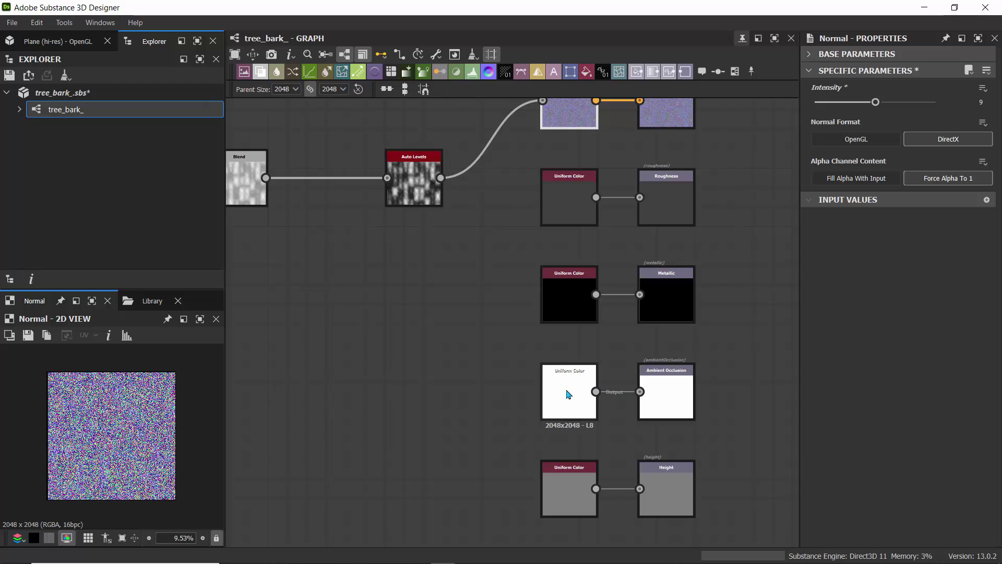
{"action": "left_click_drag", "start_coordinate": [527, 351], "coordinate": [592, 517]}
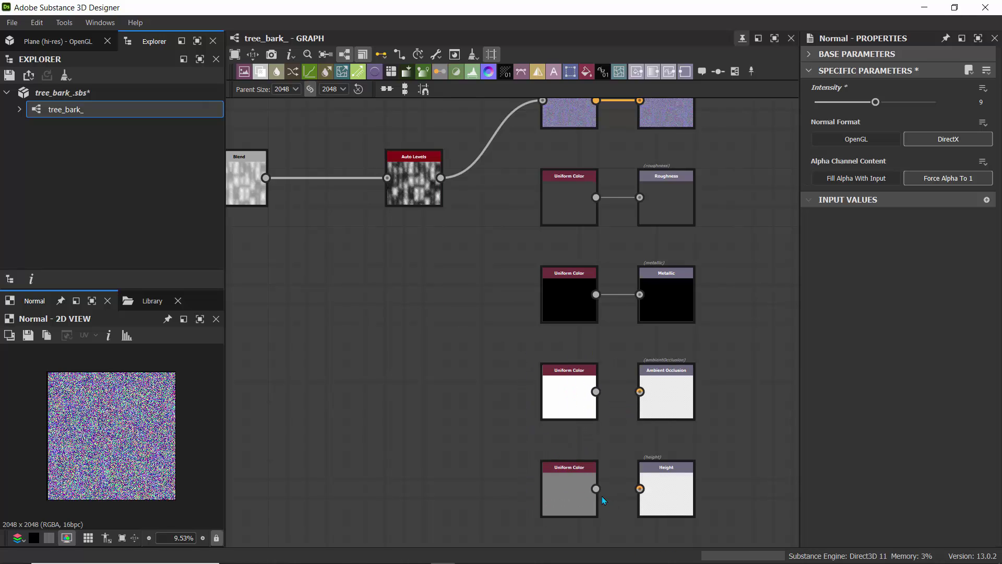
{"action": "left_click_drag", "start_coordinate": [566, 398], "coordinate": [332, 417]}
{"action": "left_click_drag", "start_coordinate": [586, 497], "coordinate": [348, 491]}
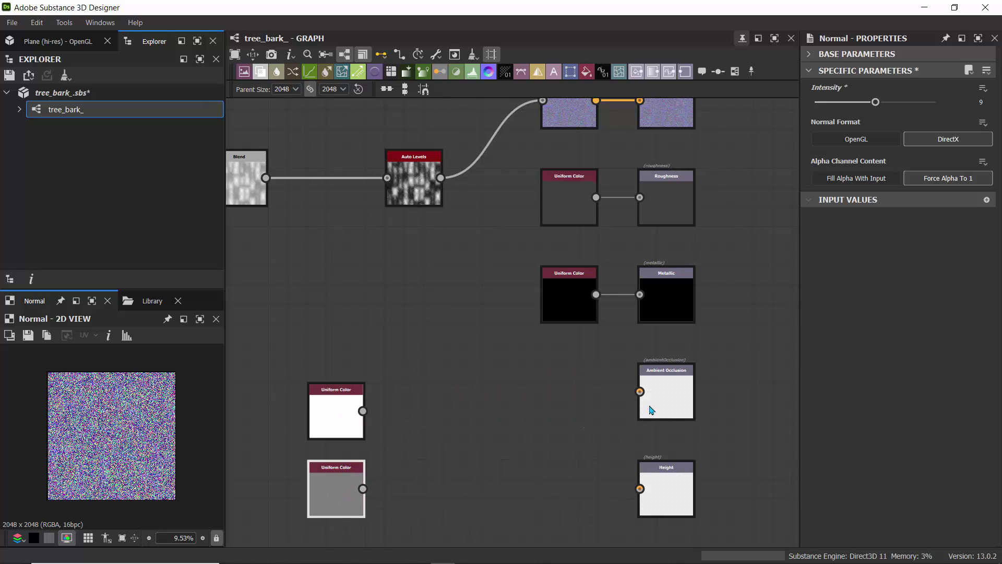
- Inspect the material on the plane in the 3D view and return to the Explorer
{"action": "left_click", "coordinate": [49, 45]}
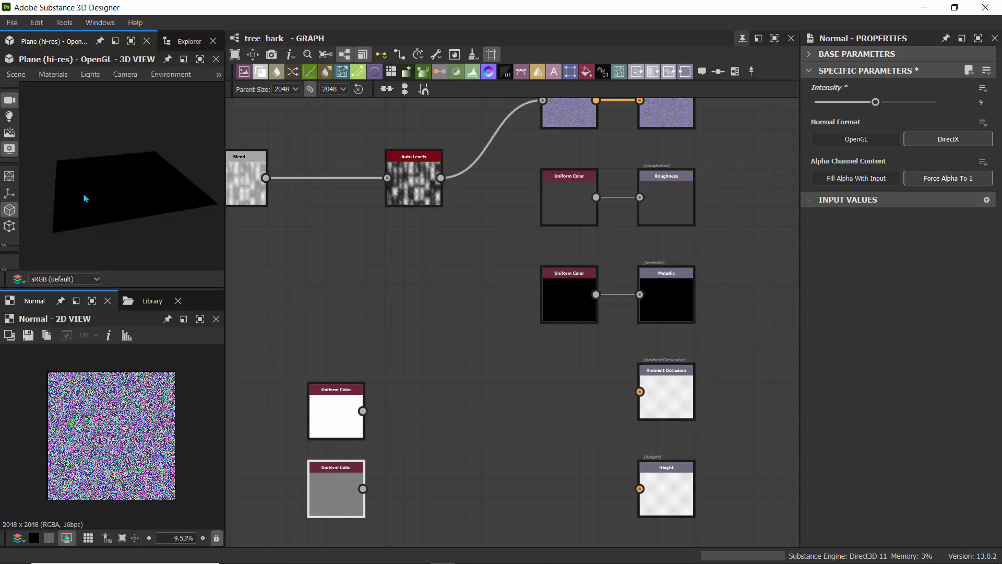
{"action": "left_click_drag", "start_coordinate": [82, 197], "coordinate": [123, 206]}
{"action": "left_click", "coordinate": [174, 47]}
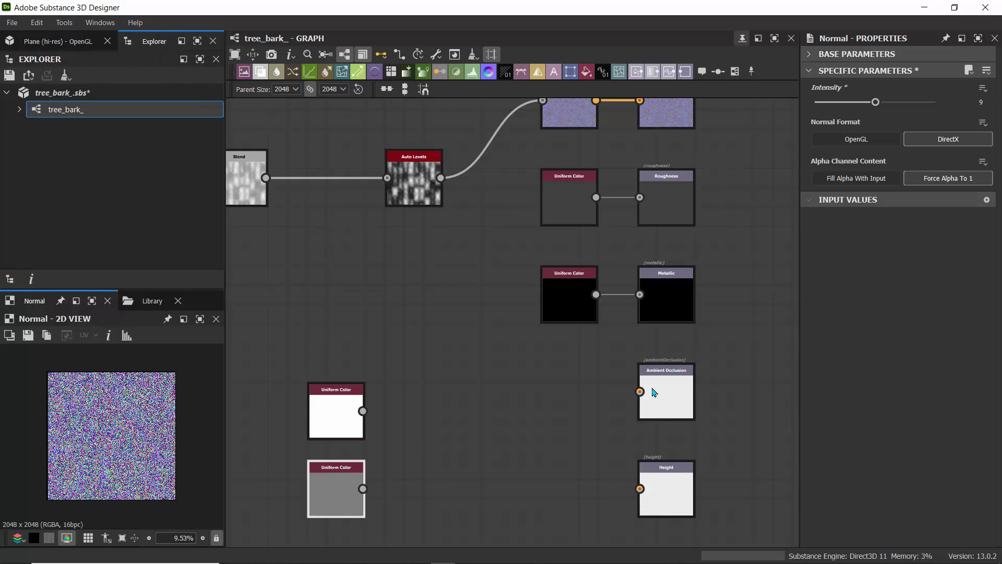
- Add an Ambient Occlusion (HBAO) node in front of the Ambient Occlusion output and connect it to that output
{"action": "key", "text": "space"}
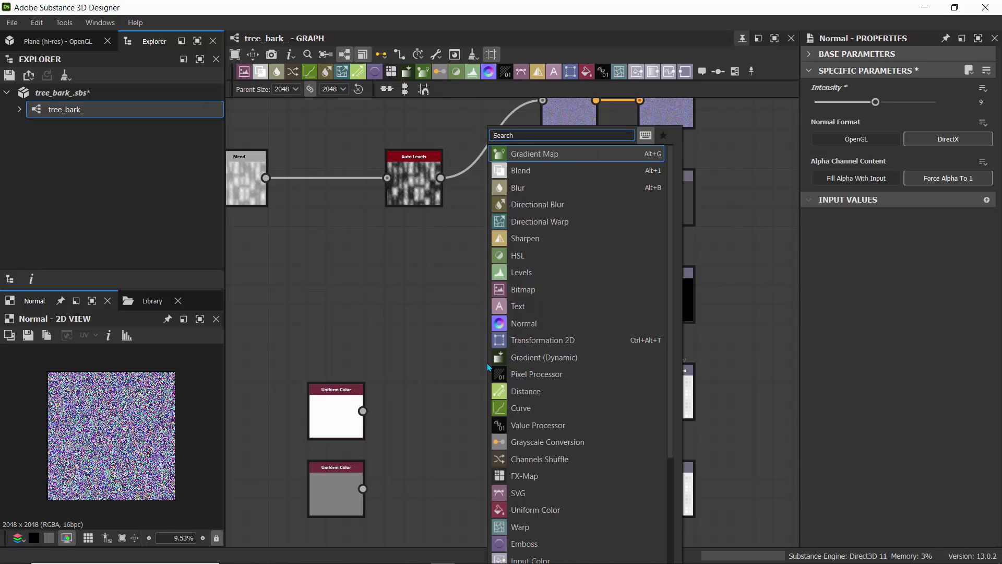
{"action": "type", "text": "ambie"}
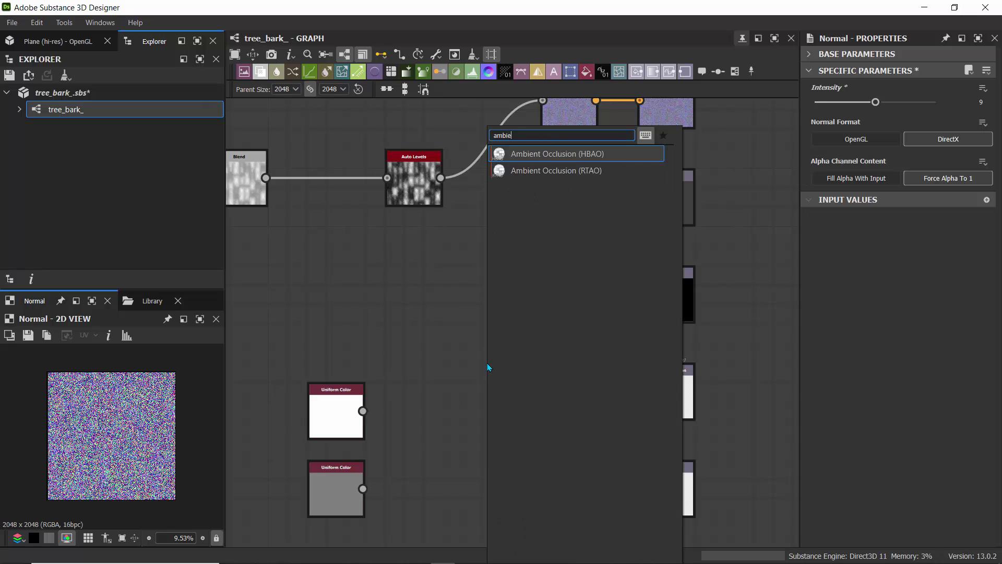
{"action": "type", "text": "nt"}
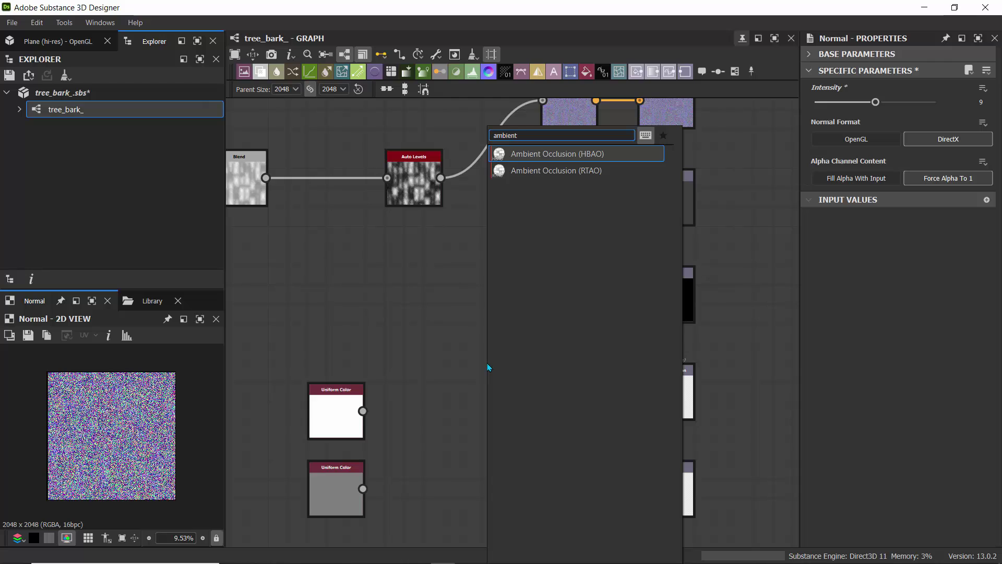
{"action": "left_click", "coordinate": [547, 159]}
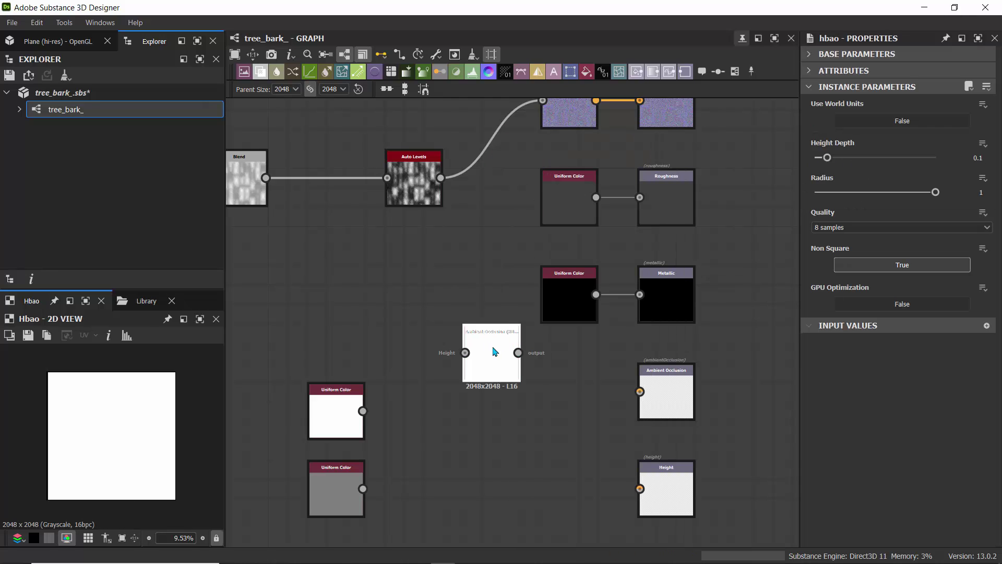
{"action": "left_click_drag", "start_coordinate": [492, 352], "coordinate": [564, 383]}
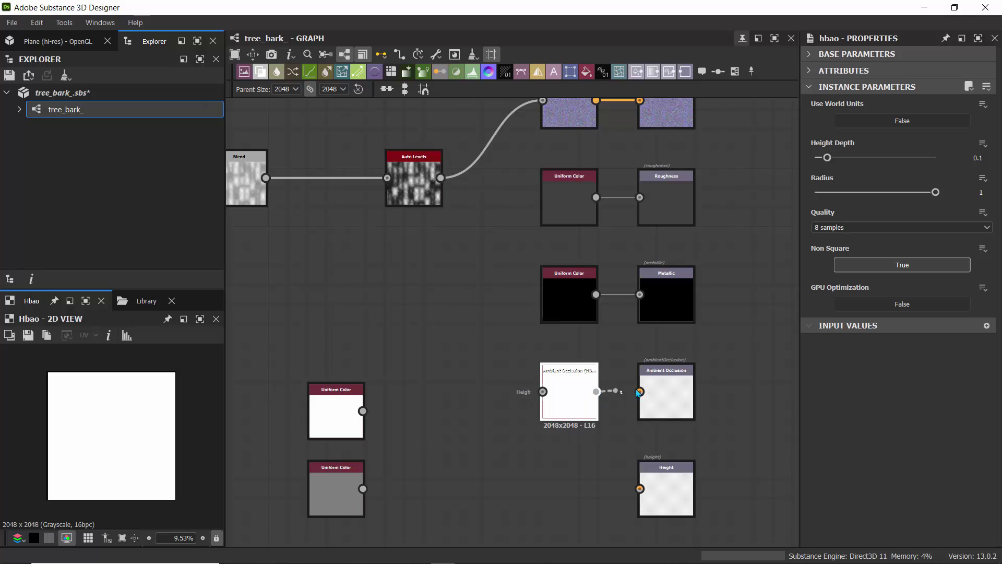
{"action": "left_click_drag", "start_coordinate": [637, 392], "coordinate": [639, 391]}
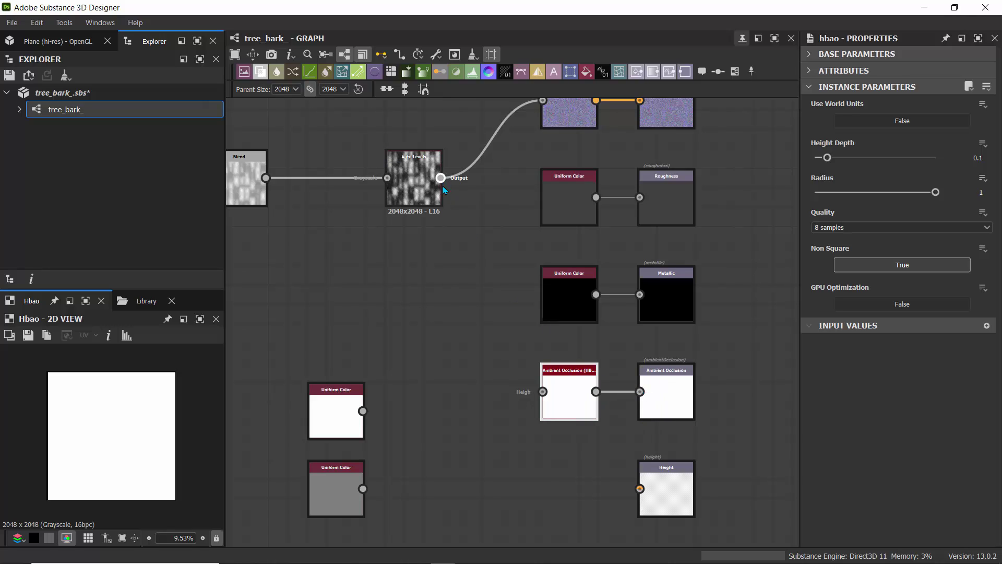
- Connect the Auto Levels output to the HBAO node's Height input and inspect the occlusion map up close
{"action": "left_click_drag", "start_coordinate": [440, 178], "coordinate": [544, 392]}
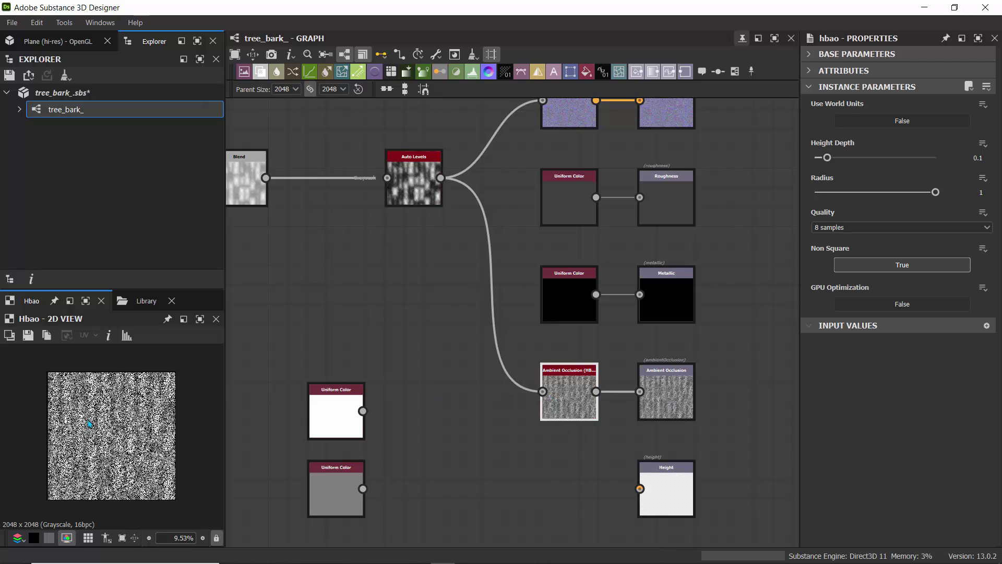
{"action": "scroll", "coordinate": [90, 422], "scroll_direction": "up", "scroll_amount": 3}
{"action": "scroll", "coordinate": [106, 424], "scroll_direction": "down", "scroll_amount": 3}
{"action": "scroll", "coordinate": [121, 430], "scroll_direction": "up", "scroll_amount": 5}
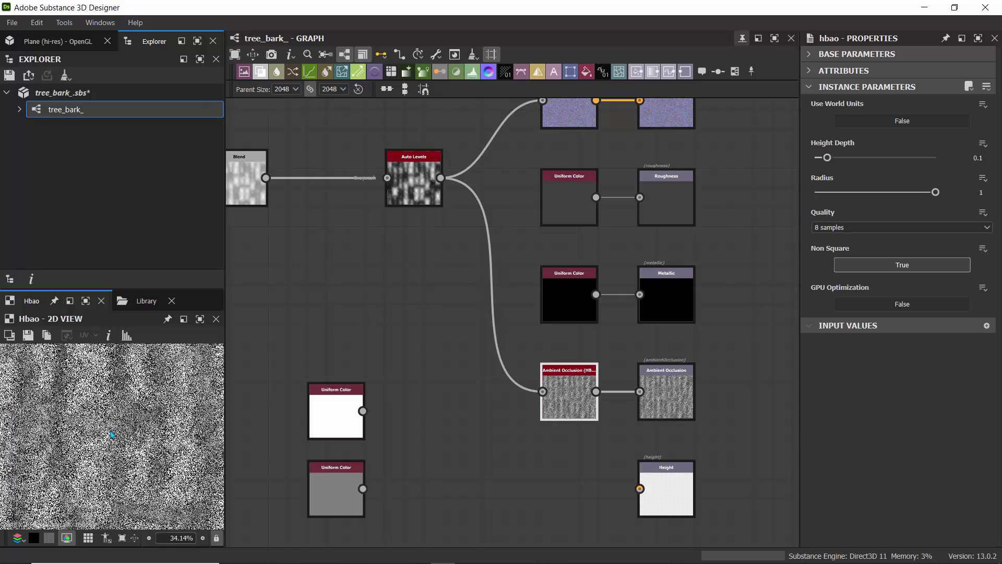
{"action": "scroll", "coordinate": [344, 344], "scroll_direction": "down", "scroll_amount": 1}
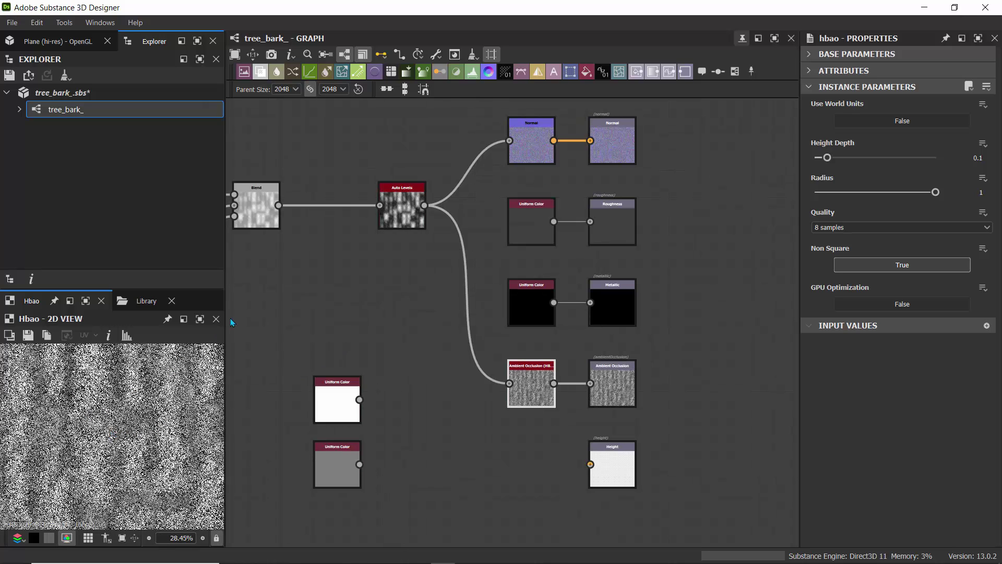
{"action": "middle_click_drag", "start_coordinate": [232, 322], "coordinate": [302, 302]}
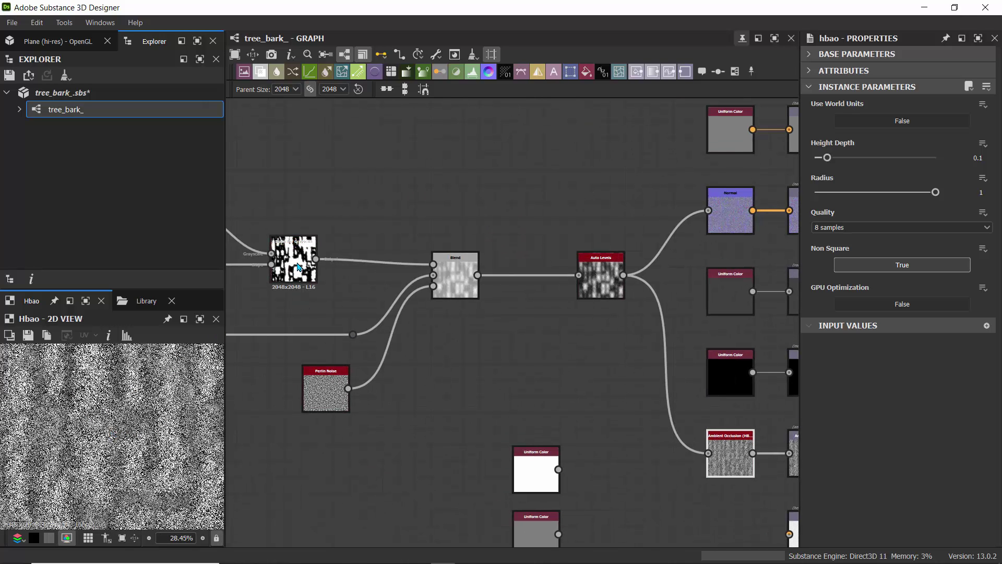
{"action": "scroll", "coordinate": [298, 267], "scroll_direction": "up", "scroll_amount": 3}
{"action": "scroll", "coordinate": [299, 267], "scroll_direction": "down", "scroll_amount": 3}
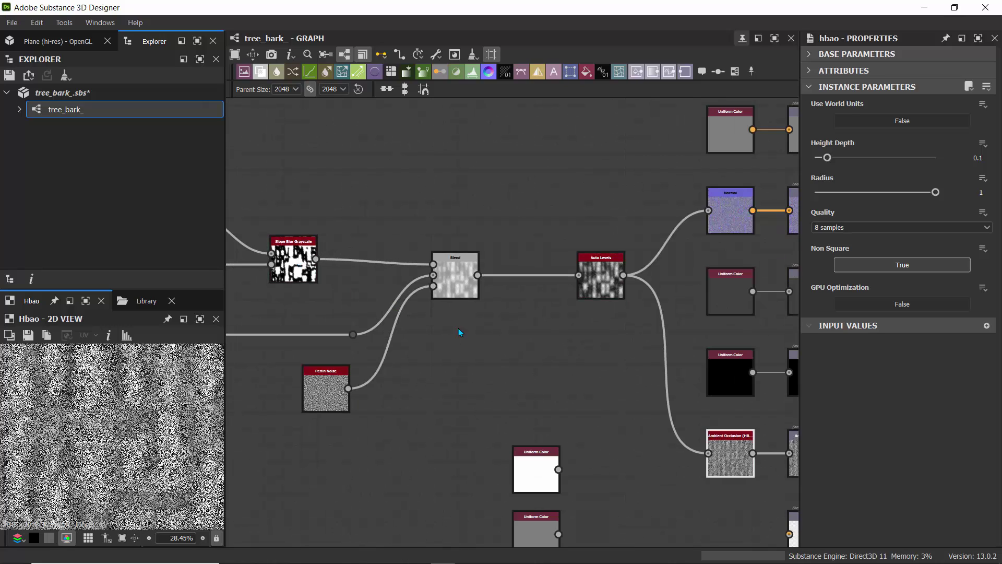
{"action": "middle_click_drag", "start_coordinate": [458, 327], "coordinate": [363, 239]}
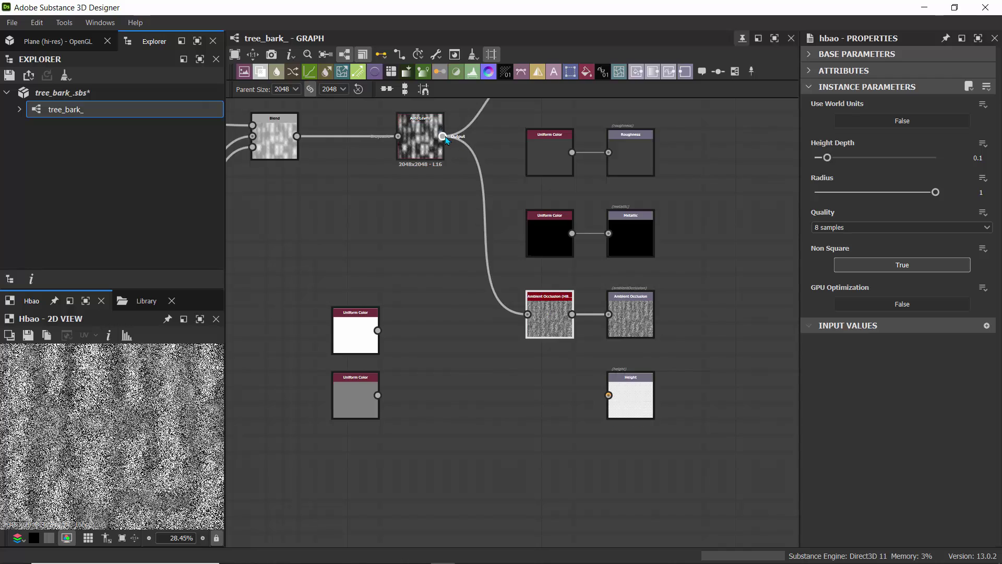
- Connect the Auto Levels output to the Height output, place that output below the HBAO node, and save all packages
{"action": "left_click_drag", "start_coordinate": [475, 253], "coordinate": [553, 378]}
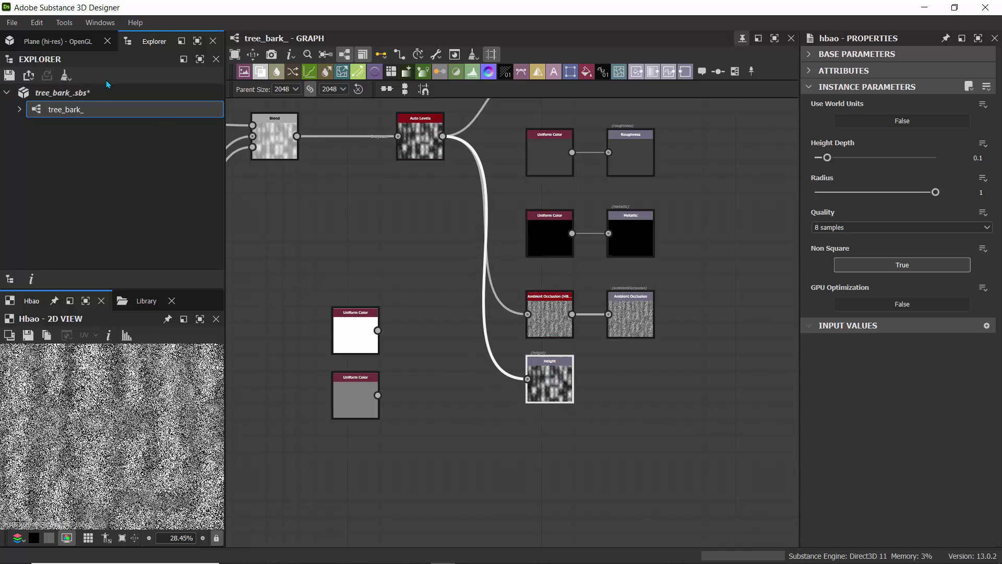
{"action": "left_click", "coordinate": [12, 22]}
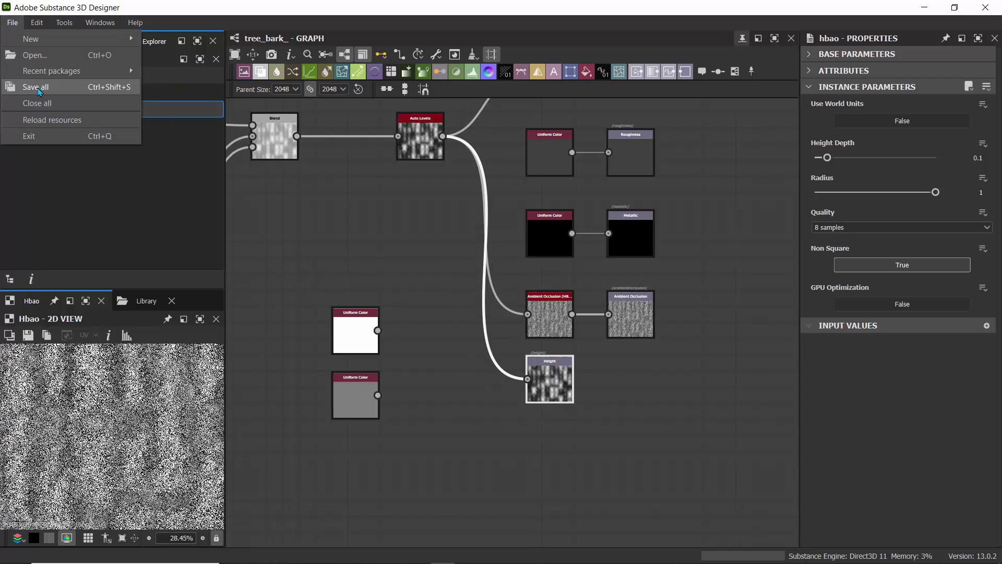
{"action": "left_click", "coordinate": [36, 87]}
{"action": "middle_click_drag", "start_coordinate": [305, 206], "coordinate": [397, 279]}
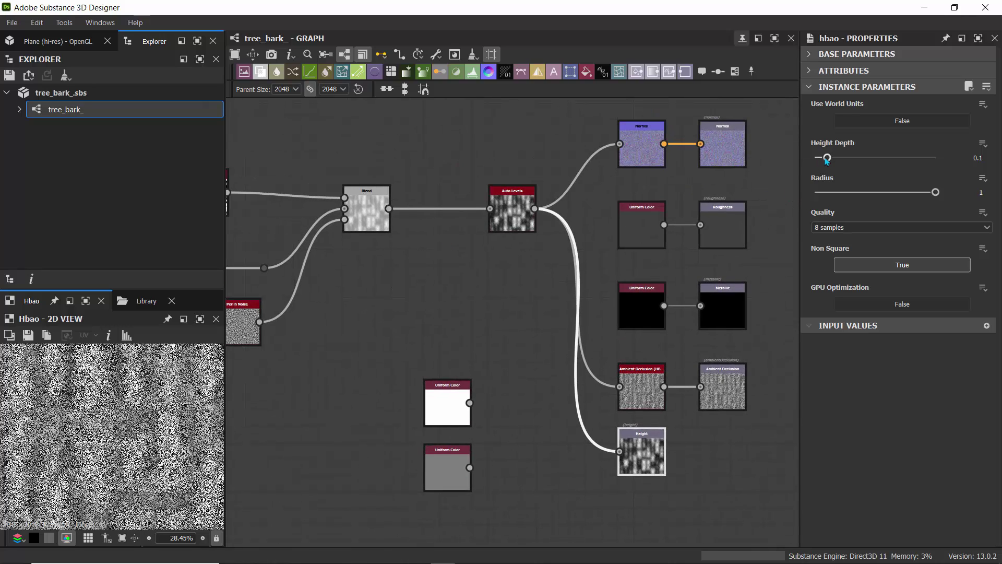
- Examine the bark surface on the plane in the 3D view, up close and maximized, under different light directions
{"action": "left_click", "coordinate": [58, 41]}
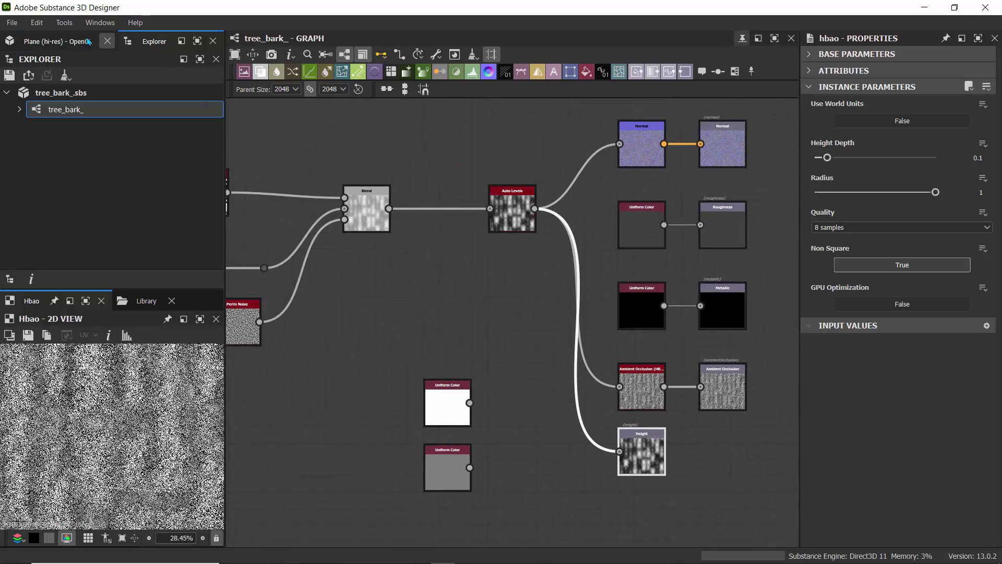
{"action": "left_click_drag", "start_coordinate": [102, 204], "coordinate": [124, 216]}
{"action": "scroll", "coordinate": [93, 217], "scroll_direction": "up", "scroll_amount": 3}
{"action": "scroll", "coordinate": [124, 216], "scroll_direction": "up", "scroll_amount": 3}
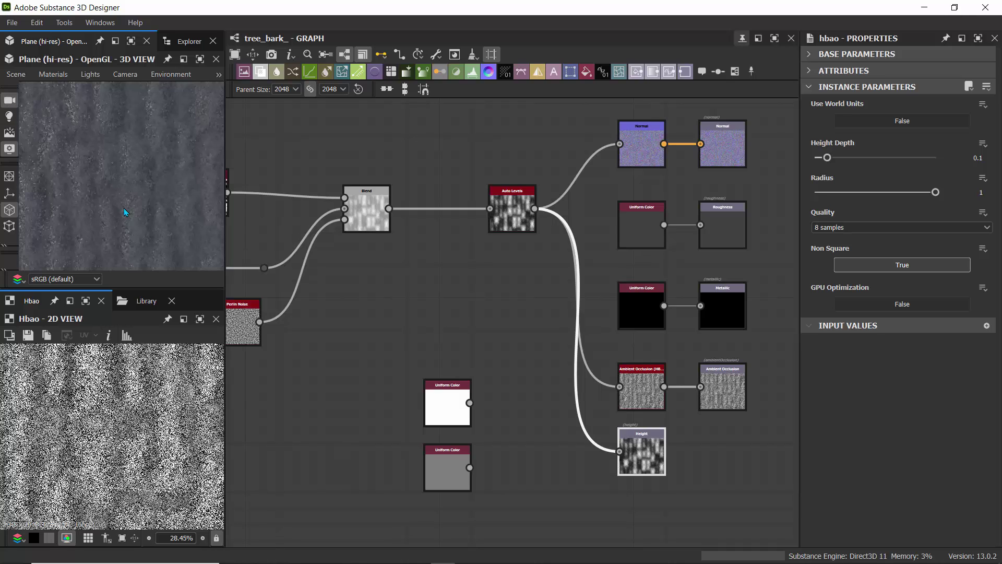
{"action": "mouse_move", "coordinate": [124, 208]}
{"action": "right_mouse_down", "text": "shift"}
{"action": "mouse_move", "coordinate": [45, 196]}
{"action": "mouse_move", "coordinate": [1, 223]}
{"action": "mouse_move", "coordinate": [170, 216]}
{"action": "mouse_move", "coordinate": [76, 225]}
{"action": "right_mouse_up", "text": "shift"}
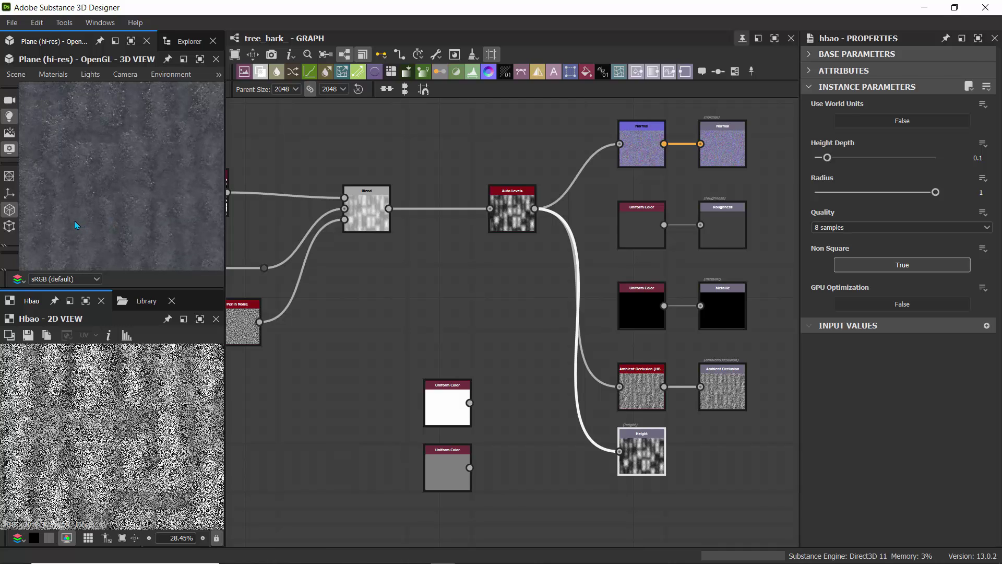
{"action": "key", "text": "ctrl+space"}
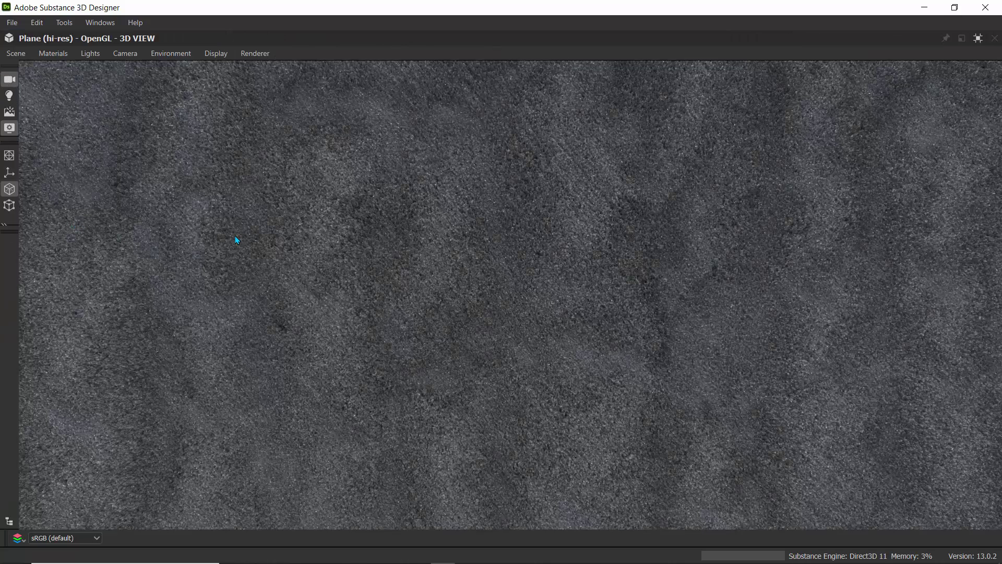
{"action": "right_click_drag", "start_coordinate": [327, 249], "coordinate": [434, 251], "text": "shift"}
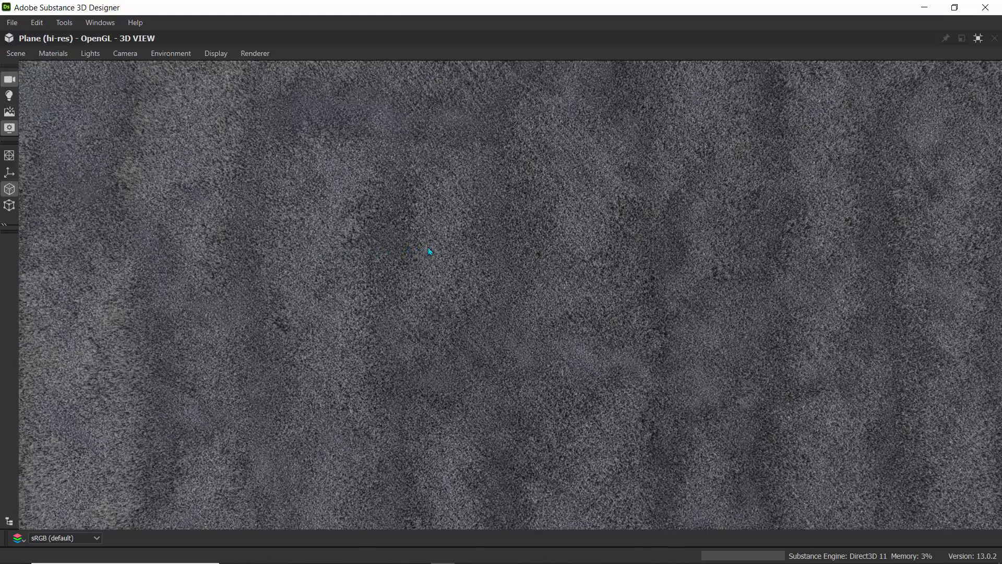
{"action": "scroll", "coordinate": [450, 254], "scroll_direction": "down", "scroll_amount": 5}
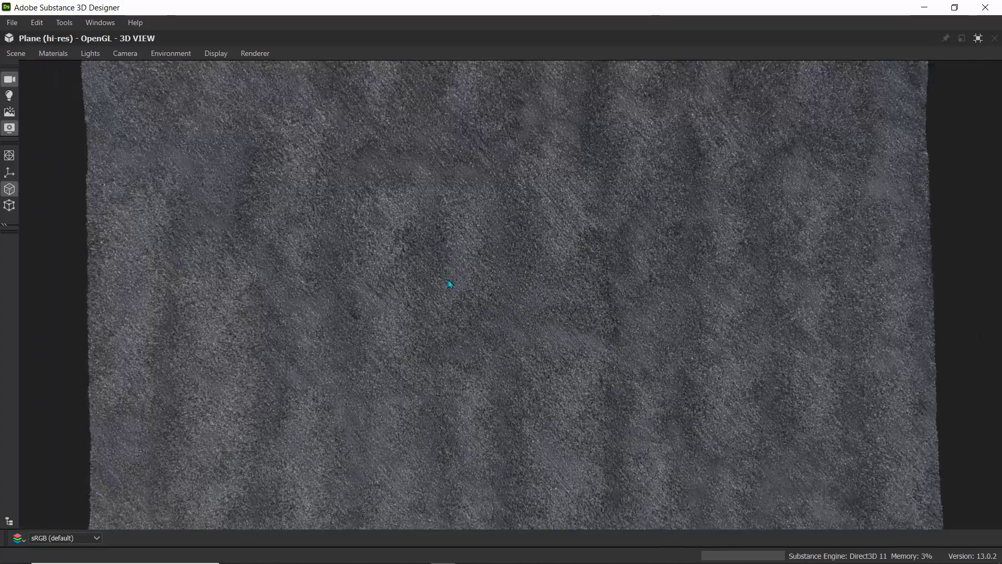
{"action": "left_click_drag", "start_coordinate": [449, 284], "coordinate": [434, 340]}
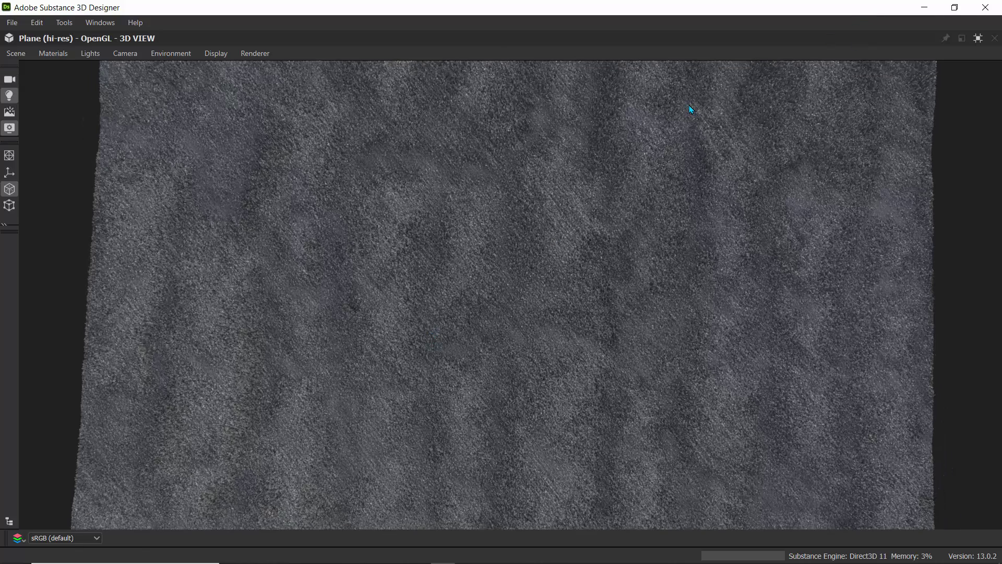
{"action": "key", "text": "ctrl+space"}
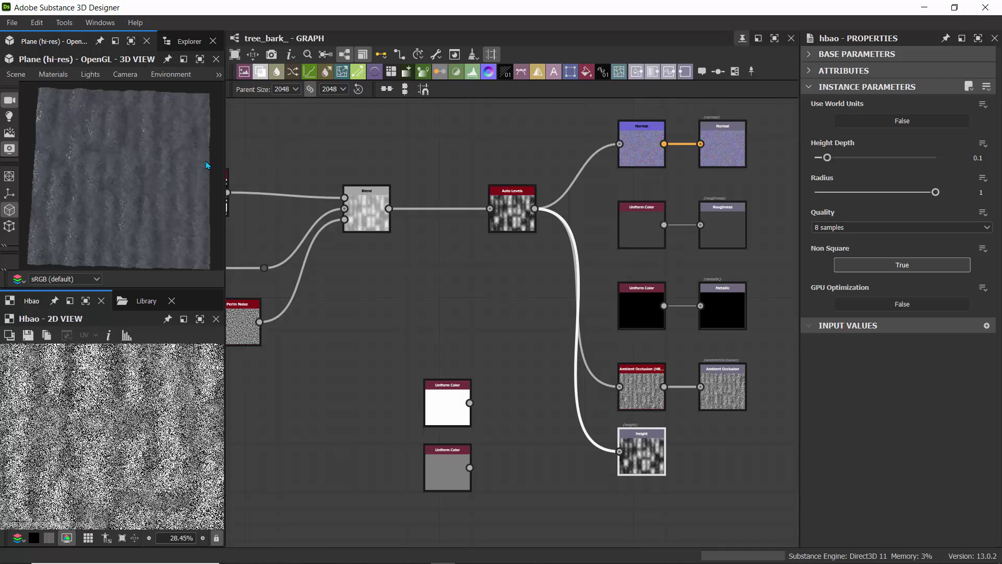
- In the 3D view's Metallic Roughness material, set the Tessellation Factor to 16 and the height Scale to 6.98
{"action": "left_click", "coordinate": [58, 75]}
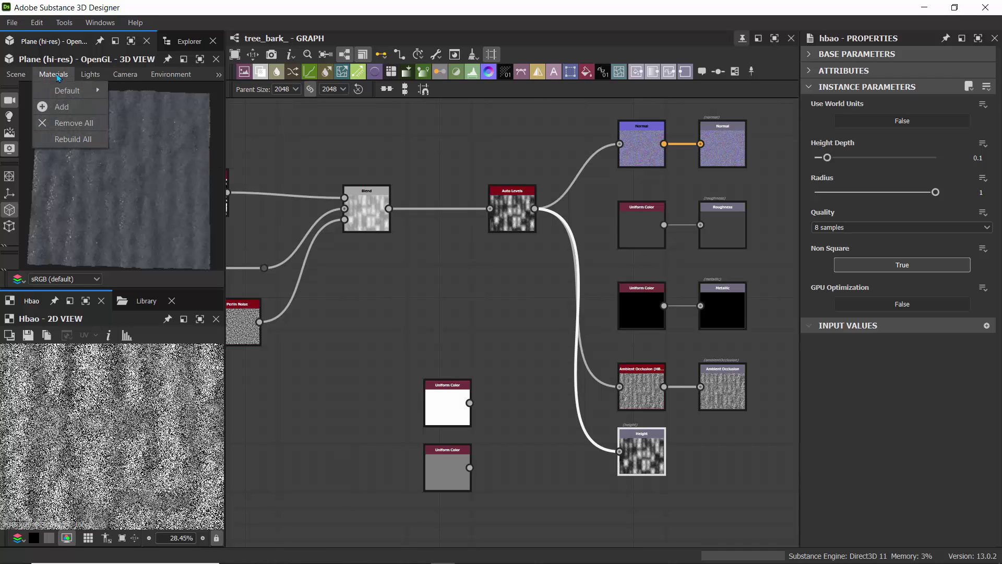
{"action": "mouse_move", "coordinate": [61, 91]}
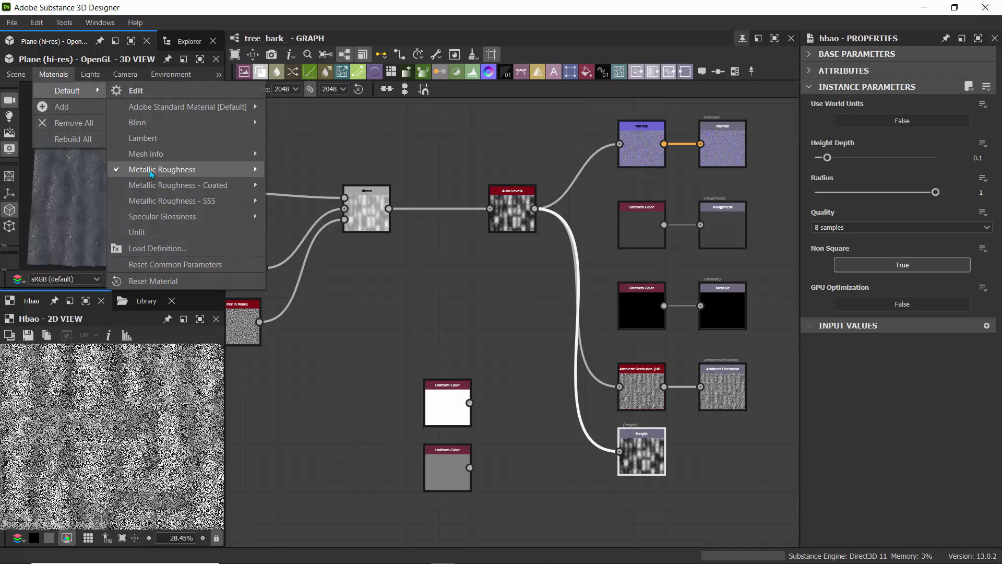
{"action": "mouse_move", "coordinate": [209, 169]}
{"action": "left_click", "coordinate": [298, 173]}
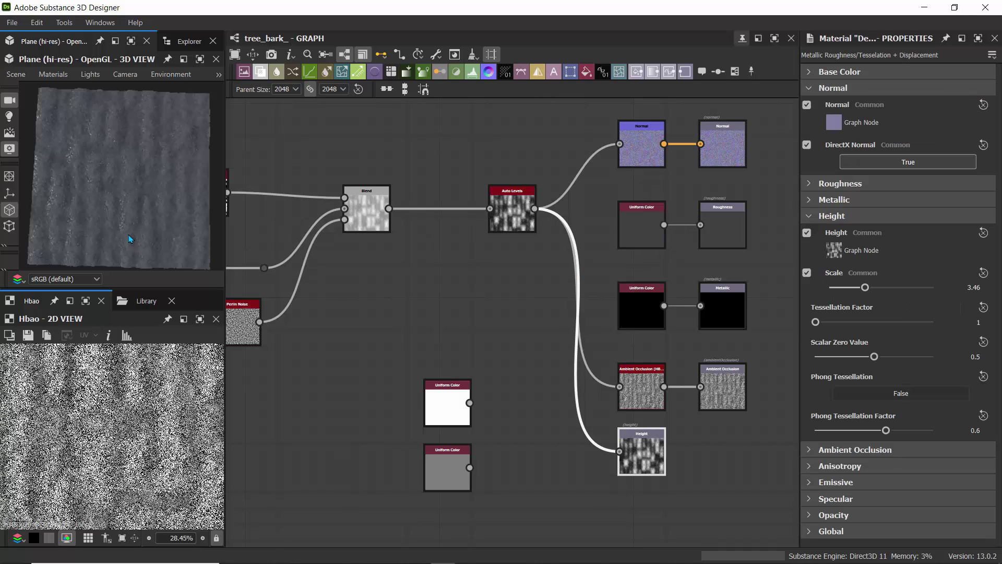
{"action": "left_click_drag", "start_coordinate": [128, 234], "coordinate": [96, 125]}
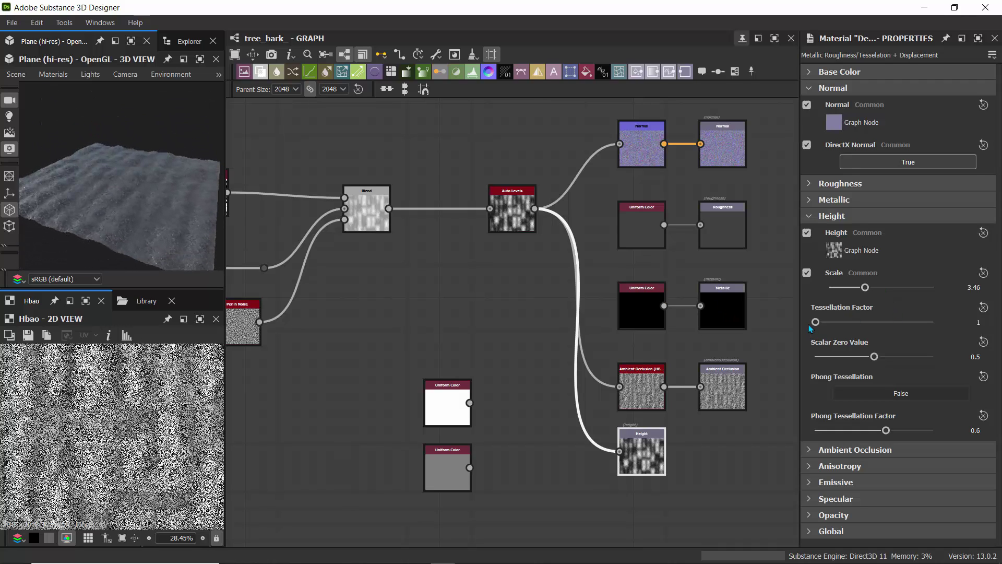
{"action": "left_click_drag", "start_coordinate": [861, 327], "coordinate": [935, 326]}
{"action": "left_click_drag", "start_coordinate": [874, 292], "coordinate": [902, 287]}
{"action": "left_click_drag", "start_coordinate": [158, 167], "coordinate": [101, 220]}
- Set the Slope Blur Grayscale node's Mode to Blur and its Intensity to 0
{"action": "scroll", "coordinate": [395, 249], "scroll_direction": "down", "scroll_amount": 3}
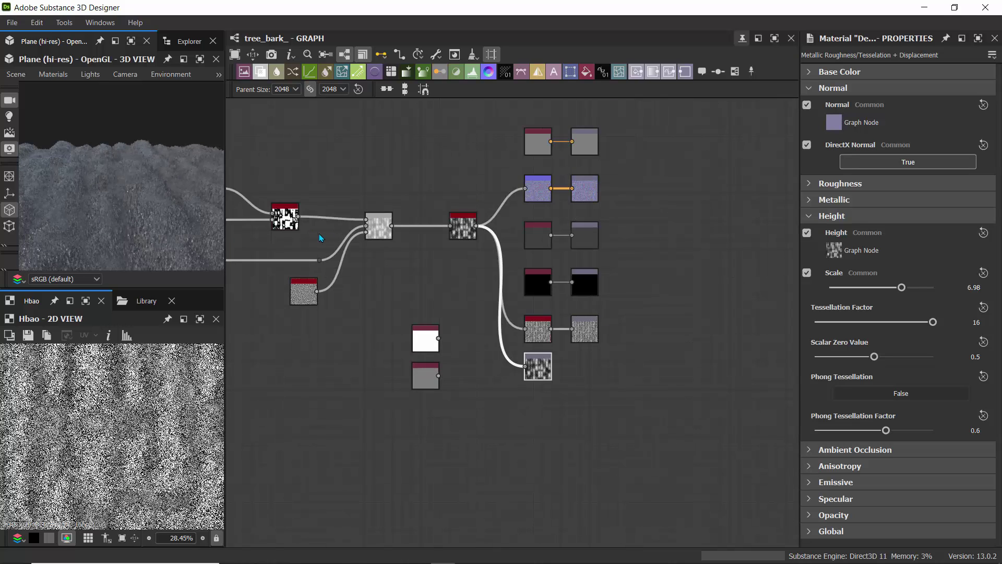
{"action": "middle_click_drag", "start_coordinate": [318, 233], "coordinate": [450, 265]}
{"action": "left_click", "coordinate": [414, 252]}
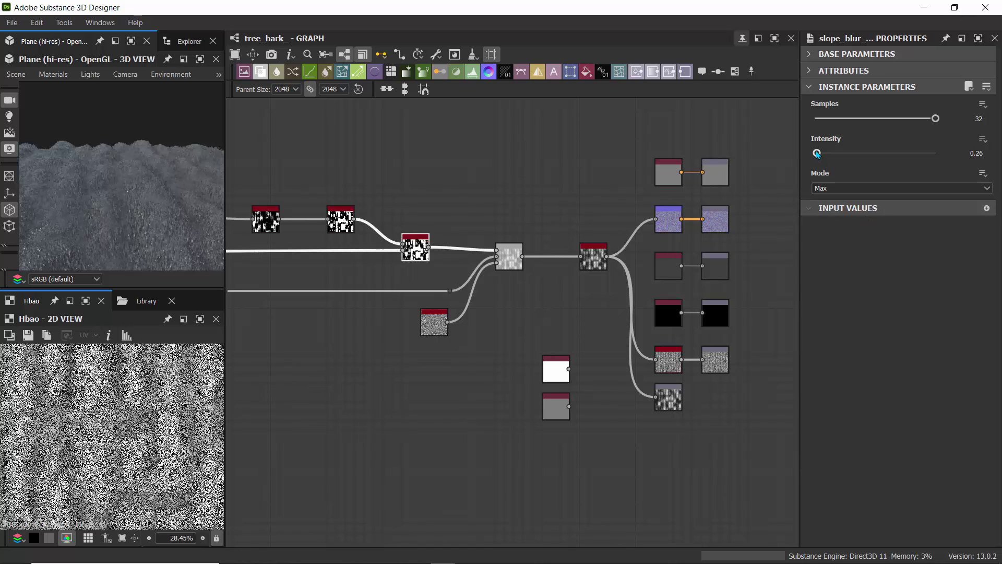
{"action": "left_click_drag", "start_coordinate": [817, 153], "coordinate": [812, 154]}
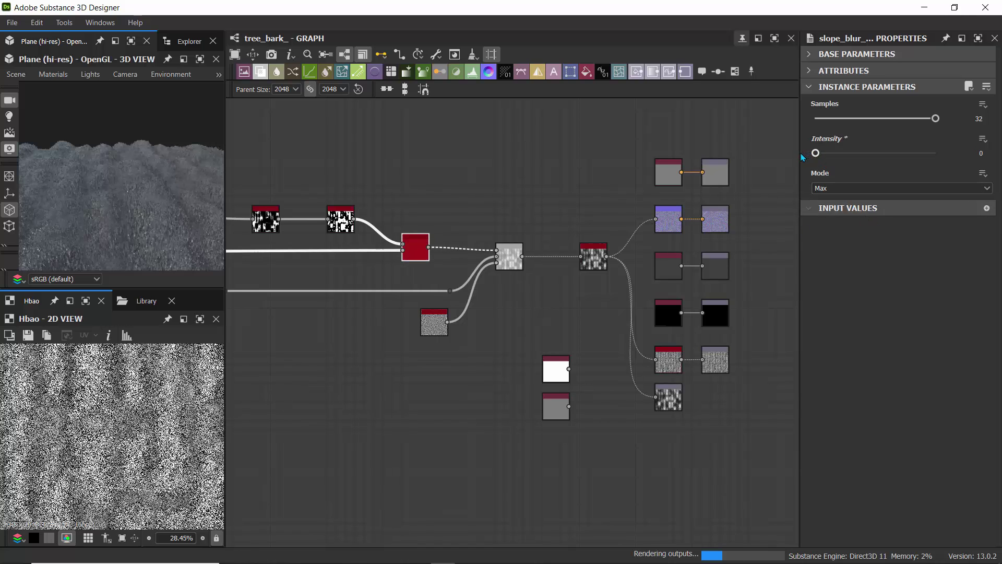
{"action": "left_click", "coordinate": [877, 189]}
{"action": "left_click", "coordinate": [831, 202]}
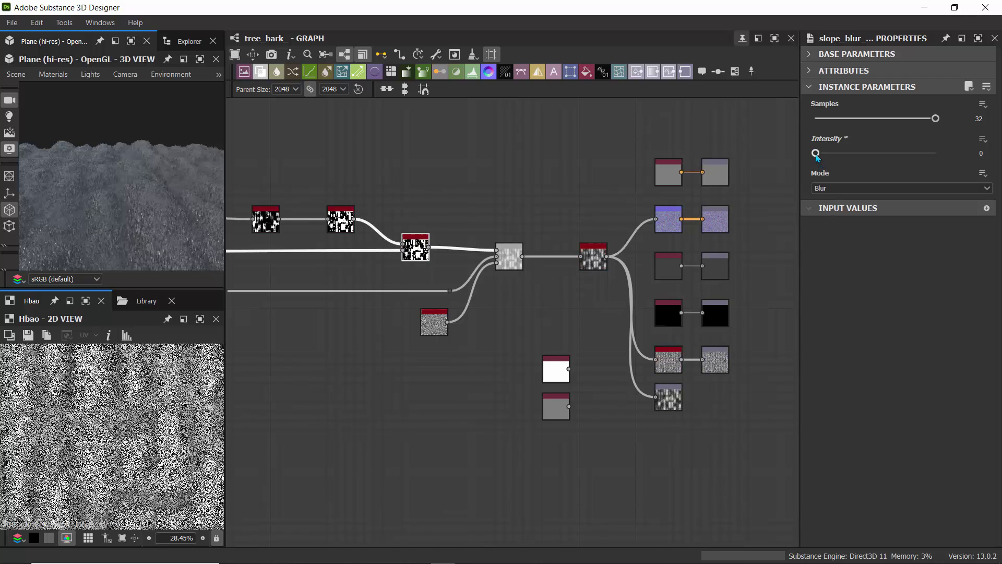
{"action": "left_click_drag", "start_coordinate": [828, 159], "coordinate": [859, 161]}
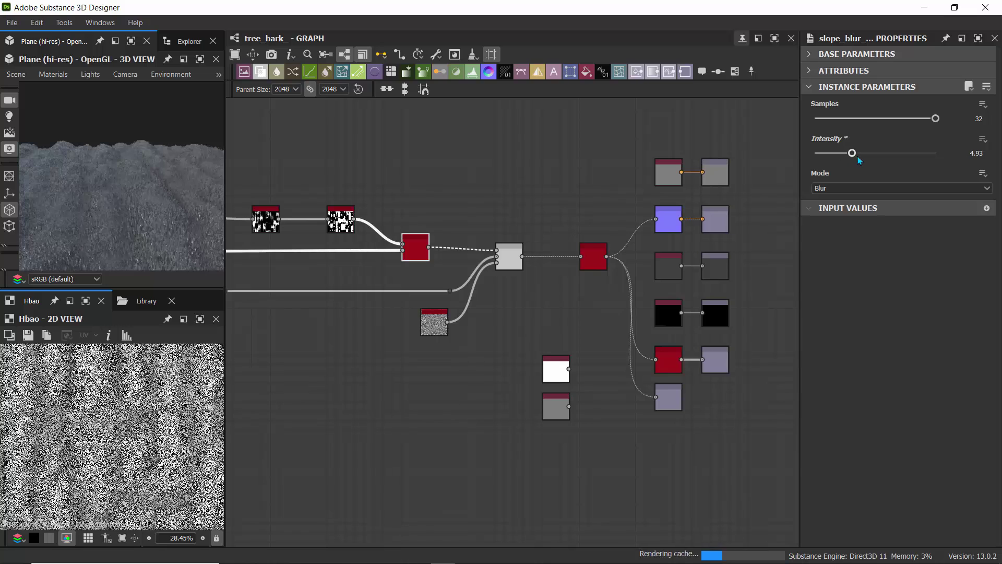
{"action": "left_click", "coordinate": [810, 152]}
- Reduce the Scale of the Perlin Noise node feeding the Blend to 4
{"action": "scroll", "coordinate": [408, 177], "scroll_direction": "down", "scroll_amount": 1}
{"action": "scroll", "coordinate": [441, 190], "scroll_direction": "up", "scroll_amount": 5}
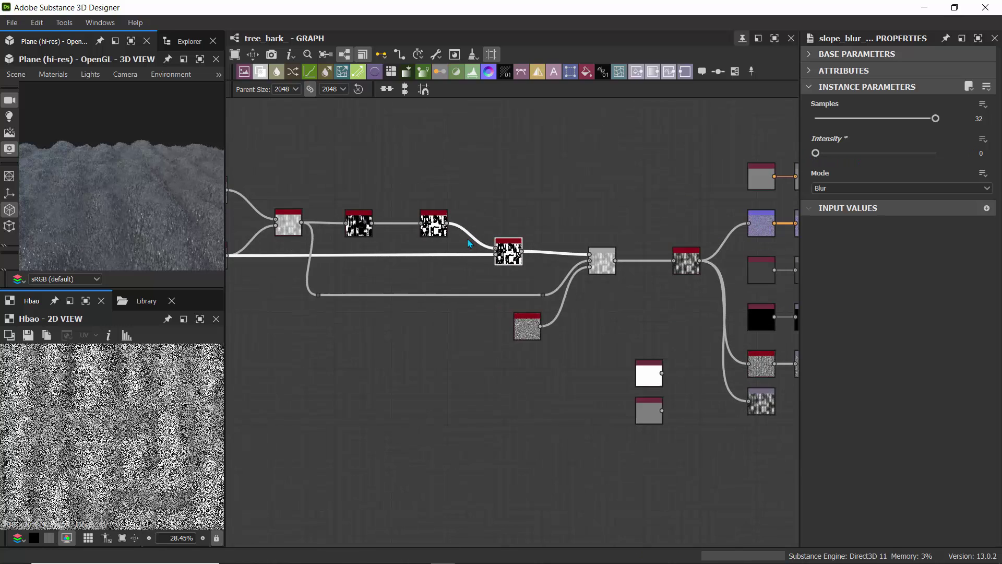
{"action": "scroll", "coordinate": [468, 243], "scroll_direction": "down", "scroll_amount": 3}
{"action": "left_click", "coordinate": [543, 345]}
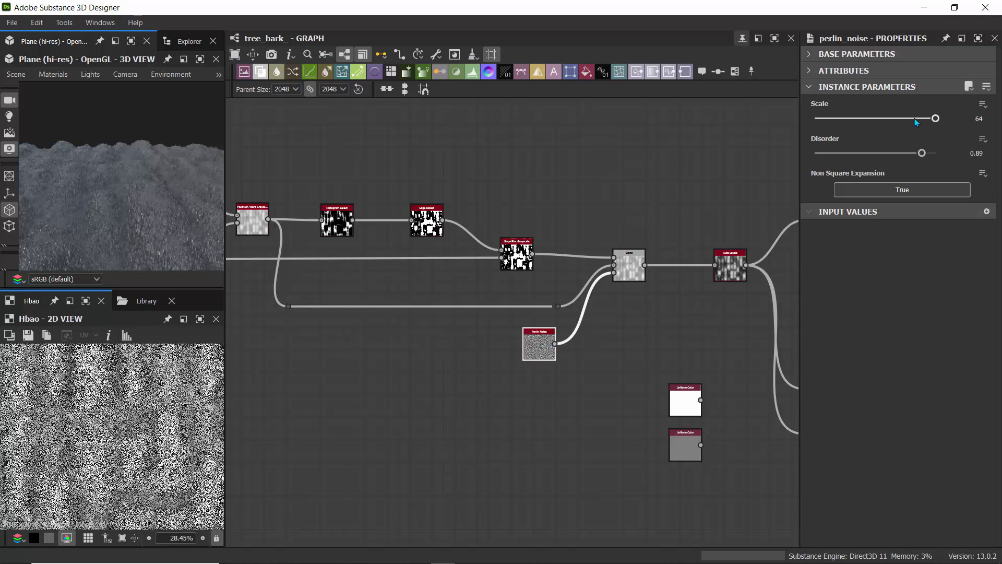
{"action": "left_click_drag", "start_coordinate": [934, 119], "coordinate": [820, 119]}
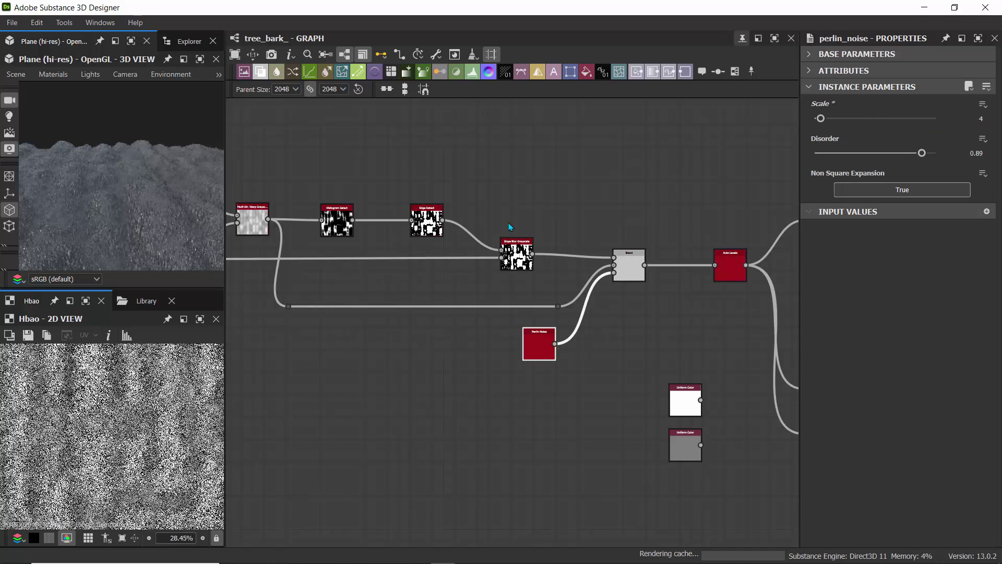
- Set the Edge Detect node's Edge Roundness to 4.93 and check the bark in the 3D view
{"action": "left_click", "coordinate": [426, 224]}
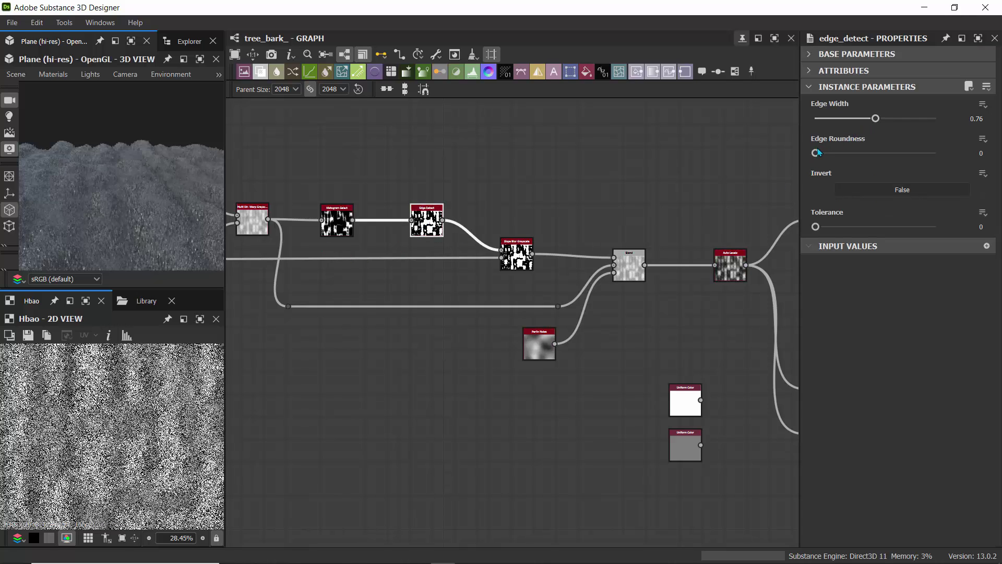
{"action": "left_click_drag", "start_coordinate": [816, 155], "coordinate": [856, 156]}
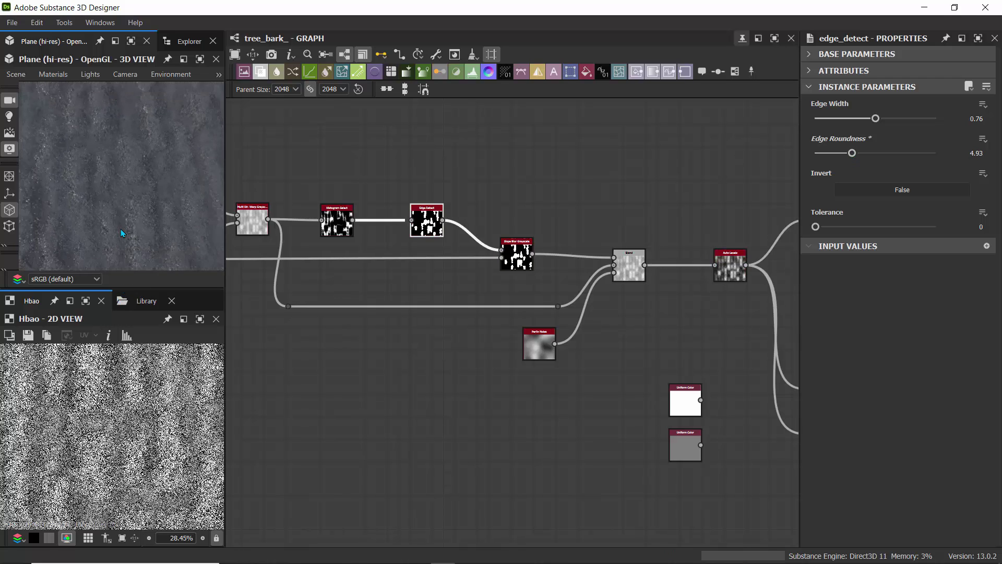
{"action": "left_click_drag", "start_coordinate": [116, 194], "coordinate": [119, 209]}
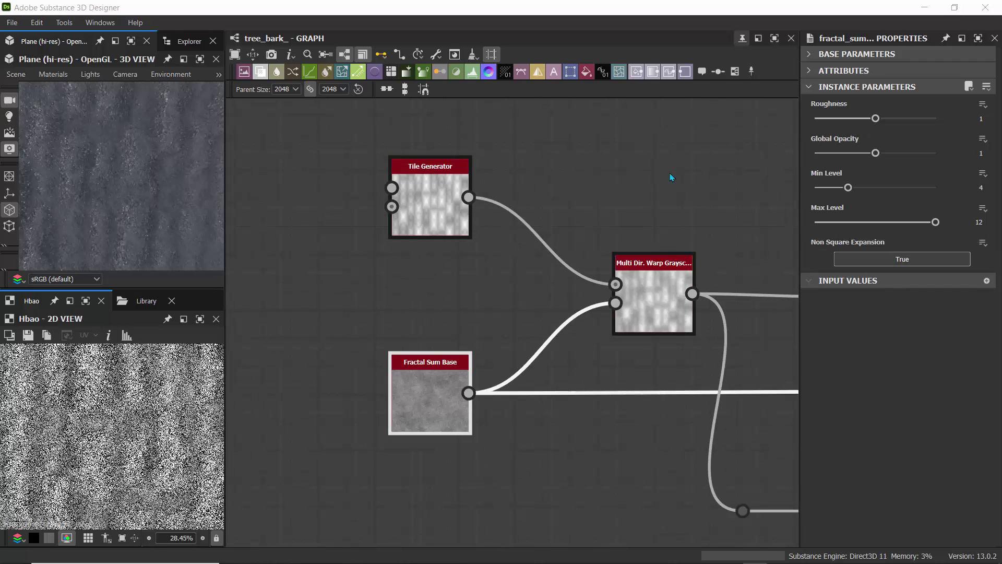
- Try a Roughness of 0.36 on the Fractal Sum Base node
{"action": "scroll", "coordinate": [669, 173], "scroll_direction": "down", "scroll_amount": 5}
{"action": "middle_click_drag", "start_coordinate": [676, 173], "coordinate": [387, 179]}
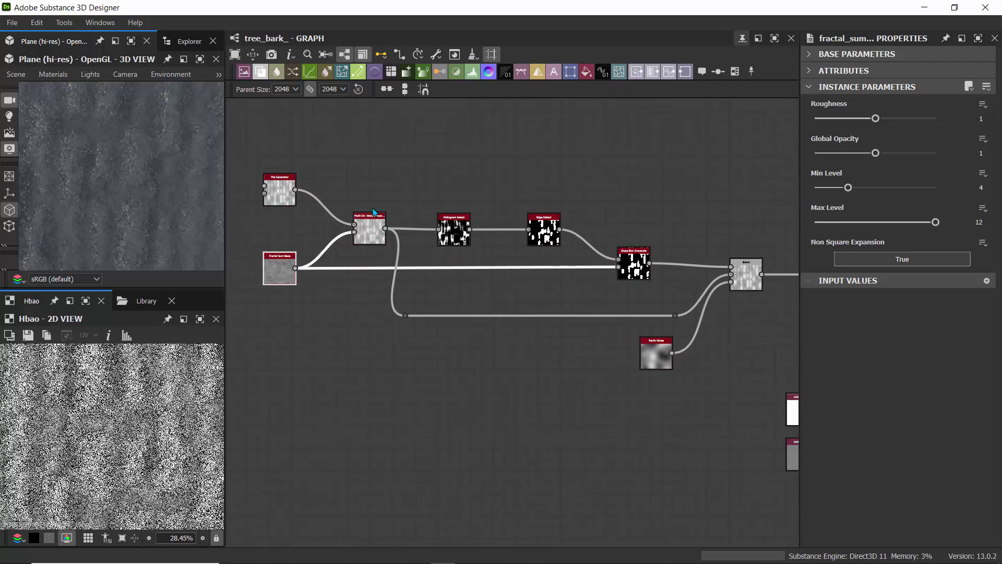
{"action": "middle_click_drag", "start_coordinate": [433, 192], "coordinate": [519, 197]}
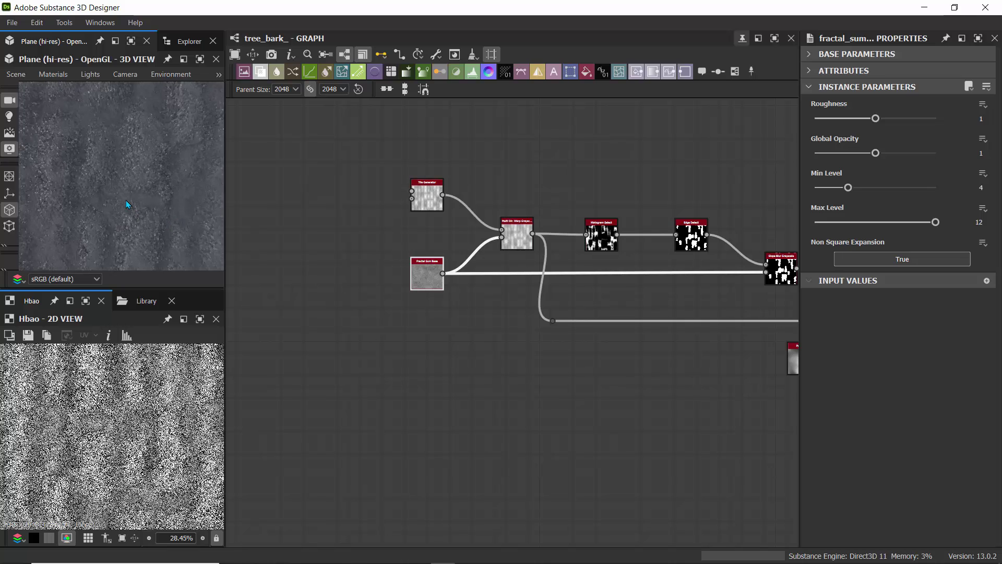
{"action": "scroll", "coordinate": [392, 268], "scroll_direction": "up", "scroll_amount": 1}
{"action": "scroll", "coordinate": [392, 269], "scroll_direction": "up", "scroll_amount": 5}
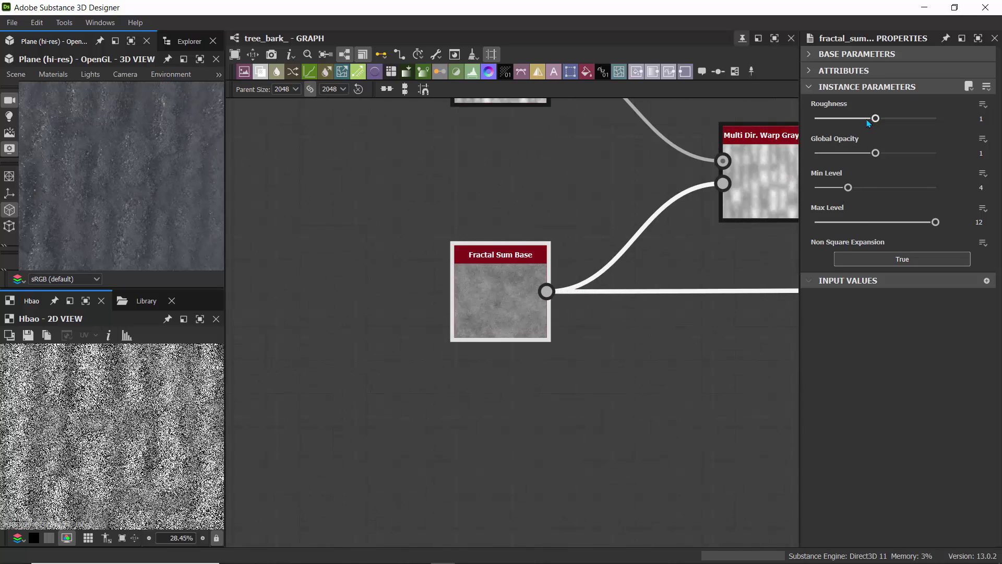
{"action": "left_click_drag", "start_coordinate": [868, 123], "coordinate": [837, 123]}
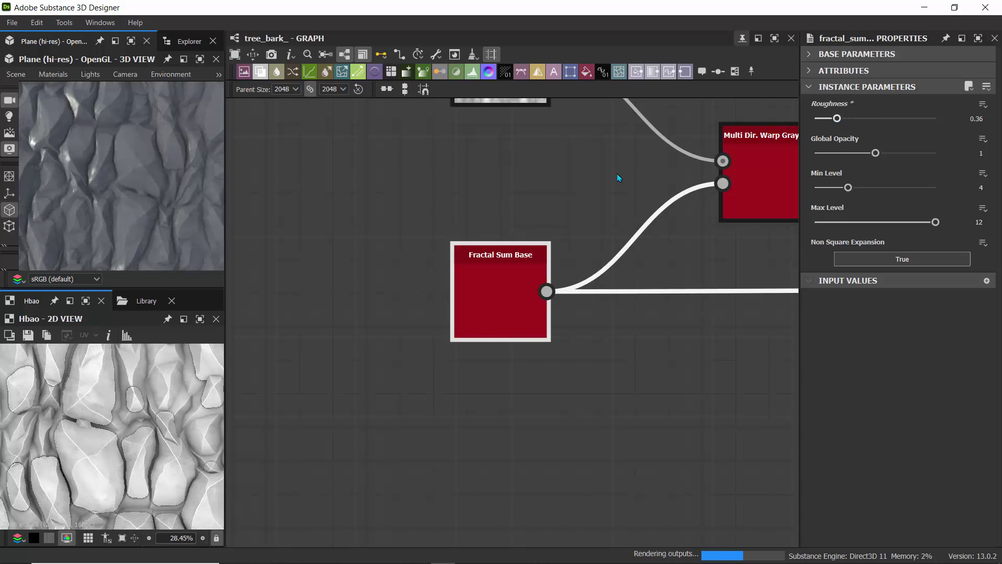
- Inspect the bark relief from several angles and set the Fractal Sum Base node's Roughness to 0.66
{"action": "scroll", "coordinate": [168, 210], "scroll_direction": "down", "scroll_amount": 5}
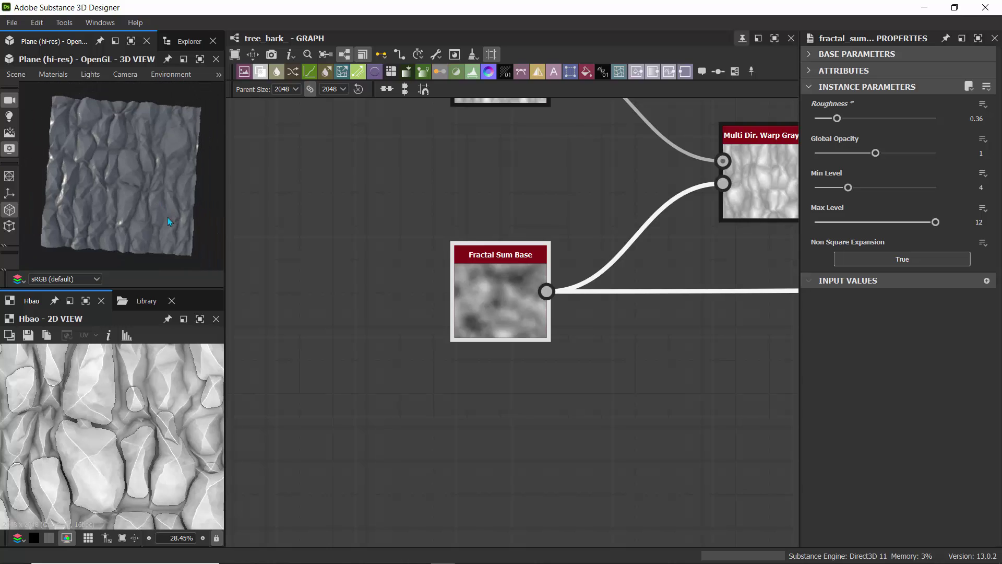
{"action": "left_click_drag", "start_coordinate": [168, 218], "coordinate": [116, 162]}
{"action": "scroll", "coordinate": [150, 223], "scroll_direction": "up", "scroll_amount": 5}
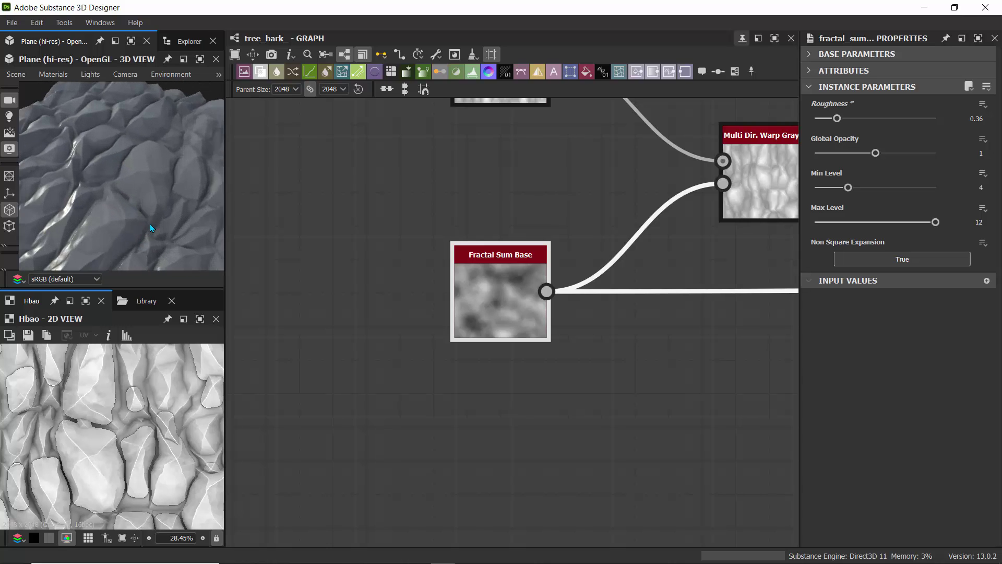
{"action": "mouse_move", "coordinate": [149, 223]}
{"action": "left_mouse_down"}
{"action": "mouse_move", "coordinate": [142, 183]}
{"action": "mouse_move", "coordinate": [224, 182]}
{"action": "mouse_move", "coordinate": [278, 203]}
{"action": "mouse_move", "coordinate": [245, 235]}
{"action": "mouse_move", "coordinate": [207, 252]}
{"action": "mouse_move", "coordinate": [125, 195]}
{"action": "mouse_move", "coordinate": [149, 225]}
{"action": "left_mouse_up"}
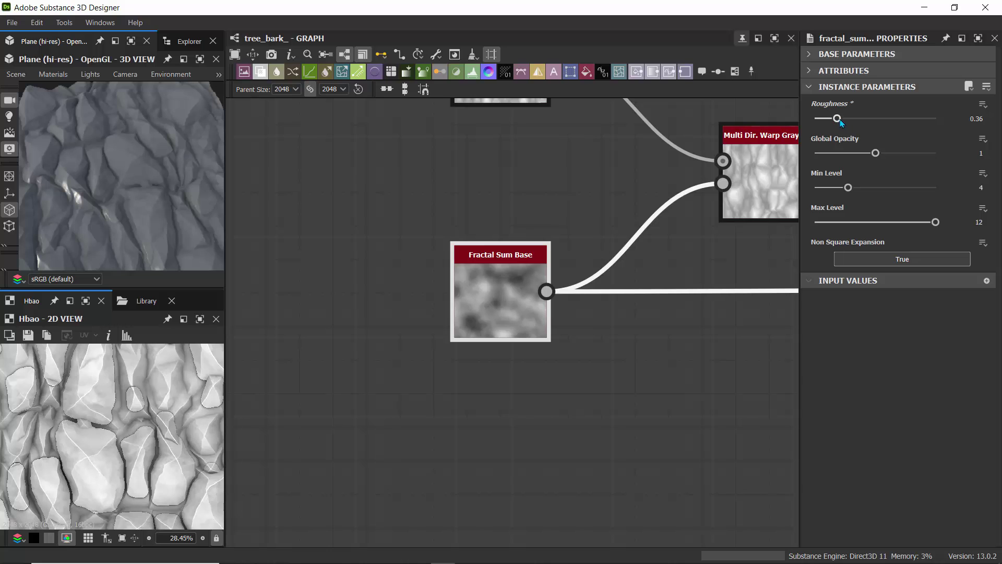
{"action": "mouse_move", "coordinate": [840, 120]}
{"action": "left_mouse_down"}
{"action": "mouse_move", "coordinate": [864, 127]}
{"action": "mouse_move", "coordinate": [856, 130]}
{"action": "left_mouse_up"}
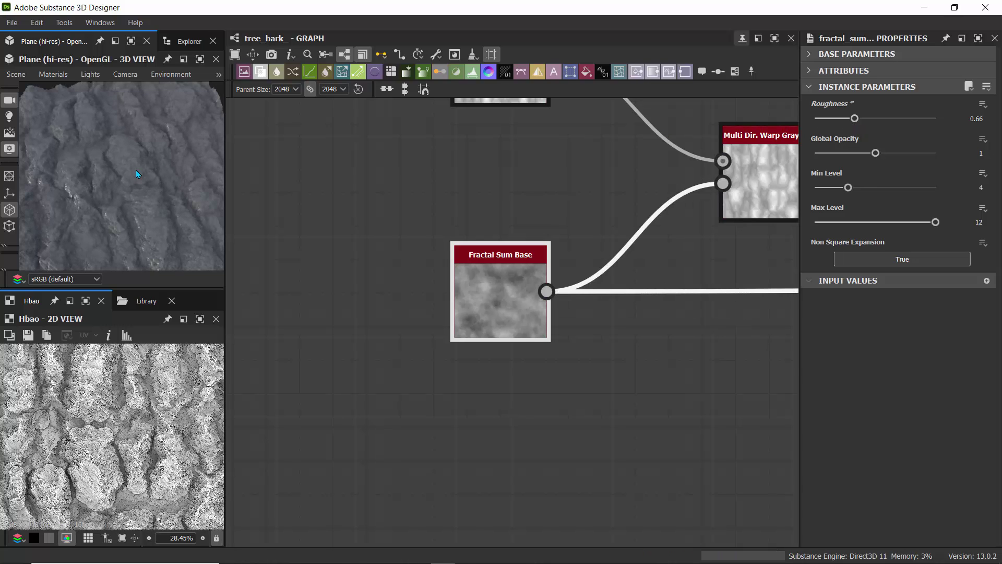
{"action": "left_click_drag", "start_coordinate": [188, 155], "coordinate": [120, 165]}
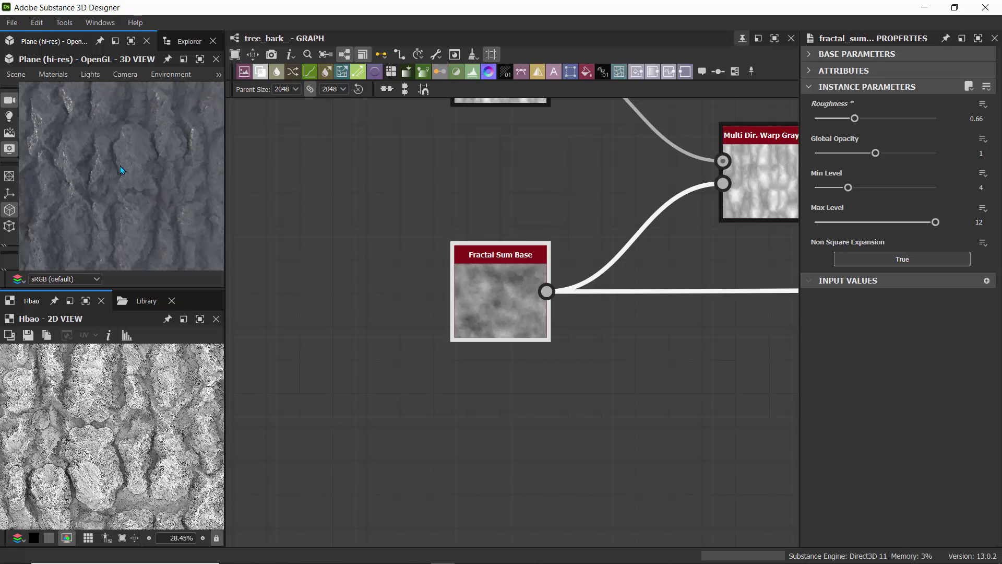
- Try an Intensity of 13.14 on the Multi Directional Warp Grayscale node and examine the bark relief up close
{"action": "middle_click_drag", "start_coordinate": [487, 158], "coordinate": [158, 237]}
{"action": "left_click", "coordinate": [523, 224]}
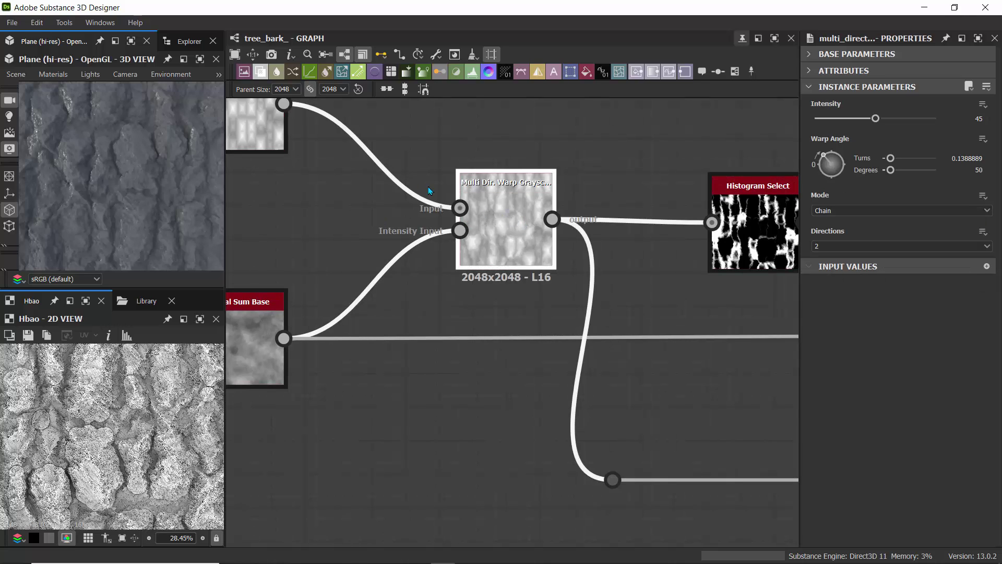
{"action": "left_click_drag", "start_coordinate": [877, 119], "coordinate": [834, 119]}
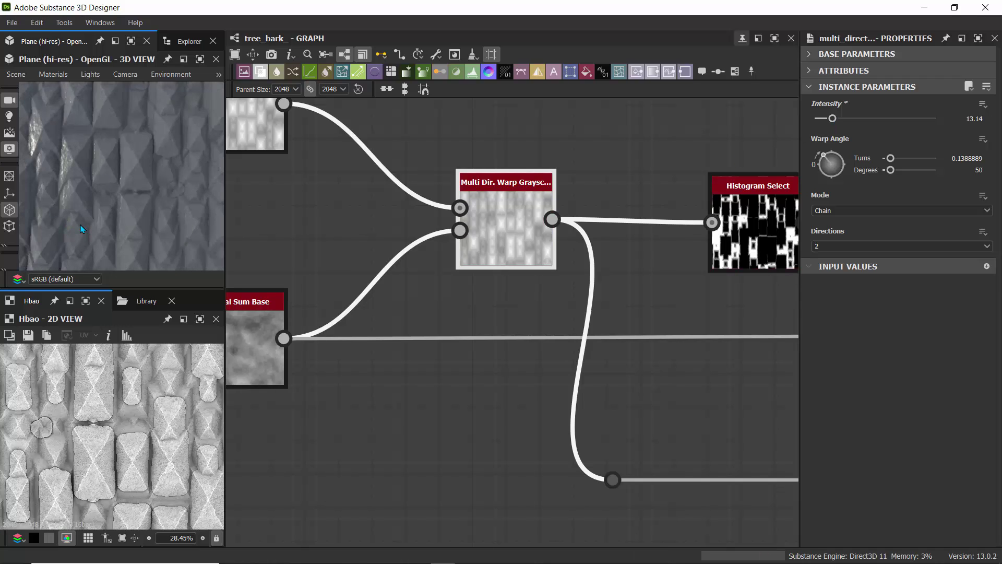
{"action": "scroll", "coordinate": [80, 224], "scroll_direction": "up", "scroll_amount": 3}
{"action": "scroll", "coordinate": [141, 207], "scroll_direction": "up", "scroll_amount": 5}
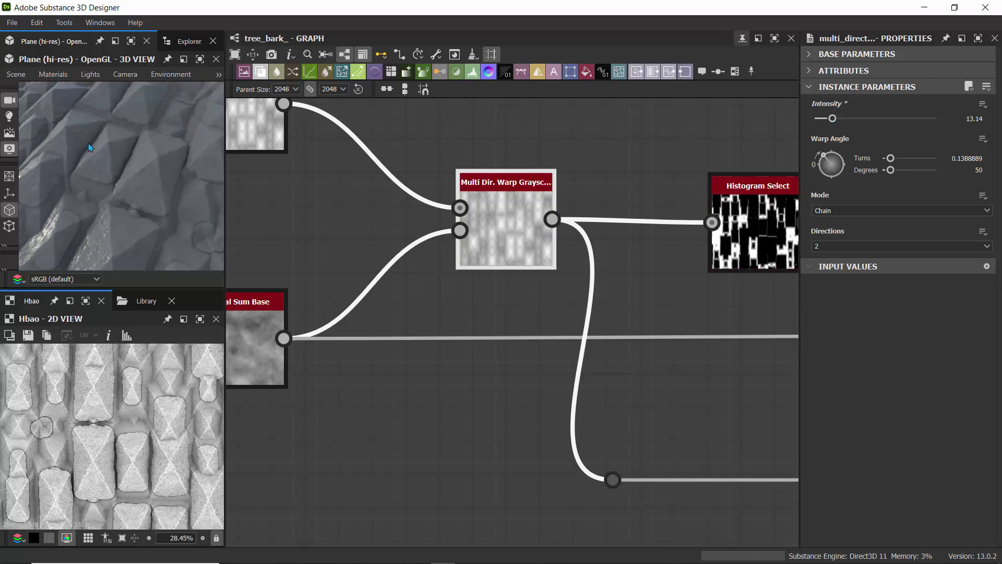
{"action": "scroll", "coordinate": [141, 204], "scroll_direction": "down", "scroll_amount": 3}
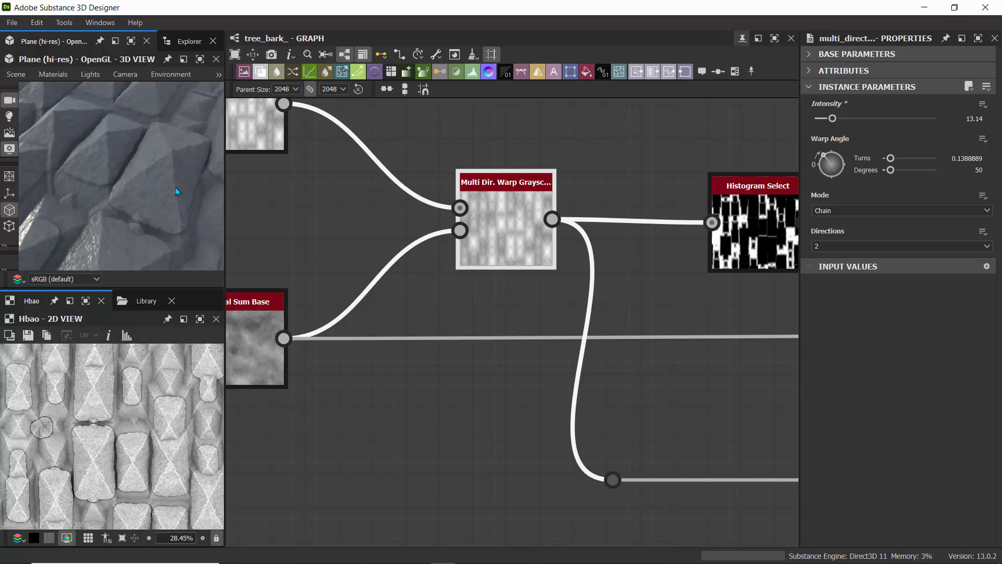
- Try Roughness values of 1.48 and 0.98 on the Fractal Sum Base node and check the bark surface in 3D
{"action": "middle_click_drag", "start_coordinate": [323, 217], "coordinate": [561, 281]}
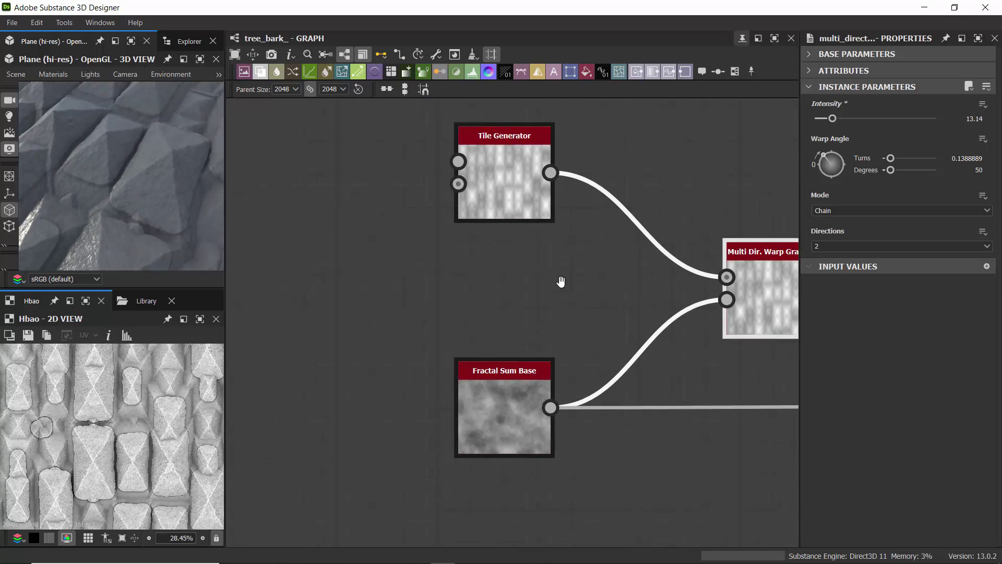
{"action": "left_click", "coordinate": [509, 389]}
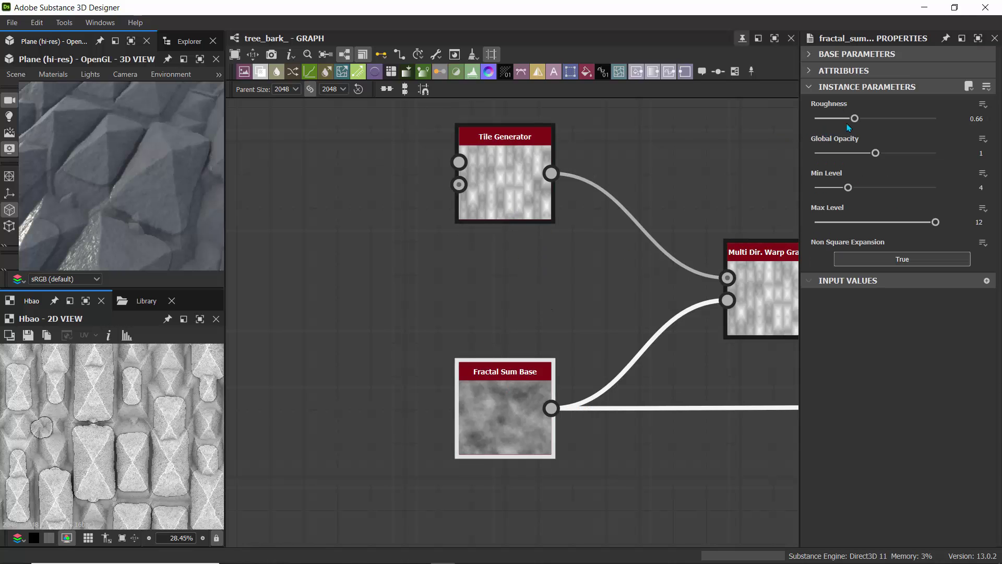
{"action": "left_click_drag", "start_coordinate": [854, 119], "coordinate": [905, 125]}
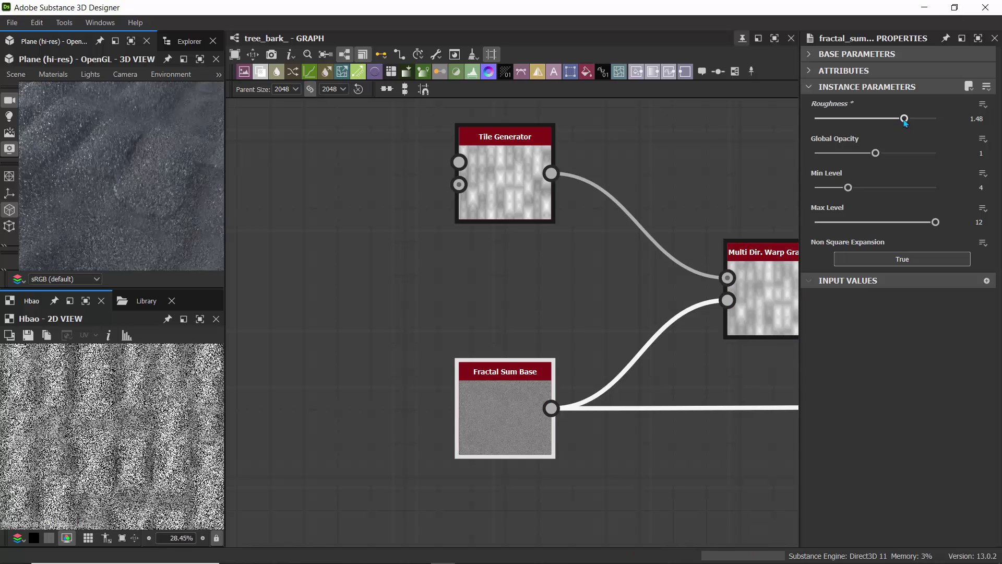
{"action": "left_click_drag", "start_coordinate": [890, 120], "coordinate": [874, 119]}
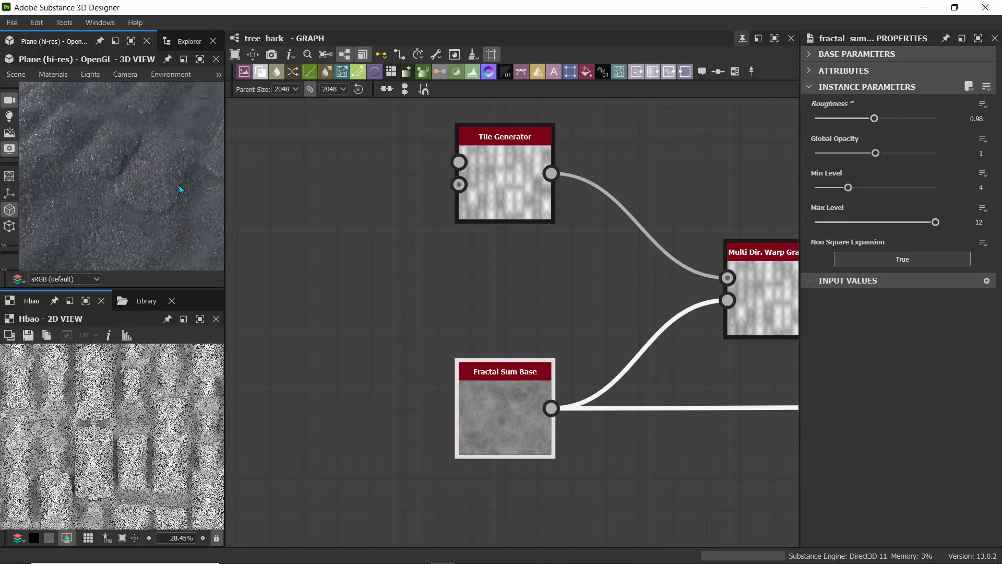
{"action": "left_click_drag", "start_coordinate": [180, 185], "coordinate": [107, 233]}
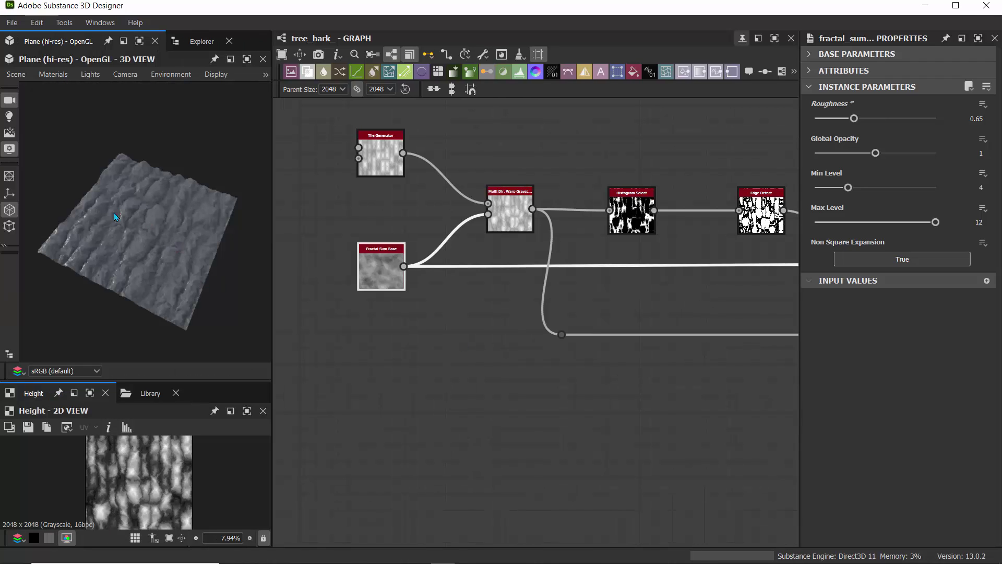
- Switch the 3D preview mesh to Rounded Cylinder and widen the 3D view
{"action": "left_click_drag", "start_coordinate": [115, 217], "coordinate": [152, 266]}
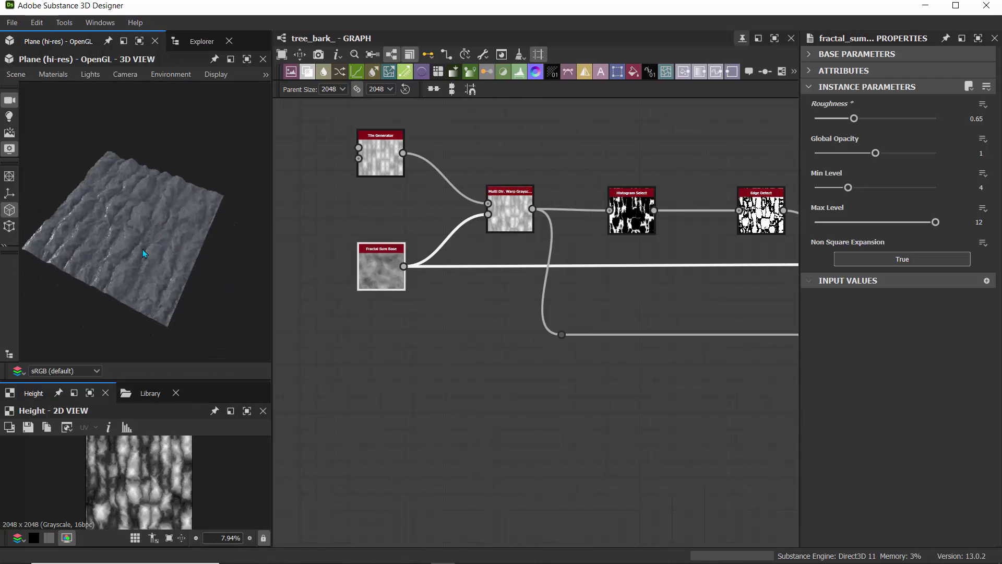
{"action": "left_click", "coordinate": [16, 75]}
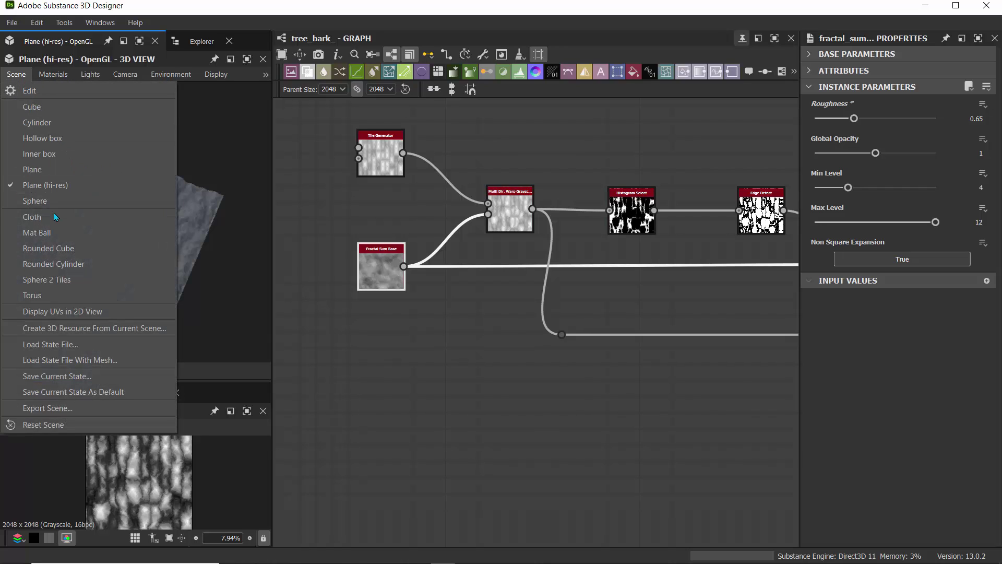
{"action": "left_click", "coordinate": [57, 264]}
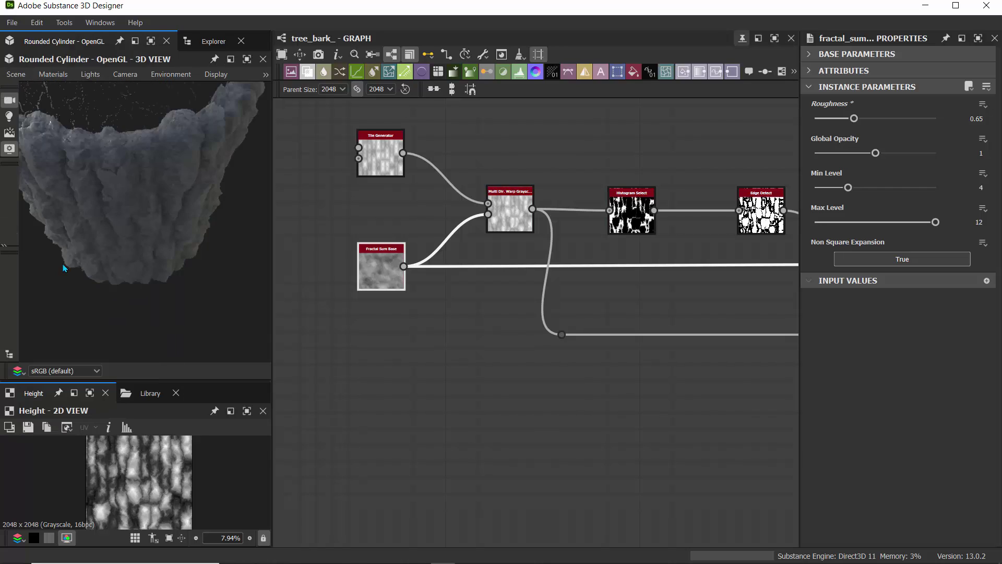
{"action": "left_click_drag", "start_coordinate": [125, 230], "coordinate": [192, 212]}
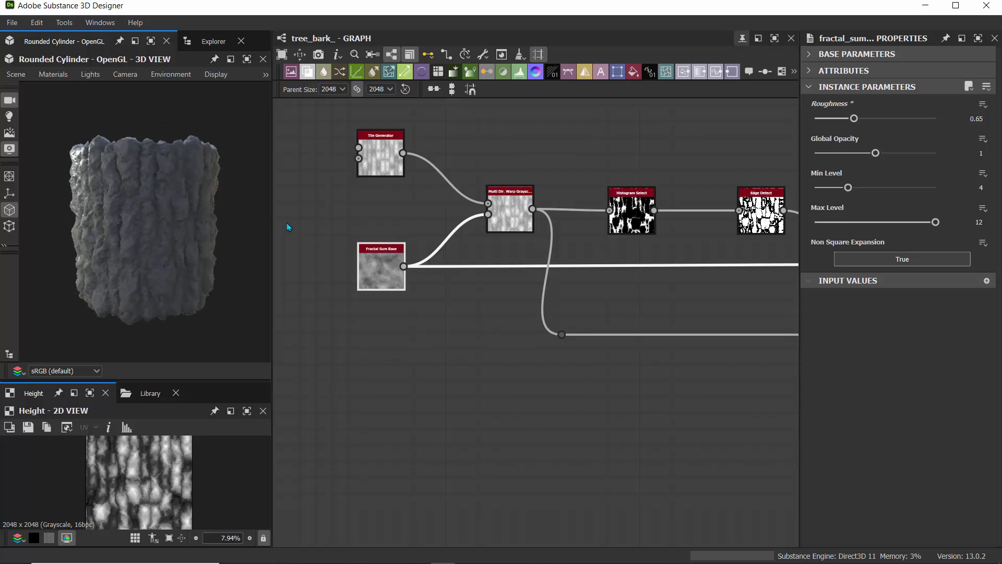
{"action": "left_click_drag", "start_coordinate": [288, 209], "coordinate": [468, 224]}
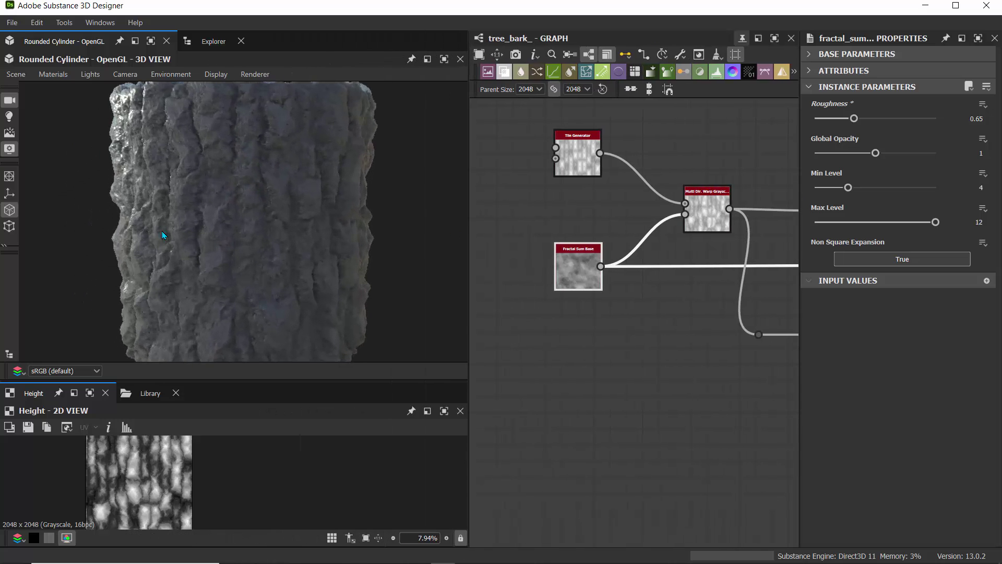
- Examine the bark relief on the rounded cylinder up close and from several angles
{"action": "mouse_move", "coordinate": [162, 232]}
{"action": "left_mouse_down"}
{"action": "mouse_move", "coordinate": [224, 224]}
{"action": "mouse_move", "coordinate": [291, 244]}
{"action": "mouse_move", "coordinate": [359, 240]}
{"action": "mouse_move", "coordinate": [173, 235]}
{"action": "mouse_move", "coordinate": [252, 227]}
{"action": "mouse_move", "coordinate": [134, 225]}
{"action": "mouse_move", "coordinate": [204, 225]}
{"action": "mouse_move", "coordinate": [162, 224]}
{"action": "left_mouse_up"}
{"action": "scroll", "coordinate": [223, 224], "scroll_direction": "up", "scroll_amount": 3}
{"action": "scroll", "coordinate": [201, 224], "scroll_direction": "down", "scroll_amount": 5}
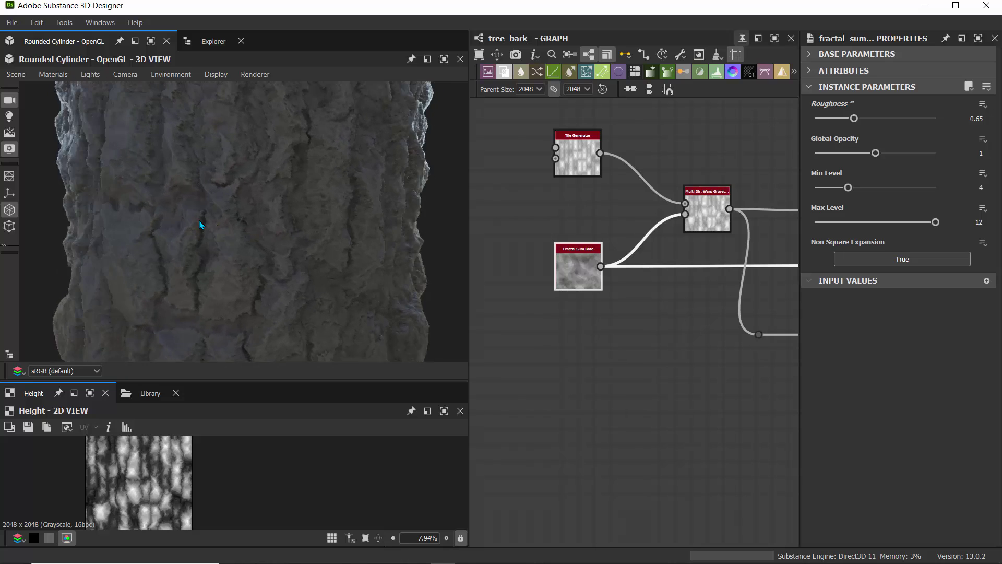
{"action": "left_click_drag", "start_coordinate": [242, 215], "coordinate": [180, 209]}
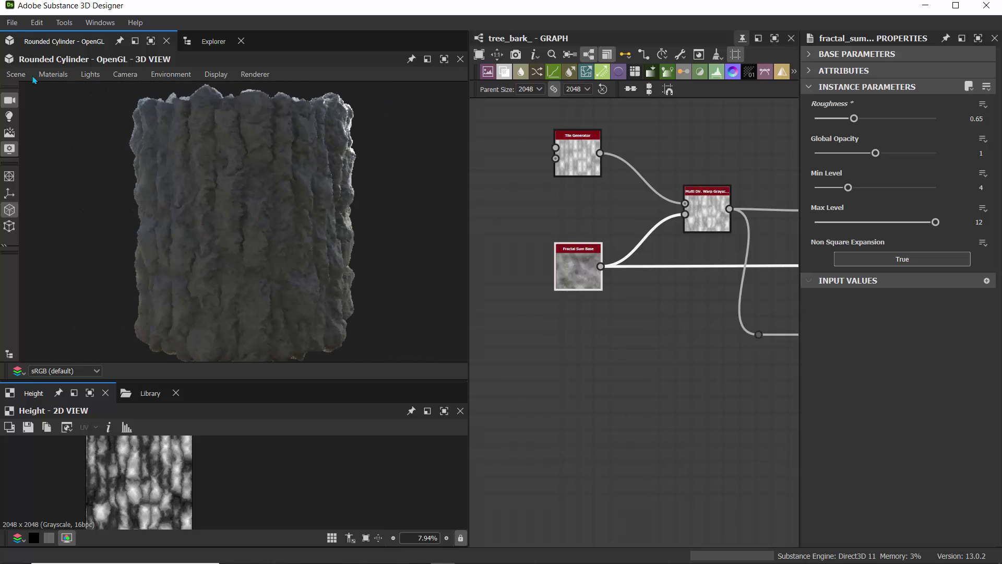
{"action": "left_click", "coordinate": [16, 74]}
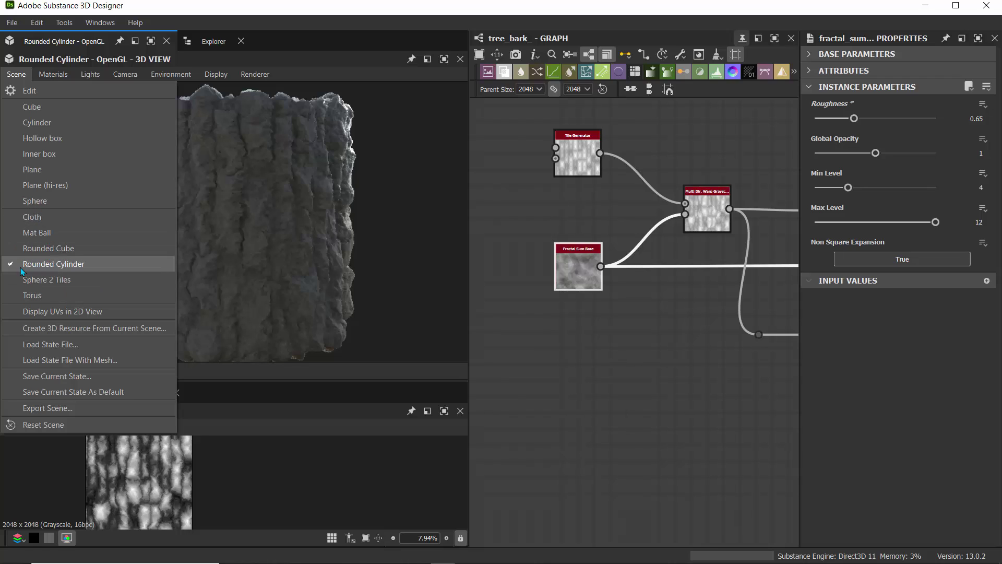
{"action": "left_click", "coordinate": [309, 20]}
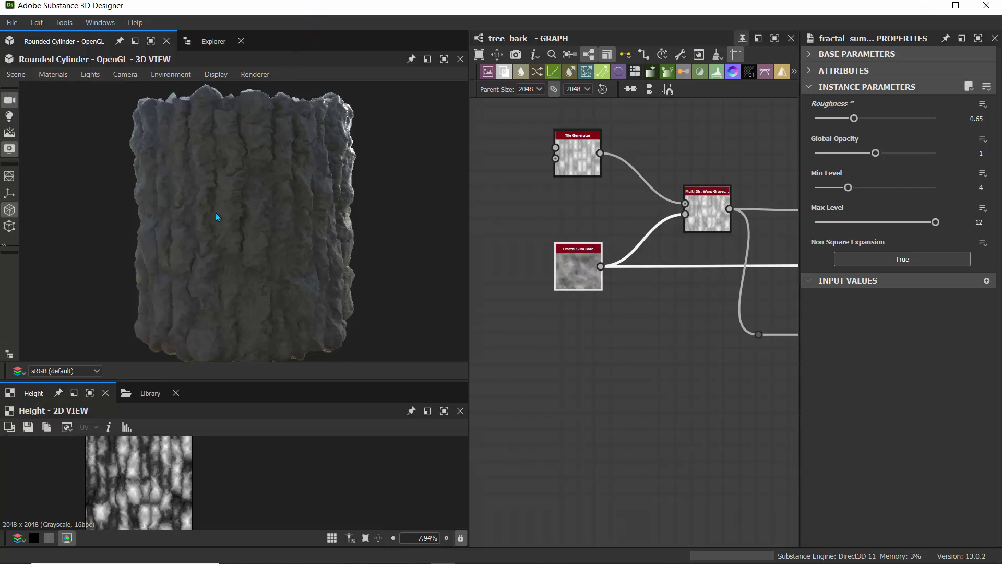
{"action": "left_click_drag", "start_coordinate": [217, 216], "coordinate": [245, 224]}
- Switch to the Tree Bark Reference.PNG image, shrink its window to compare it with the cylinder's bark, and minimize it
{"action": "mouse_move", "coordinate": [656, 561]}
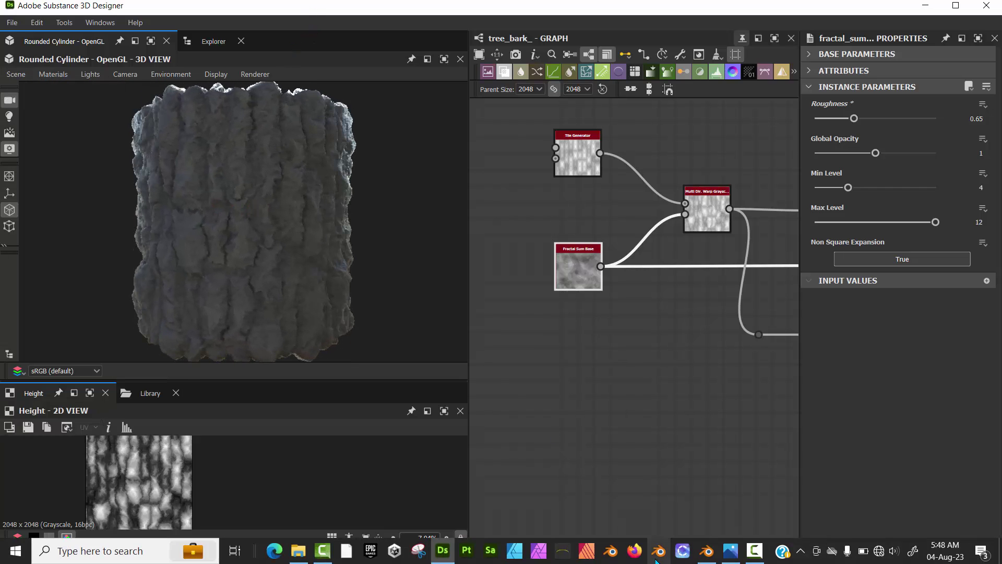
{"action": "left_click", "coordinate": [731, 551]}
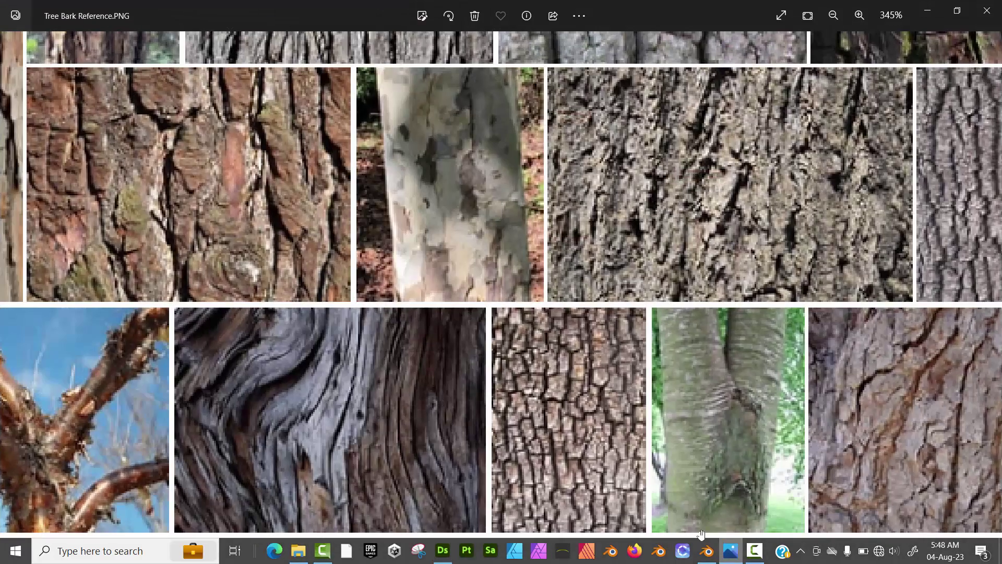
{"action": "scroll", "coordinate": [651, 344], "scroll_direction": "down", "scroll_amount": 5}
{"action": "scroll", "coordinate": [563, 308], "scroll_direction": "up", "scroll_amount": 3}
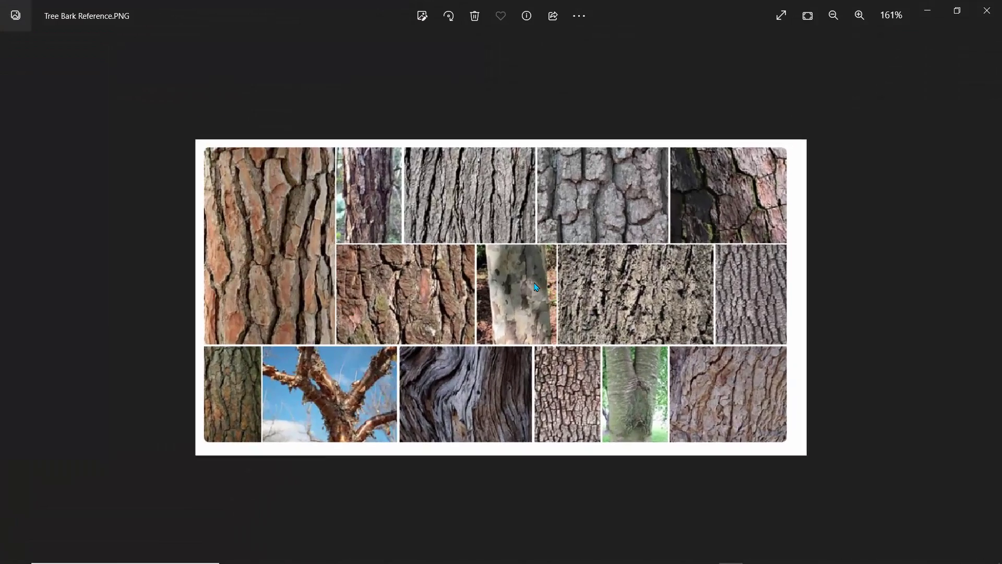
{"action": "left_click", "coordinate": [956, 10]}
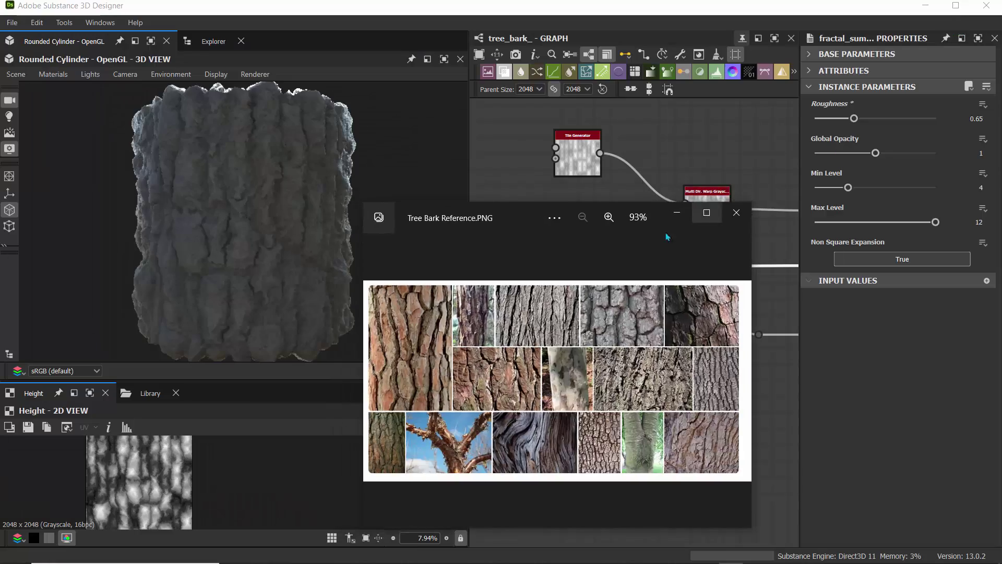
{"action": "left_click_drag", "start_coordinate": [228, 269], "coordinate": [262, 278]}
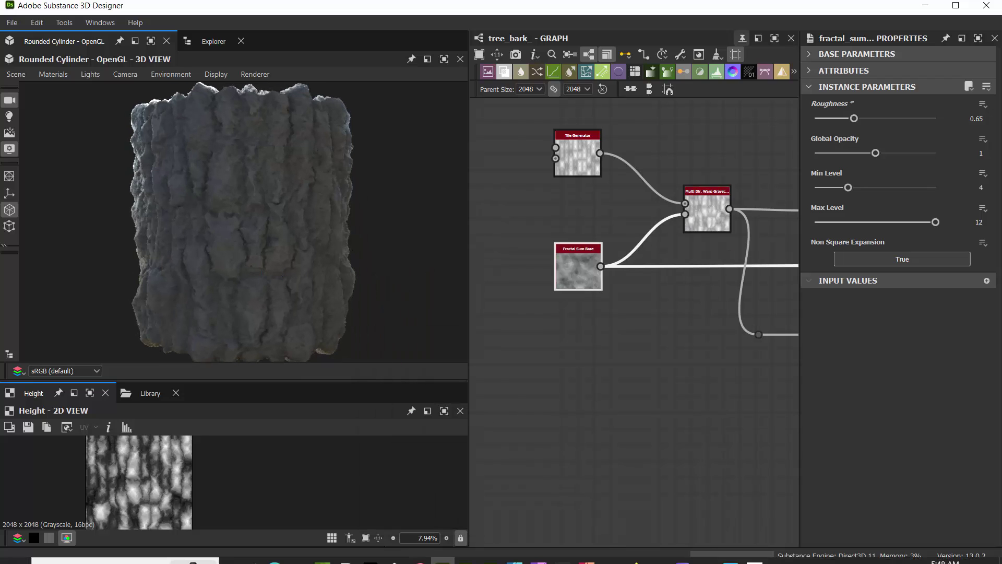
{"action": "left_click", "coordinate": [733, 551]}
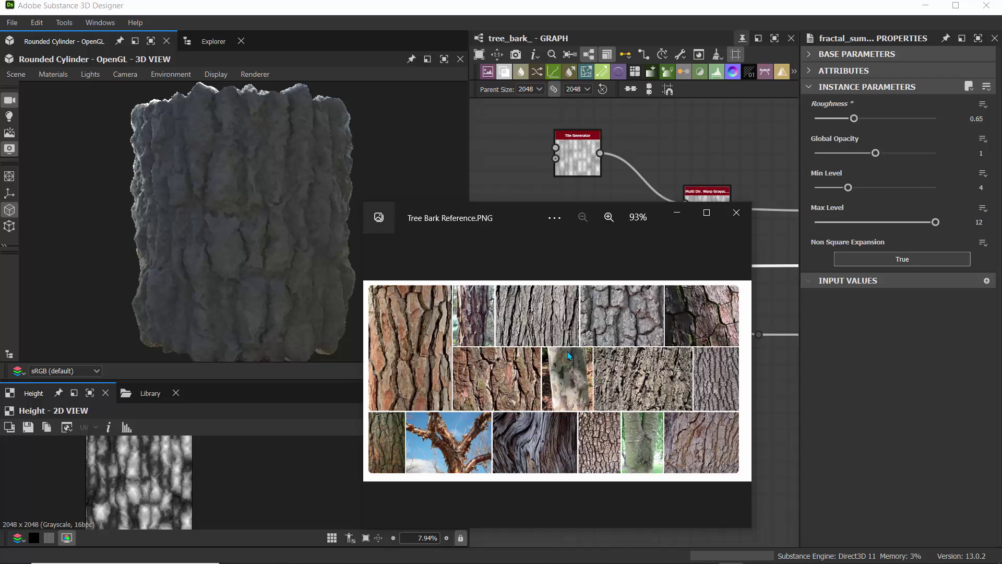
{"action": "left_click", "coordinate": [678, 214]}
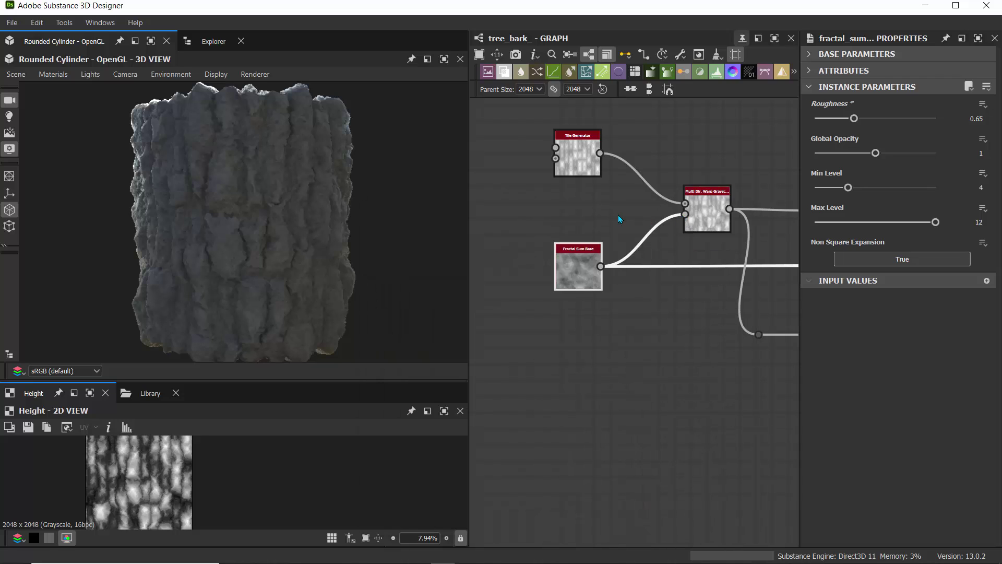
- Try an X Amount of 33 and a Y Amount of 24 on the Tile Generator node and inspect the bark
{"action": "middle_click_drag", "start_coordinate": [619, 227], "coordinate": [641, 276]}
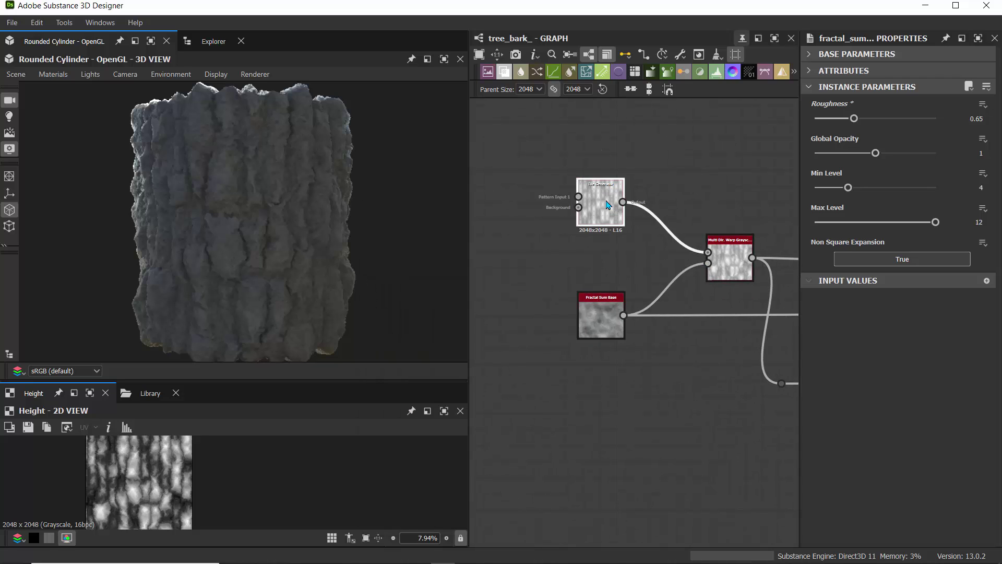
{"action": "left_click", "coordinate": [608, 204]}
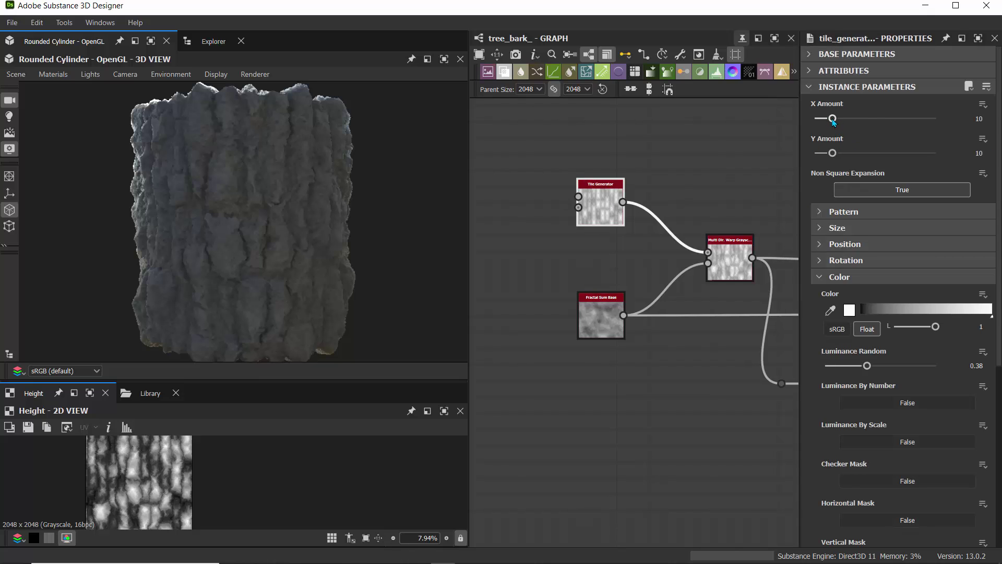
{"action": "left_click_drag", "start_coordinate": [869, 119], "coordinate": [876, 119]}
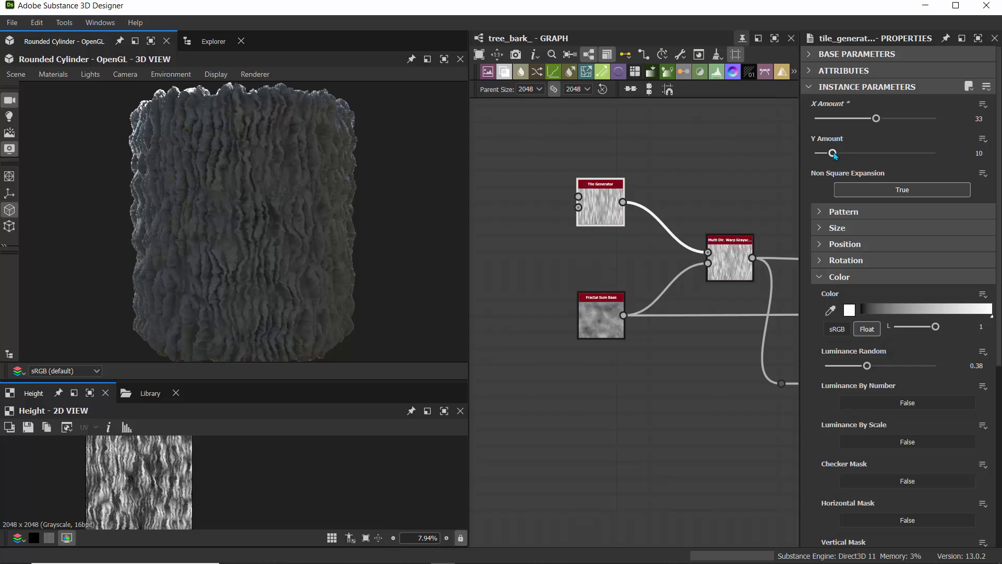
{"action": "left_click_drag", "start_coordinate": [833, 154], "coordinate": [859, 154]}
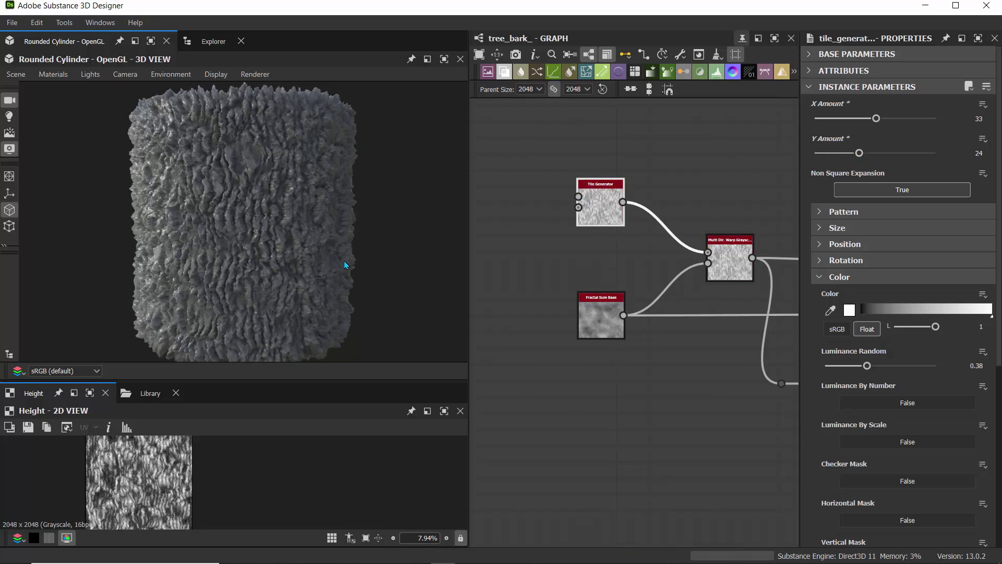
{"action": "scroll", "coordinate": [286, 242], "scroll_direction": "up", "scroll_amount": 5}
{"action": "scroll", "coordinate": [288, 242], "scroll_direction": "down", "scroll_amount": 5}
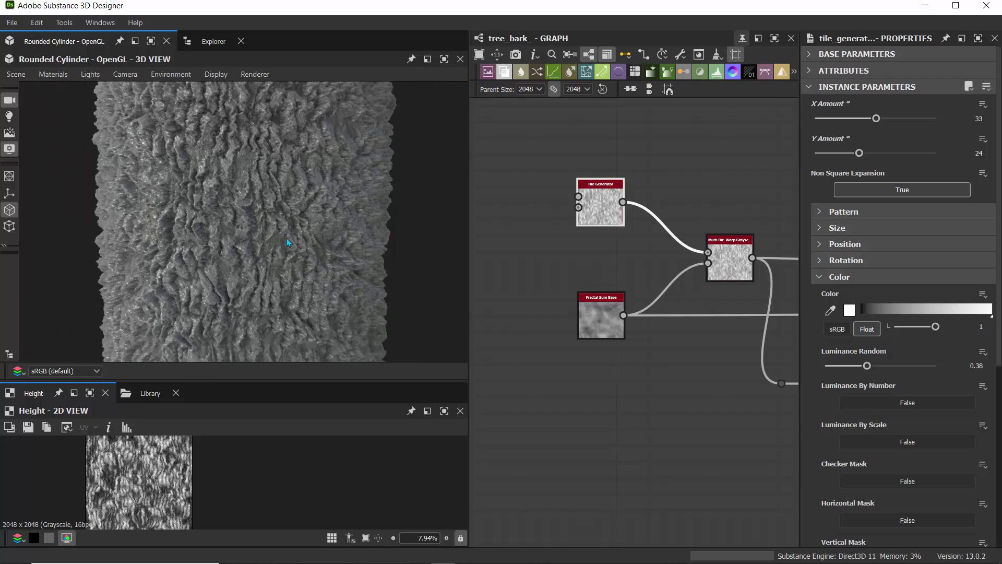
{"action": "left_click_drag", "start_coordinate": [229, 234], "coordinate": [241, 272]}
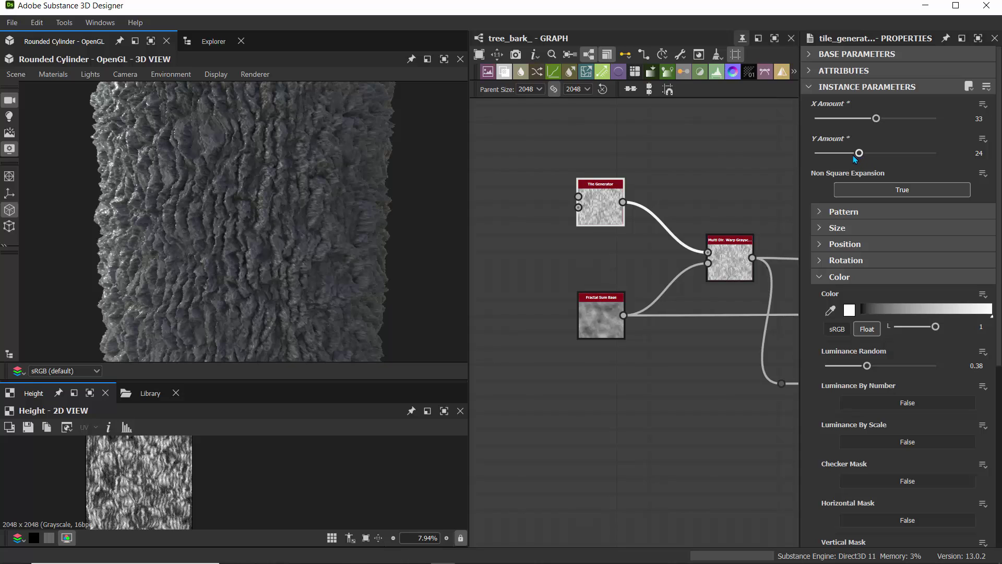
- Set the Tile Generator's Y Amount to 11 and X Amount to 19, and check the bark on the cylinder
{"action": "left_click_drag", "start_coordinate": [854, 158], "coordinate": [836, 160]}
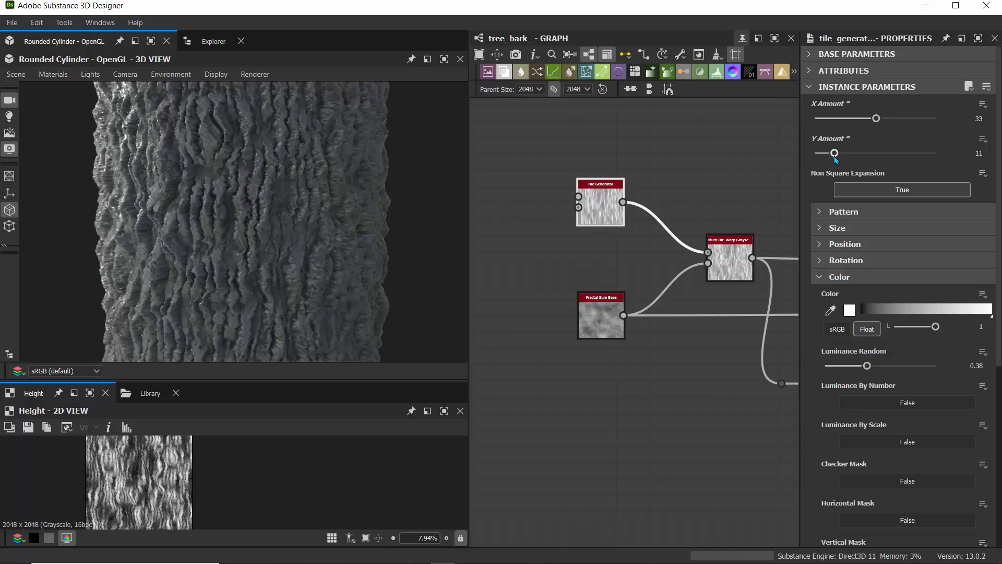
{"action": "left_click_drag", "start_coordinate": [874, 118], "coordinate": [849, 119]}
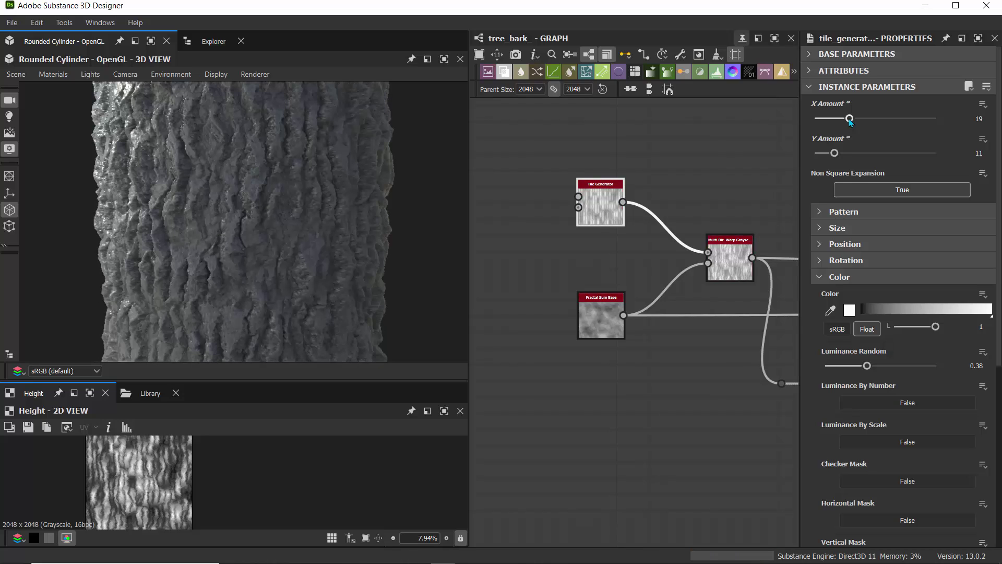
{"action": "left_click_drag", "start_coordinate": [271, 226], "coordinate": [204, 239]}
- Try a Roughness of 0.96 on the Fractal Sum Base node and reduce it to 0.4
{"action": "left_click", "coordinate": [592, 325]}
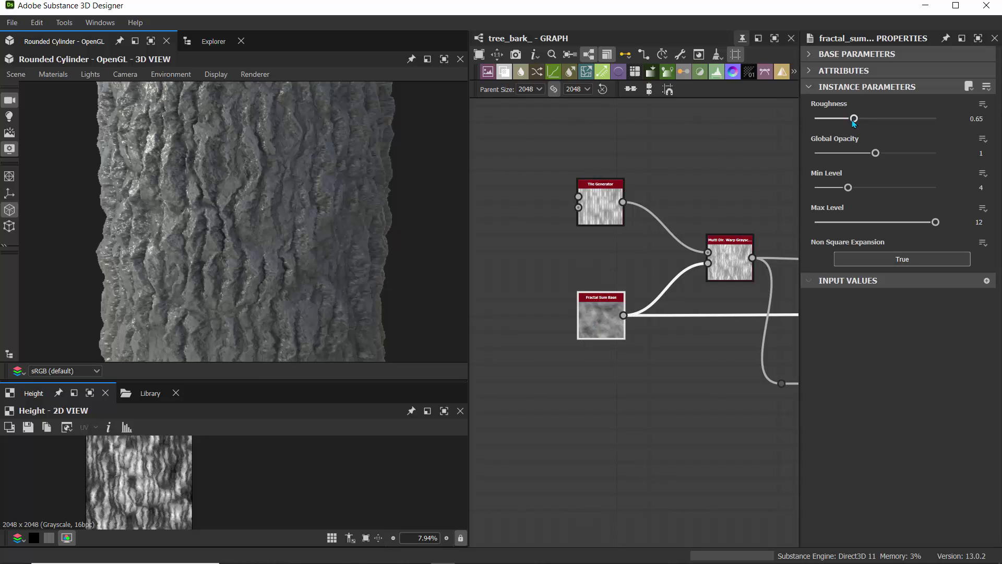
{"action": "left_click_drag", "start_coordinate": [855, 118], "coordinate": [873, 118]}
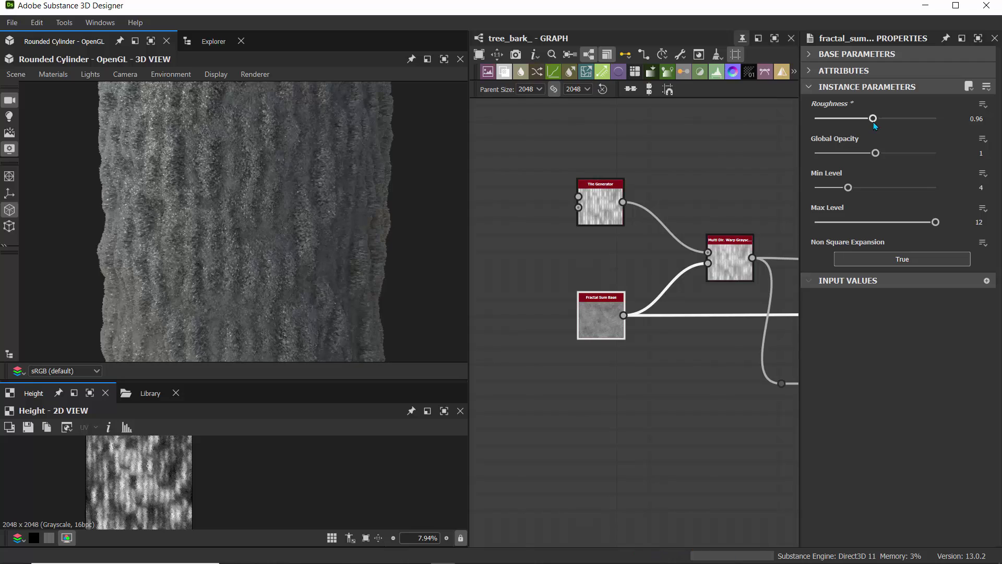
{"action": "left_click_drag", "start_coordinate": [857, 124], "coordinate": [839, 121]}
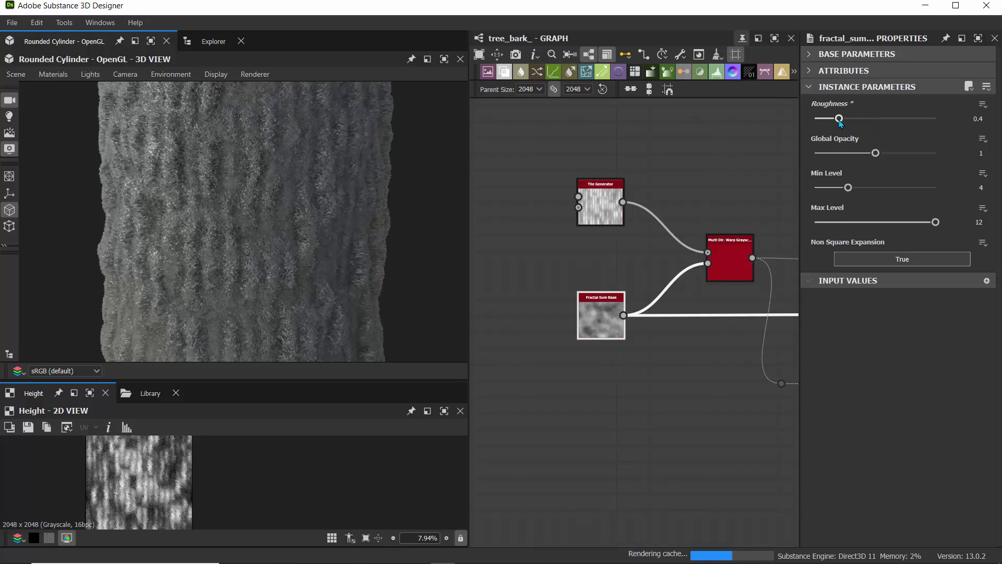